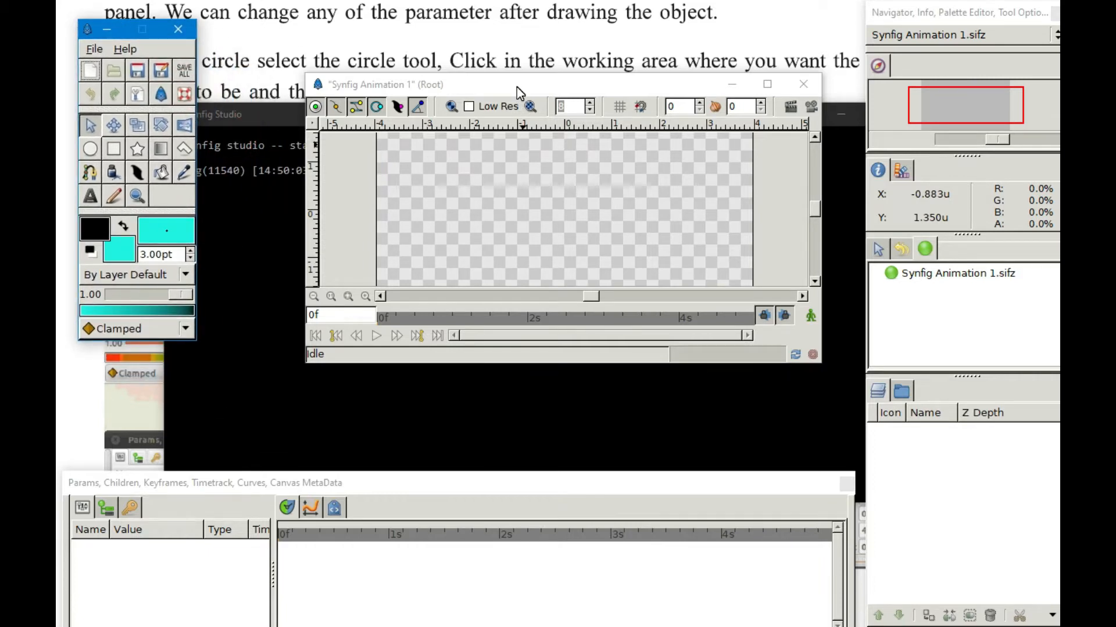
Reset the program windows to their original layout.
{"action": "left_click_drag", "start_coordinate": [518, 86], "coordinate": [457, 78]}
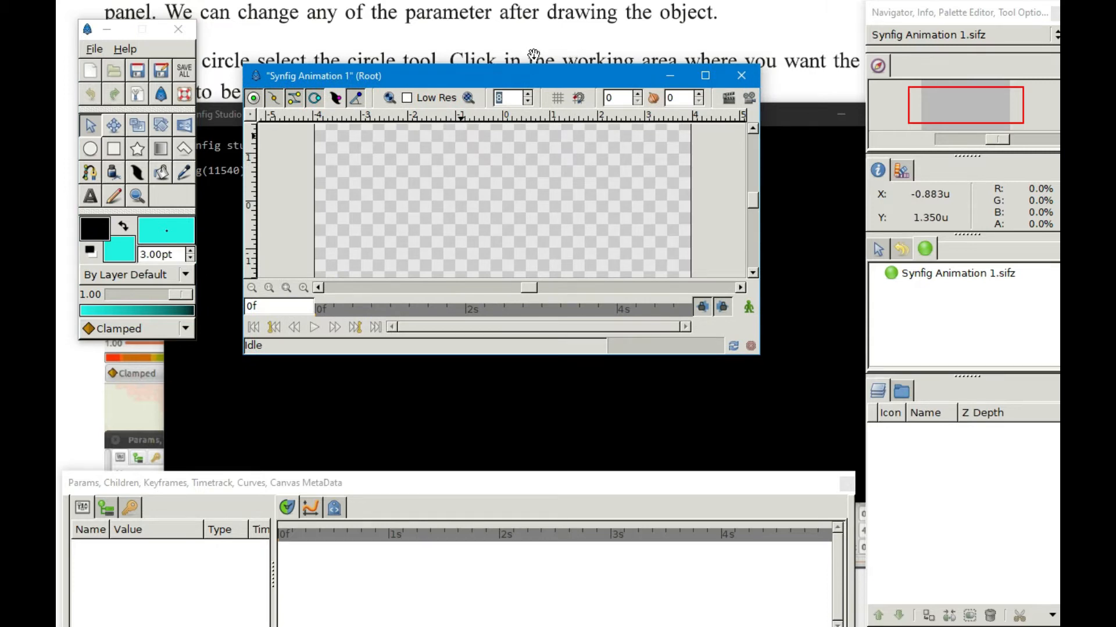
{"action": "left_click", "coordinate": [114, 50]}
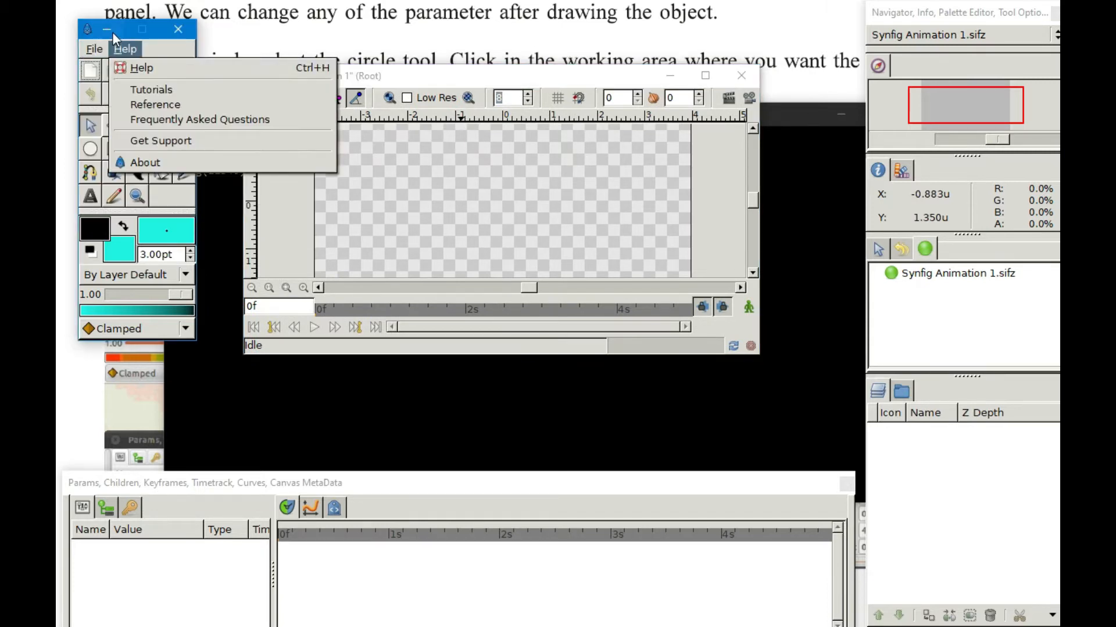
{"action": "mouse_move", "coordinate": [95, 48]}
{"action": "mouse_move", "coordinate": [119, 157]}
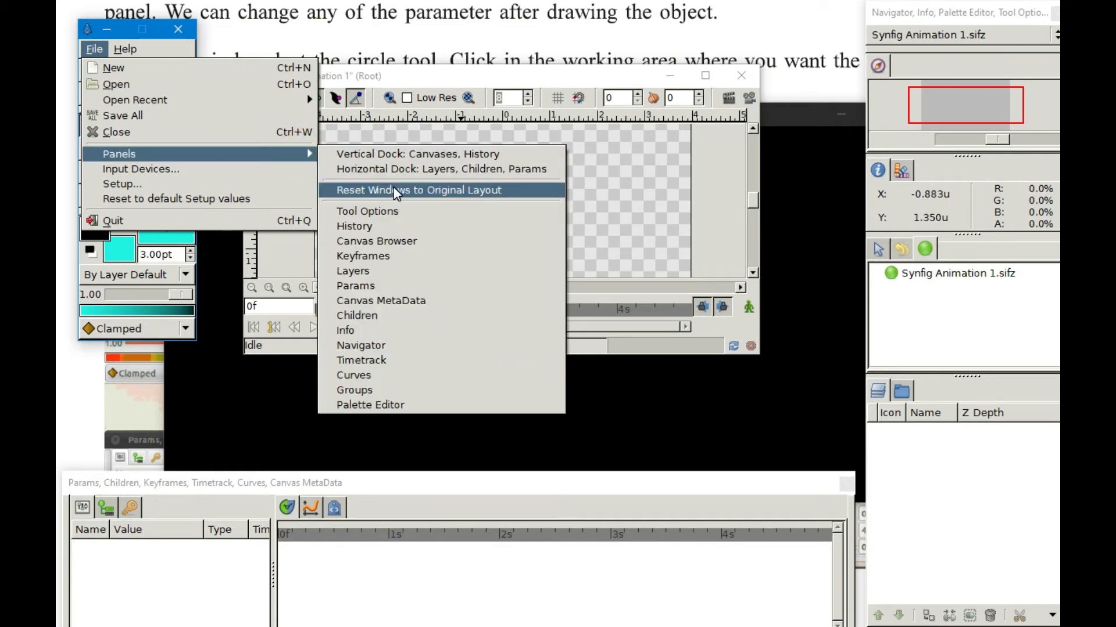
{"action": "left_click", "coordinate": [393, 190]}
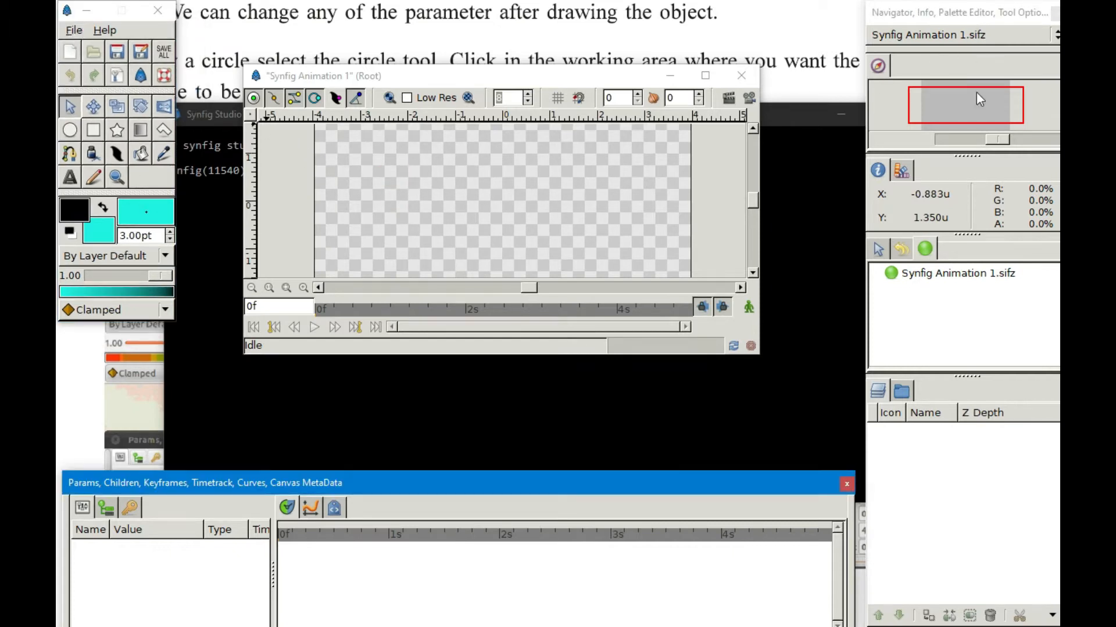
Clear the console window away and move and enlarge the canvas window to fit the whole canvas.
{"action": "left_click", "coordinate": [845, 117]}
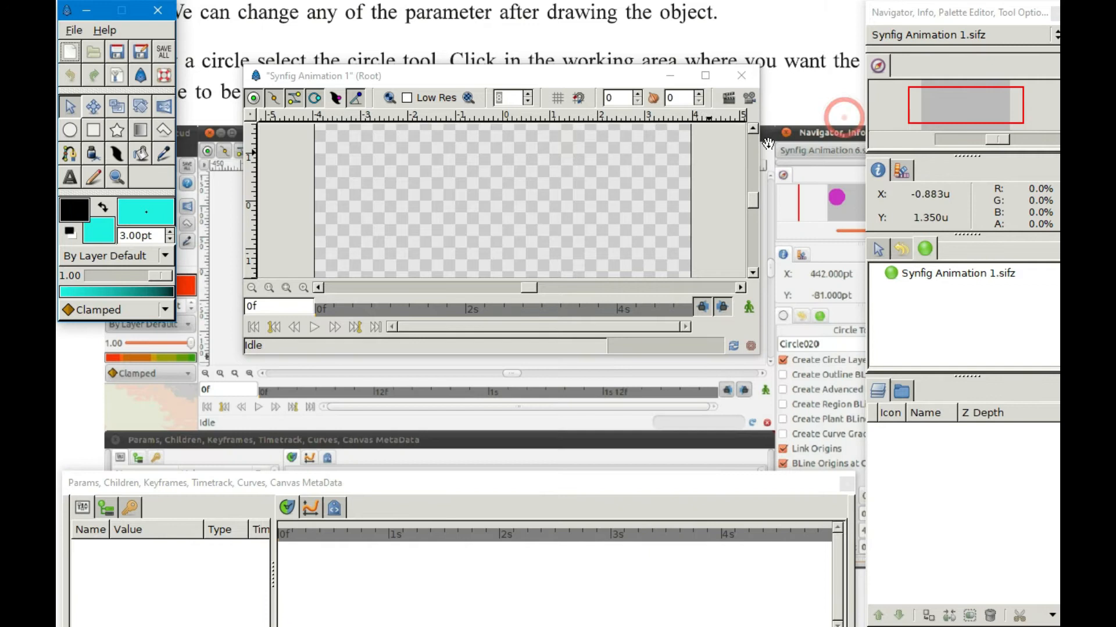
{"action": "left_click_drag", "start_coordinate": [493, 76], "coordinate": [435, 15]}
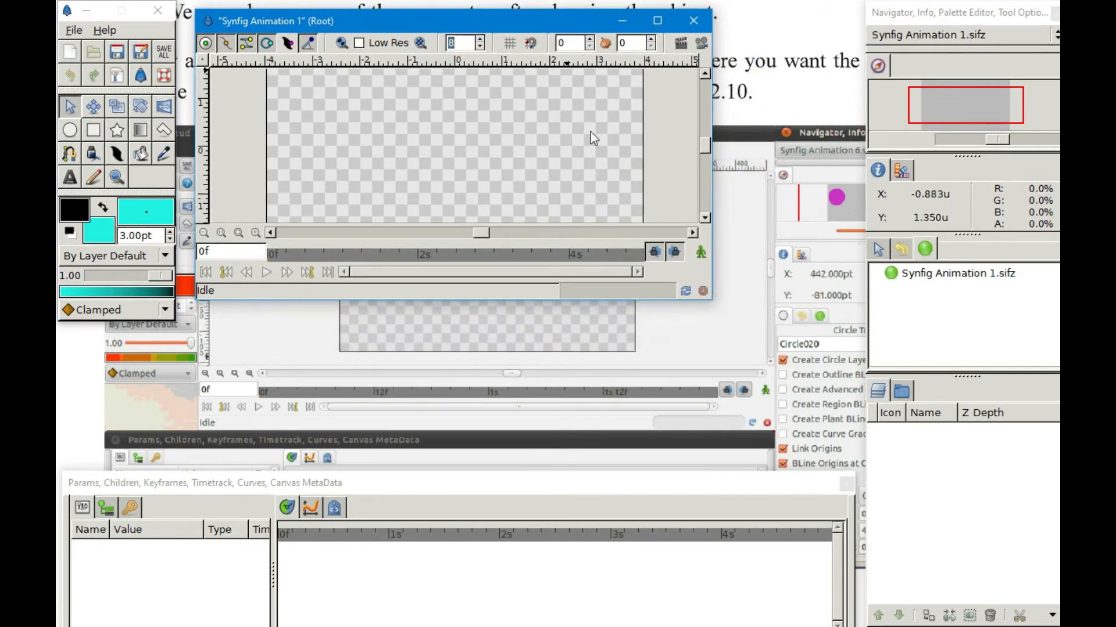
{"action": "left_click_drag", "start_coordinate": [710, 301], "coordinate": [794, 429]}
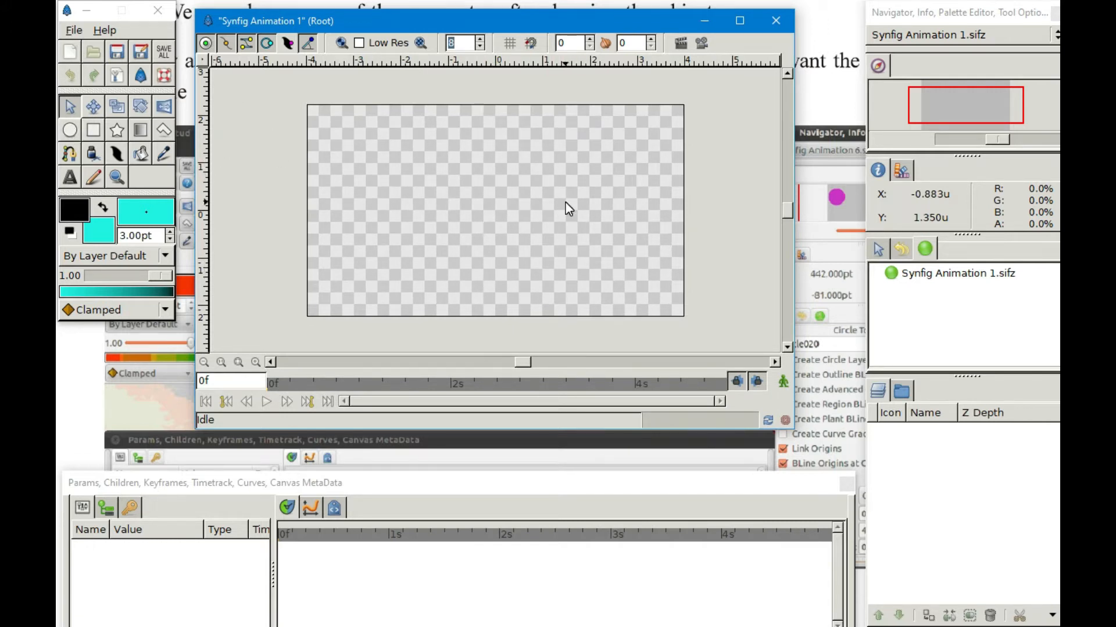
Activate the Circle tool and set the fill color to orange, about 98% red, 31% green and 9.5% blue.
{"action": "left_click", "coordinate": [69, 131]}
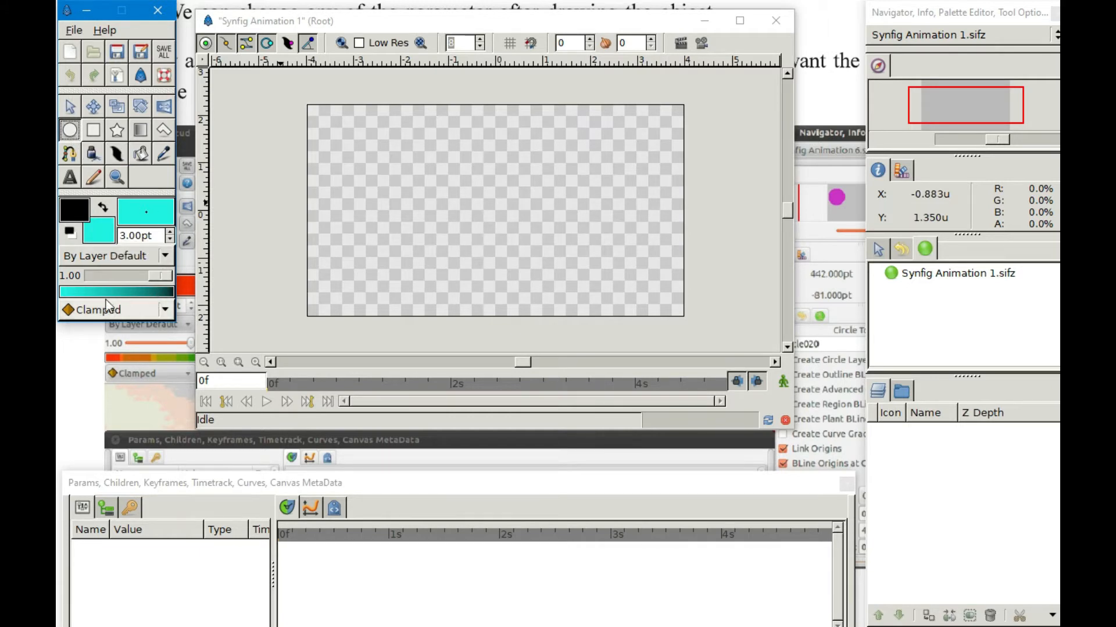
{"action": "double_click", "coordinate": [93, 230]}
{"action": "left_click", "coordinate": [148, 134]}
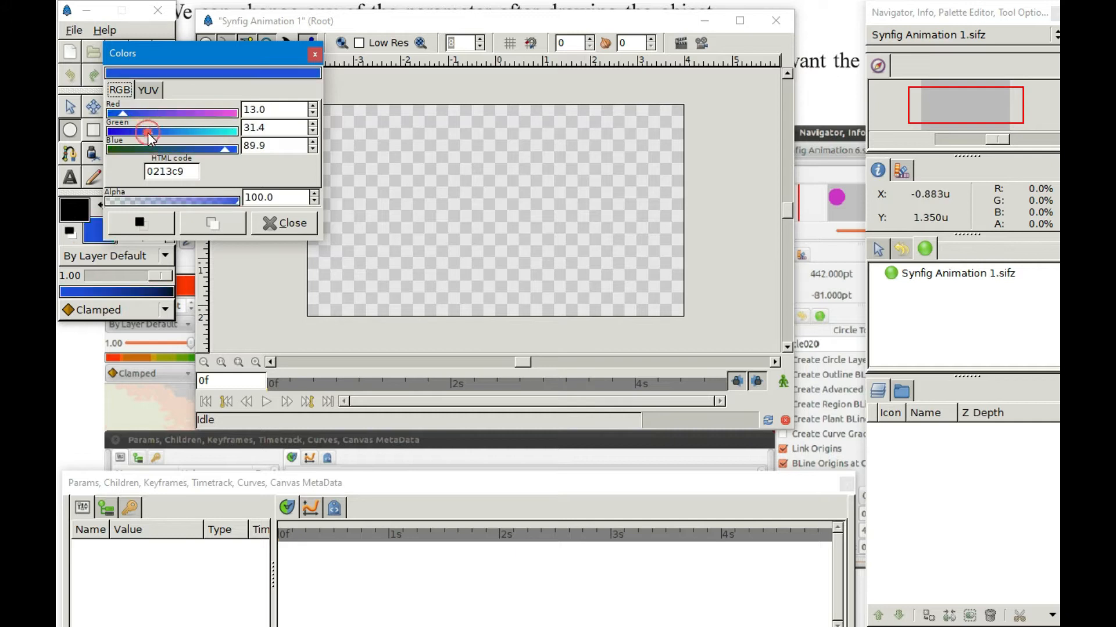
{"action": "left_click", "coordinate": [230, 114]}
{"action": "left_click", "coordinate": [120, 152]}
{"action": "left_click", "coordinate": [286, 227]}
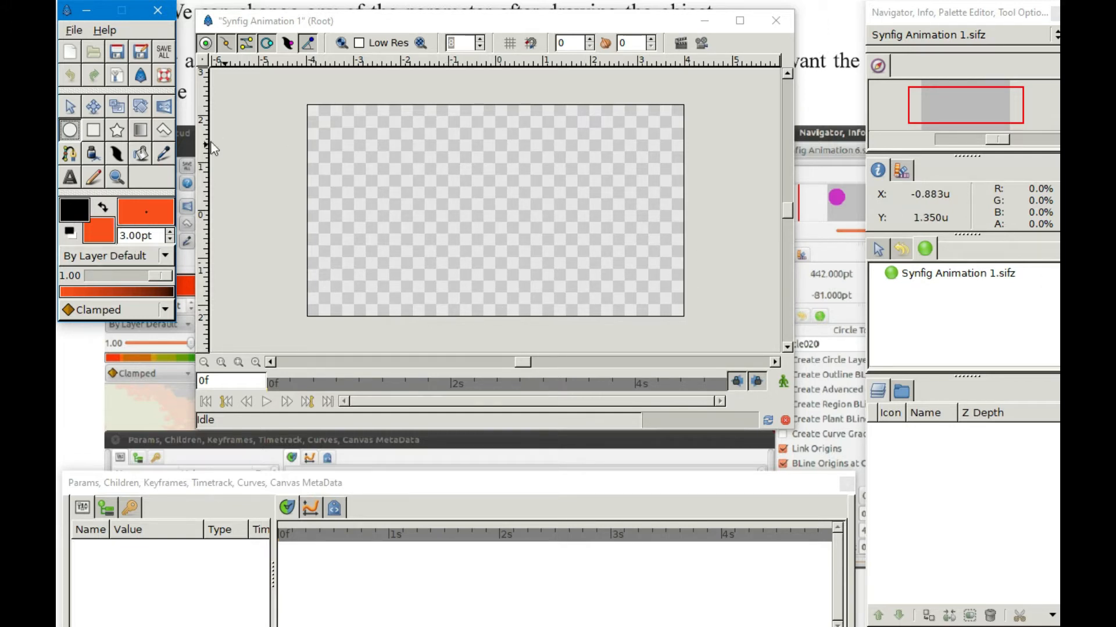
Show the Circle tool's options, turn off Create Outline BLine and keep Create Circle Layer on.
{"action": "left_click", "coordinate": [887, 251]}
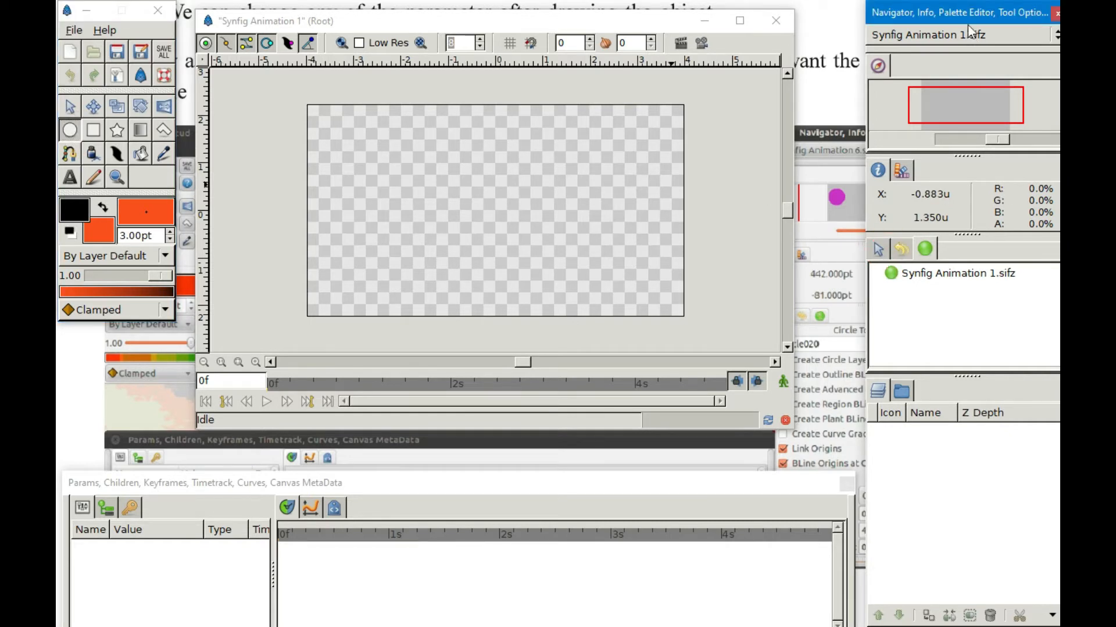
{"action": "mouse_move", "coordinate": [978, 12]}
{"action": "left_mouse_down"}
{"action": "mouse_move", "coordinate": [856, 22]}
{"action": "mouse_move", "coordinate": [962, 18]}
{"action": "left_mouse_up"}
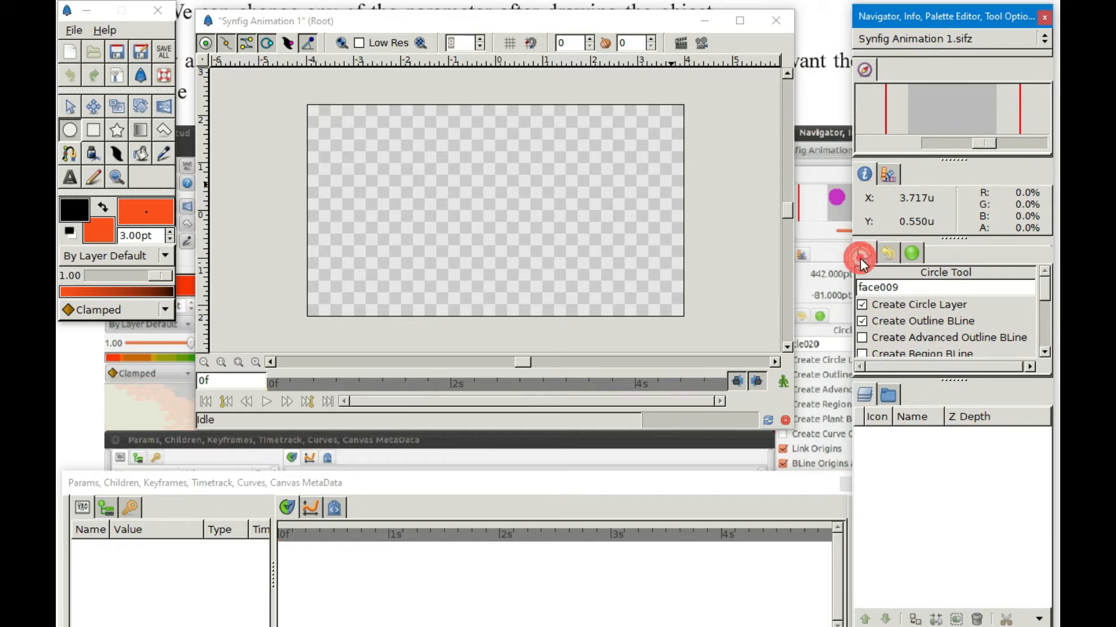
{"action": "scroll", "coordinate": [907, 346], "scroll_direction": "down", "scroll_amount": 2}
{"action": "scroll", "coordinate": [908, 347], "scroll_direction": "up", "scroll_amount": 2}
{"action": "scroll", "coordinate": [947, 334], "scroll_direction": "down", "scroll_amount": 2}
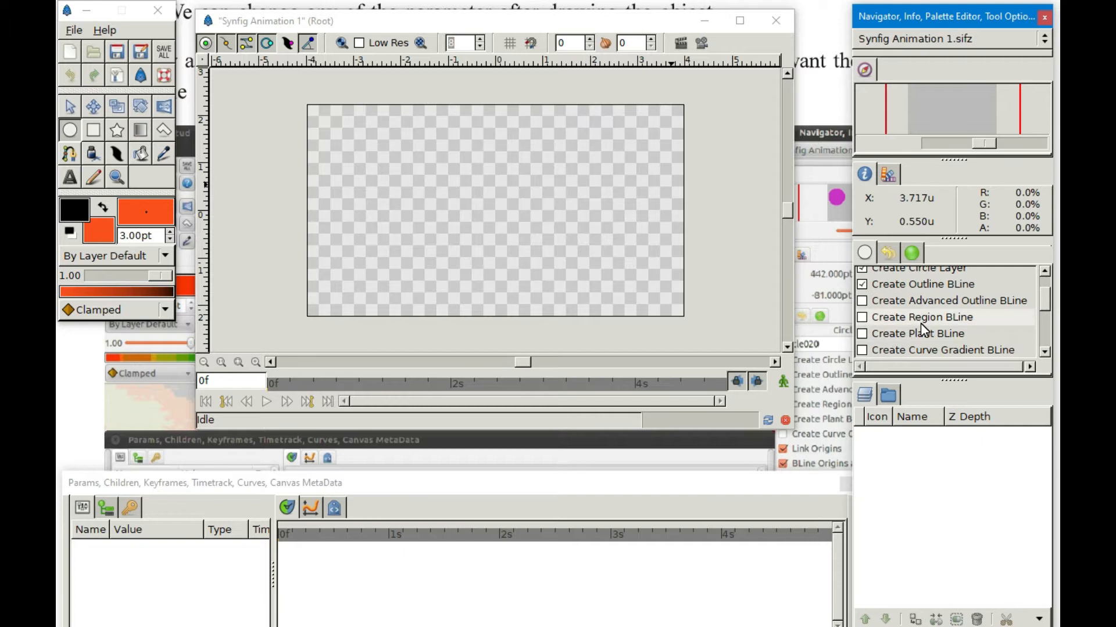
{"action": "scroll", "coordinate": [920, 323], "scroll_direction": "up", "scroll_amount": 2}
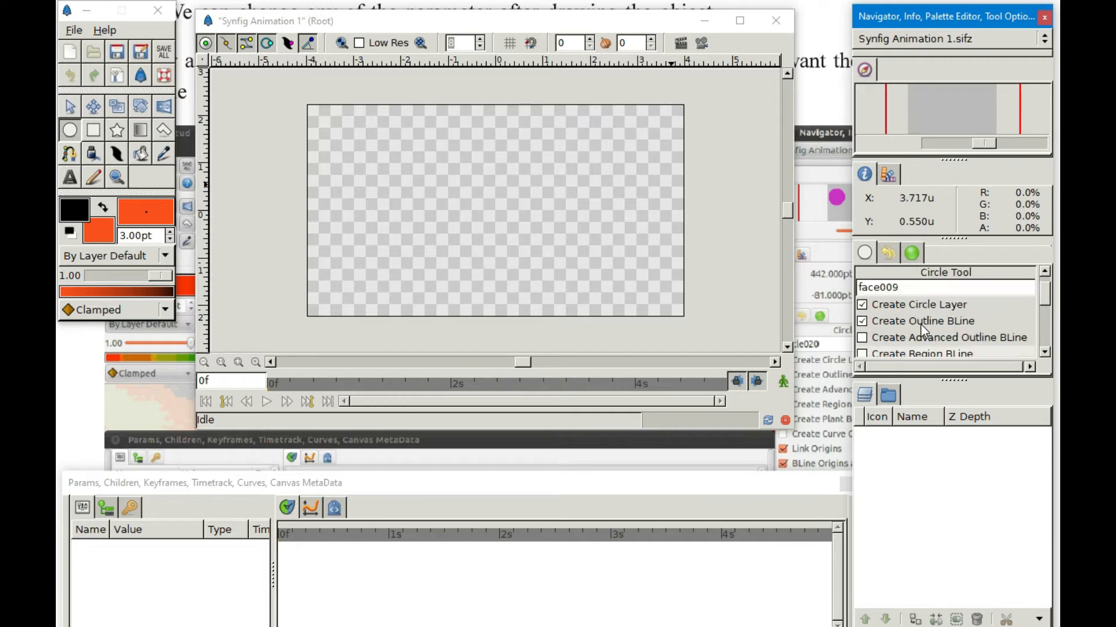
{"action": "left_click", "coordinate": [878, 323]}
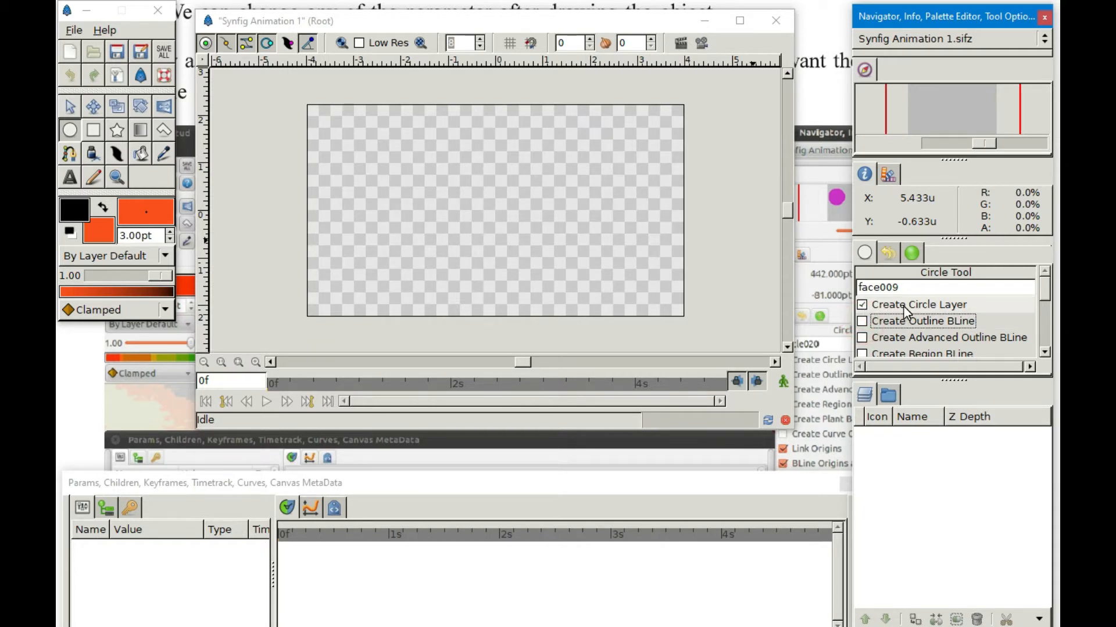
{"action": "left_click", "coordinate": [867, 305]}
{"action": "left_click", "coordinate": [867, 305]}
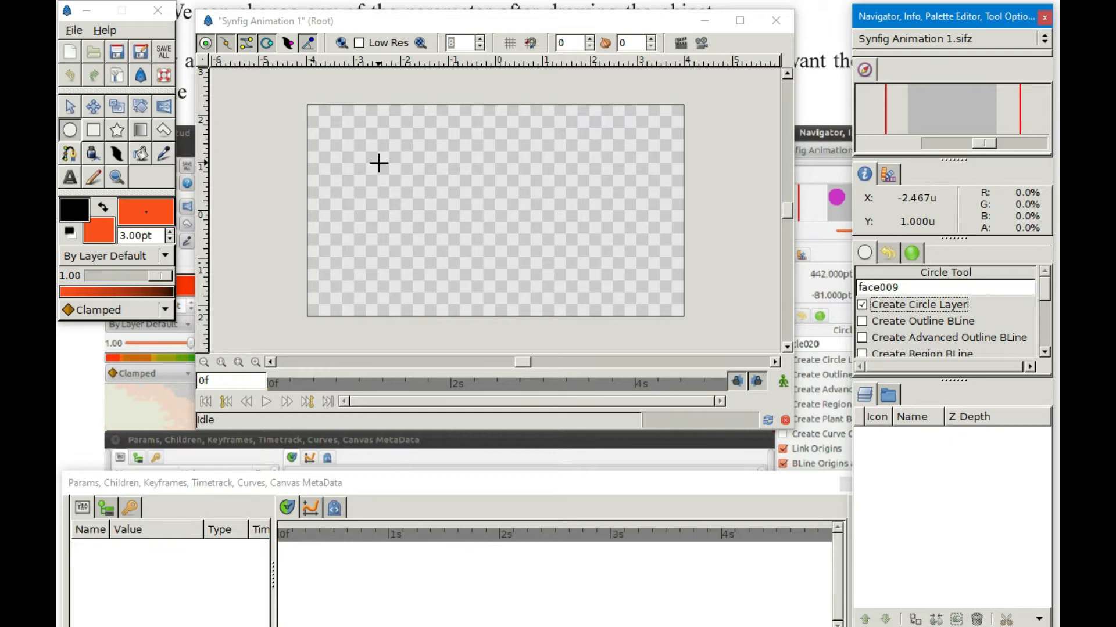
Draw a circle of about 0.75u radius in the canvas's upper-left area and nudge it slightly up and left.
{"action": "left_click_drag", "start_coordinate": [379, 164], "coordinate": [415, 201]}
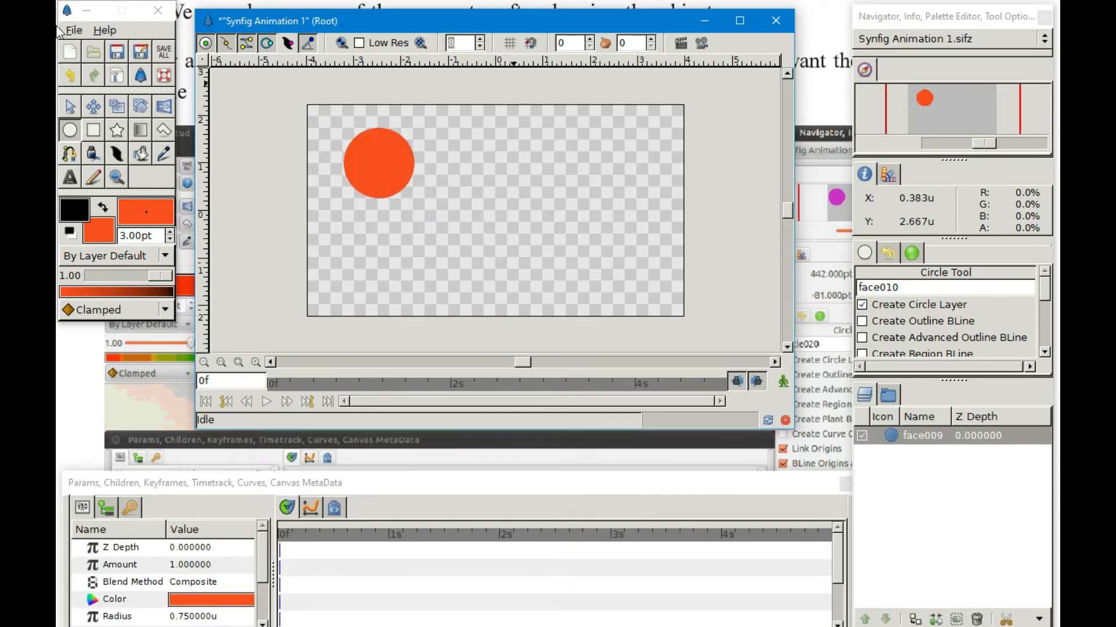
{"action": "left_click", "coordinate": [70, 107]}
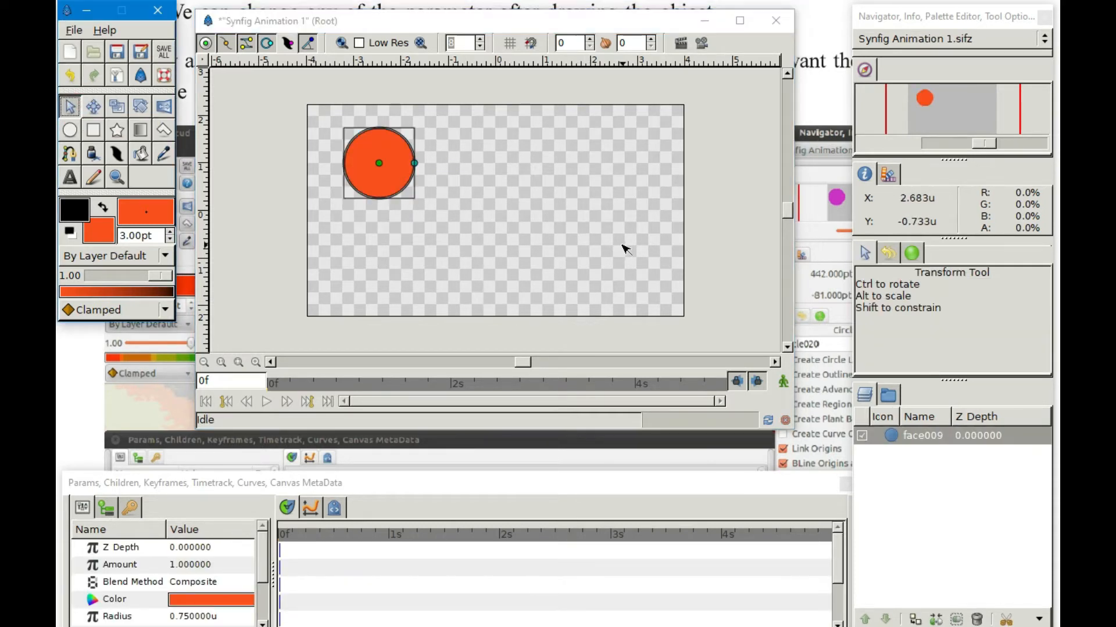
{"action": "left_click", "coordinate": [528, 174]}
{"action": "left_click", "coordinate": [412, 165]}
{"action": "left_click_drag", "start_coordinate": [379, 163], "coordinate": [367, 159]}
{"action": "left_click", "coordinate": [463, 157]}
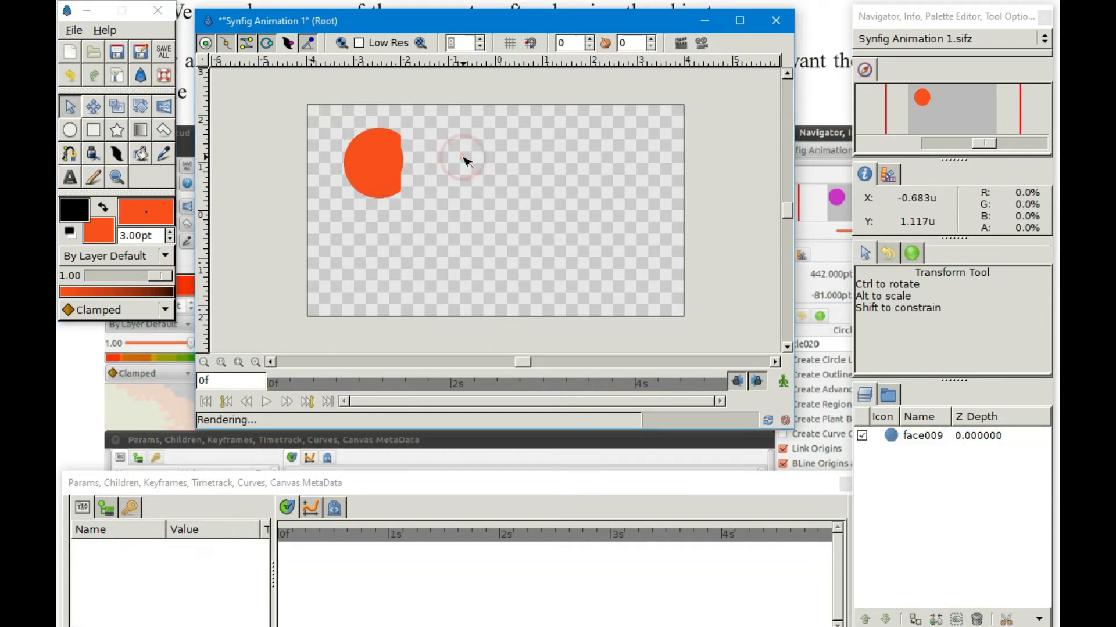
{"action": "left_click", "coordinate": [367, 164]}
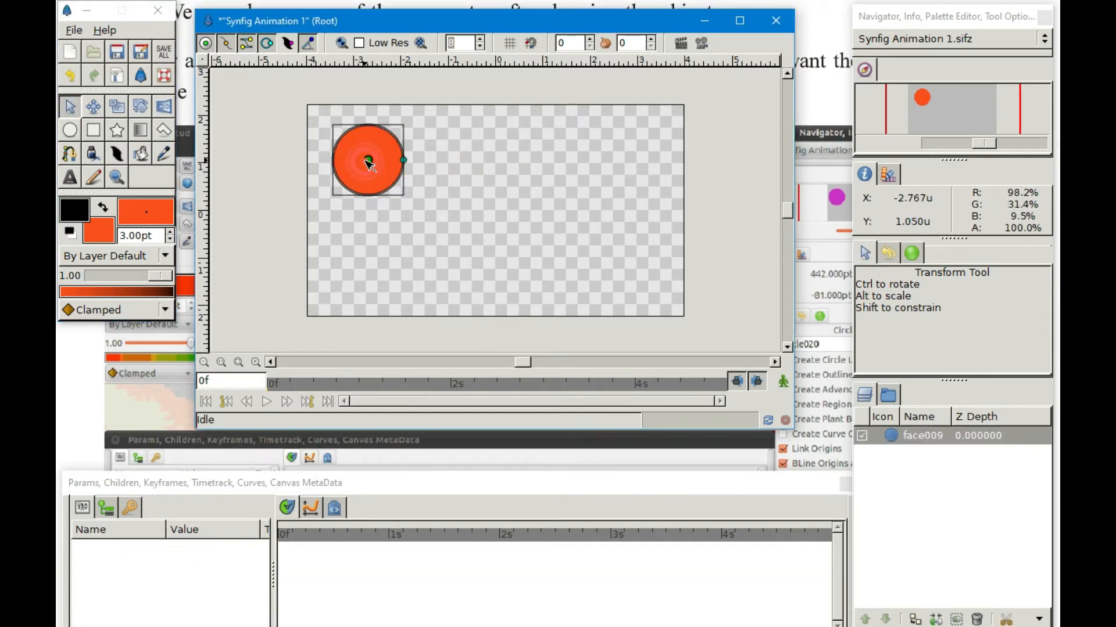
{"action": "left_click", "coordinate": [475, 182]}
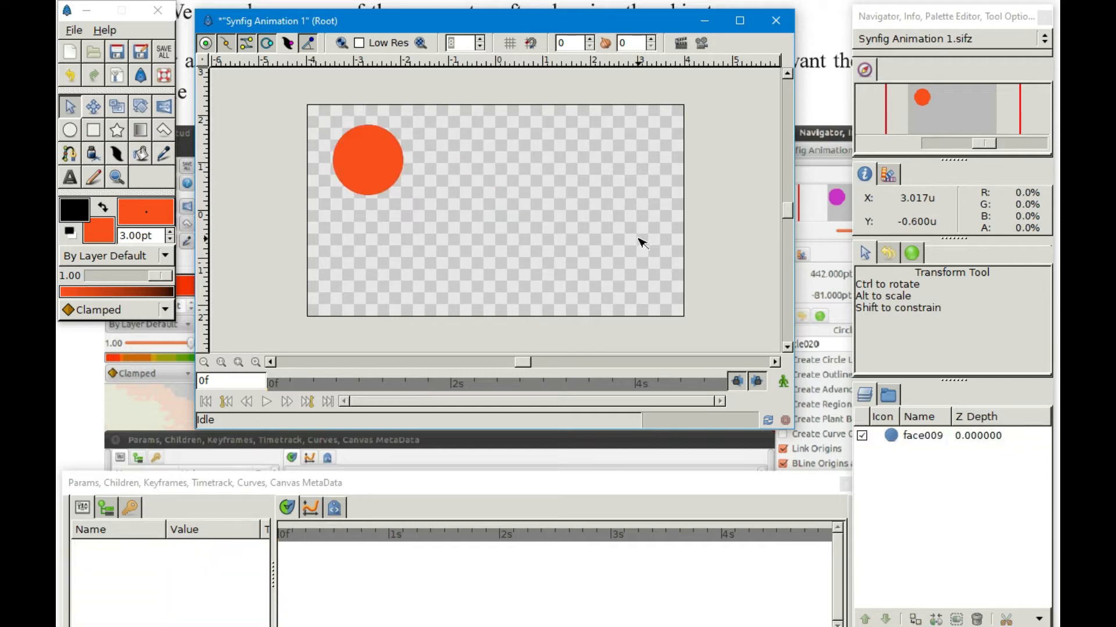
Enable Create Outline BLine for the Circle tool and draw an outlined circle of about 0.82u radius near the canvas center.
{"action": "left_click", "coordinate": [70, 133]}
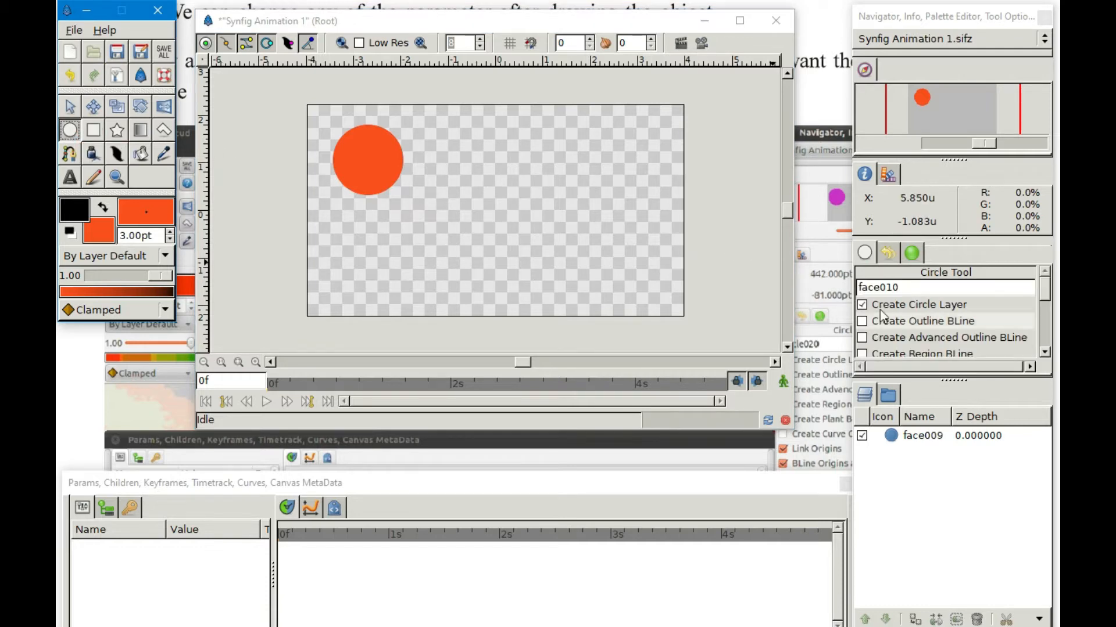
{"action": "left_click", "coordinate": [866, 254]}
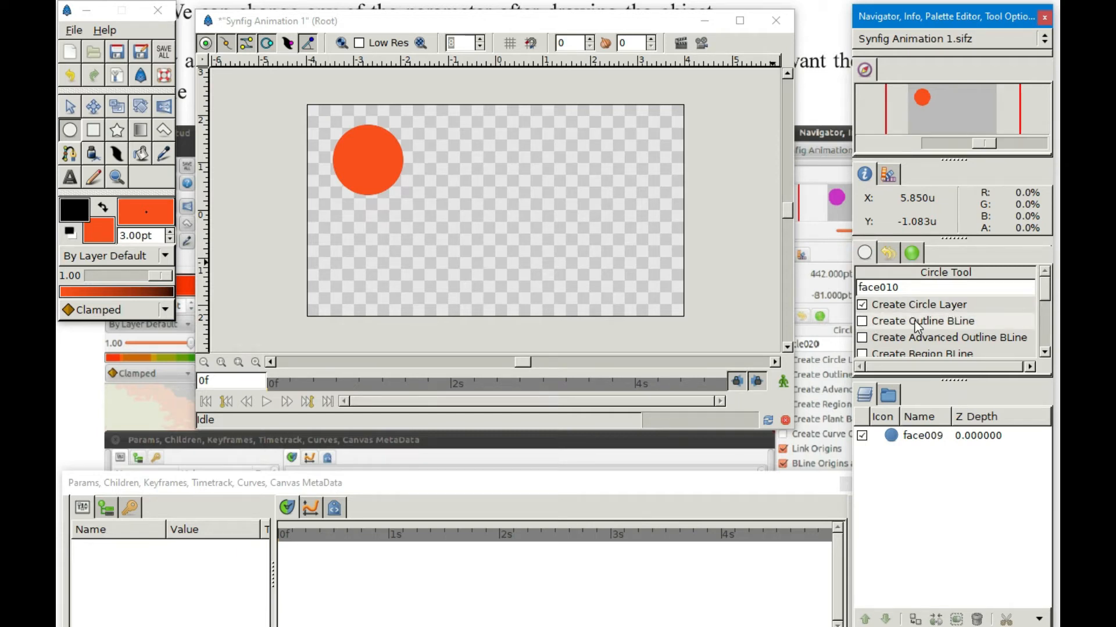
{"action": "left_click", "coordinate": [862, 321]}
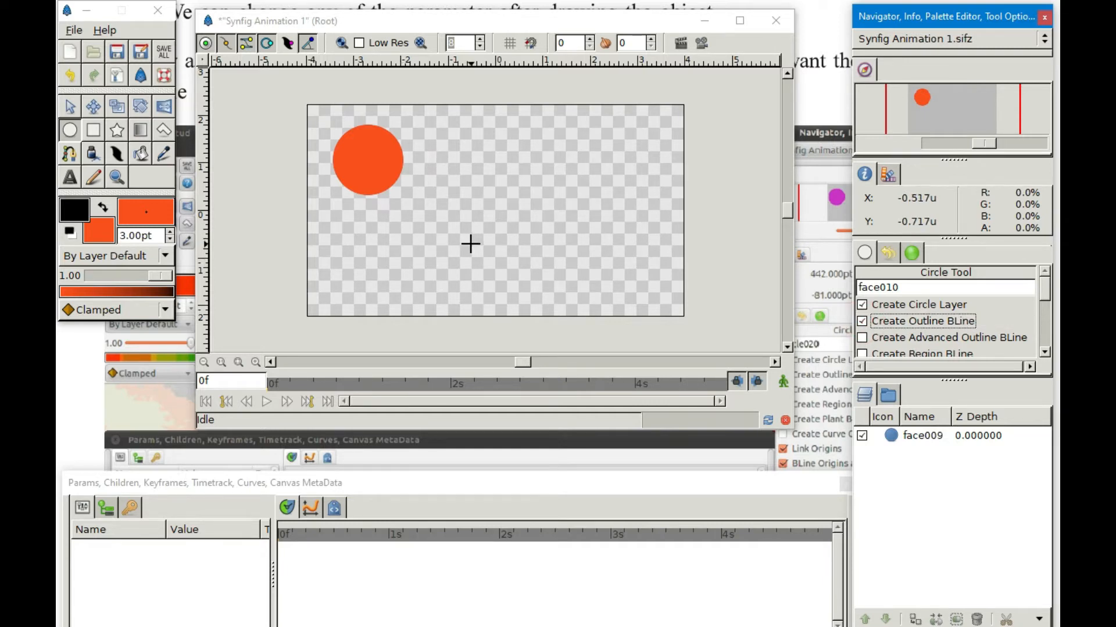
{"action": "left_click_drag", "start_coordinate": [493, 183], "coordinate": [532, 218]}
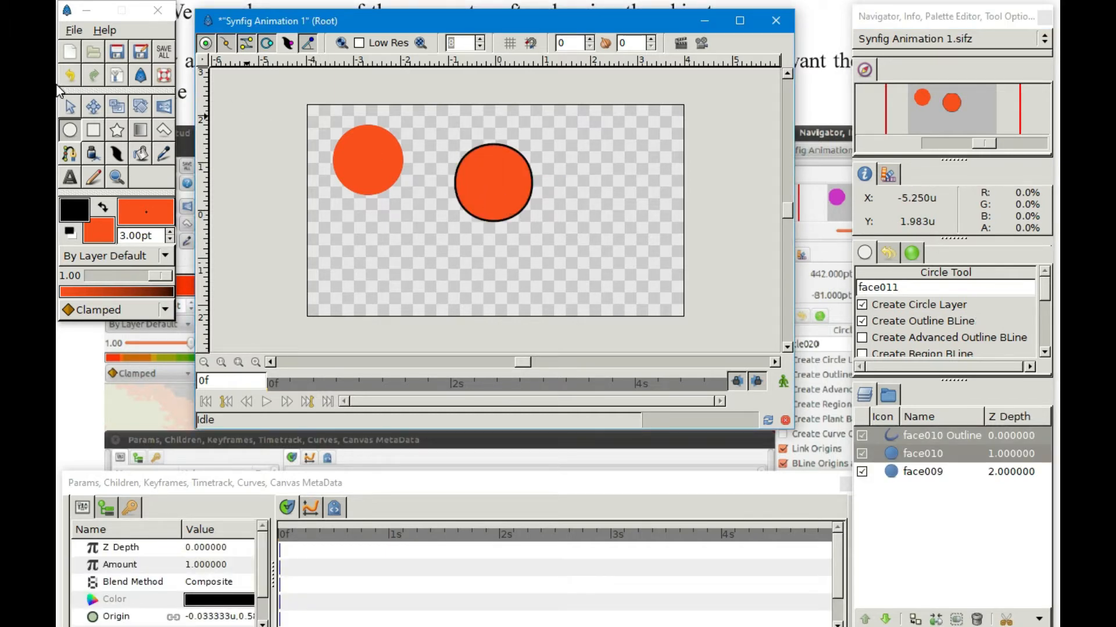
Select the outlined circle with the Transform tool and move it a little right and up.
{"action": "left_click", "coordinate": [70, 107]}
{"action": "left_click", "coordinate": [581, 194]}
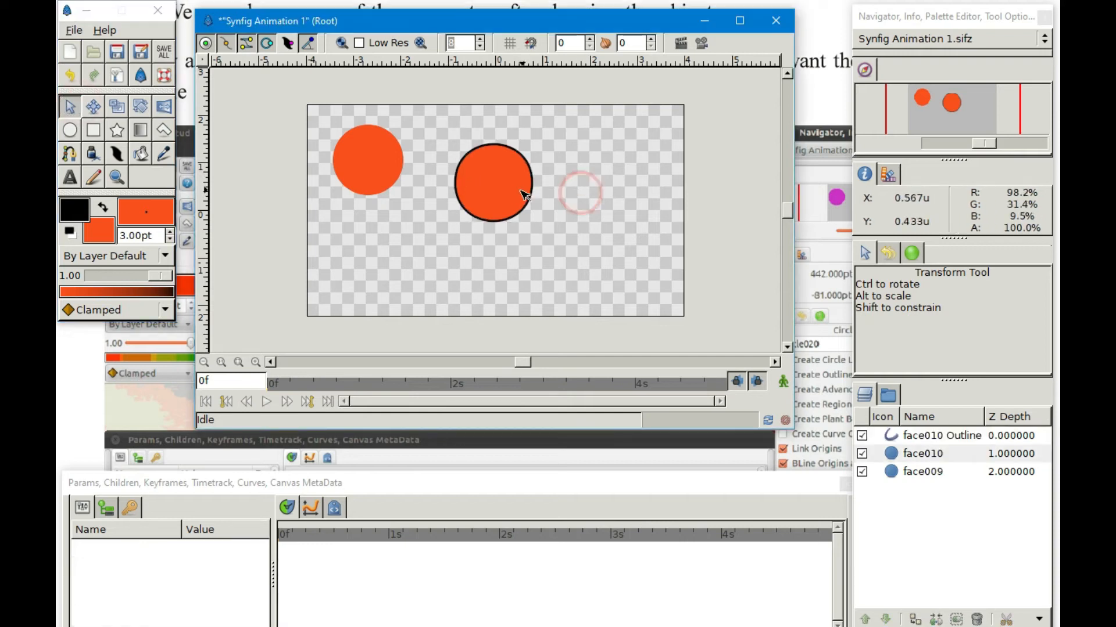
{"action": "left_click_drag", "start_coordinate": [428, 117], "coordinate": [579, 256]}
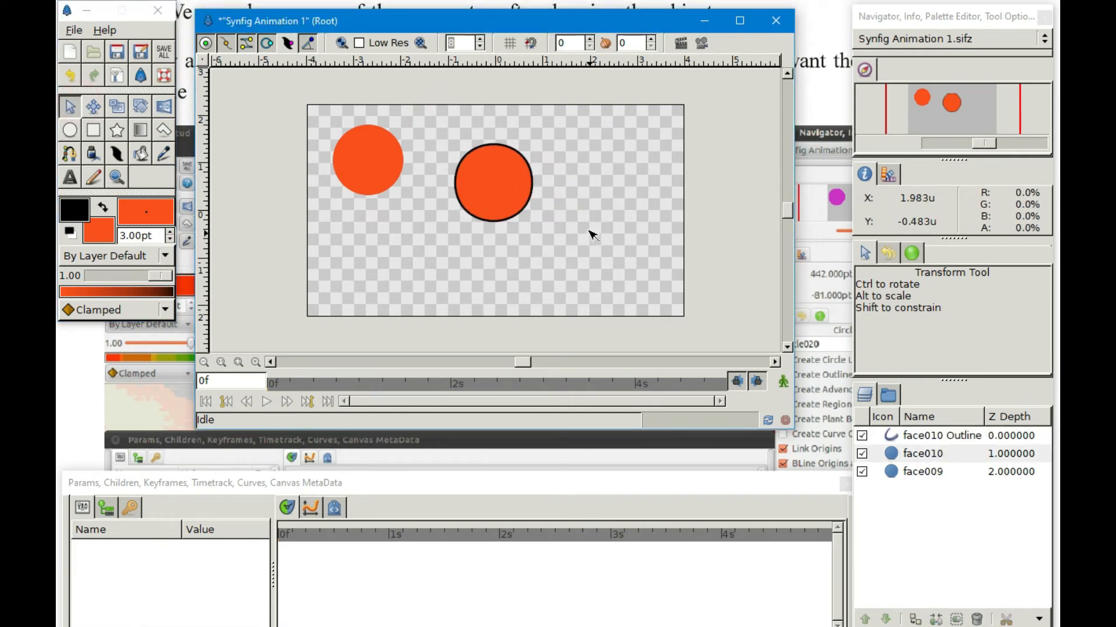
{"action": "left_click_drag", "start_coordinate": [316, 114], "coordinate": [577, 246]}
{"action": "left_click", "coordinate": [480, 182]}
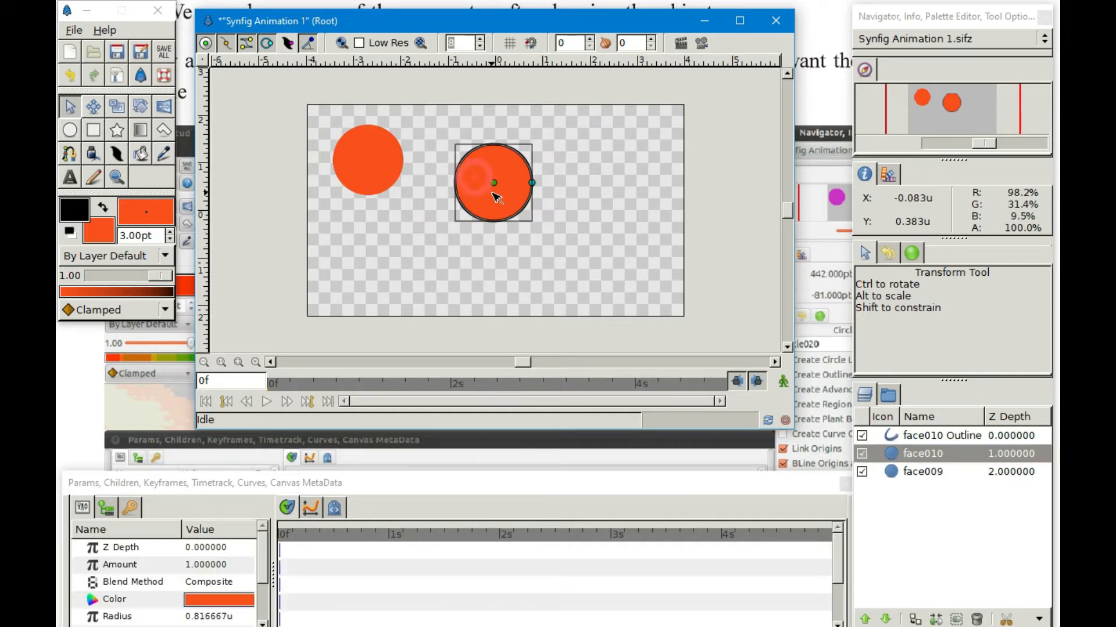
{"action": "left_click_drag", "start_coordinate": [492, 182], "coordinate": [527, 173]}
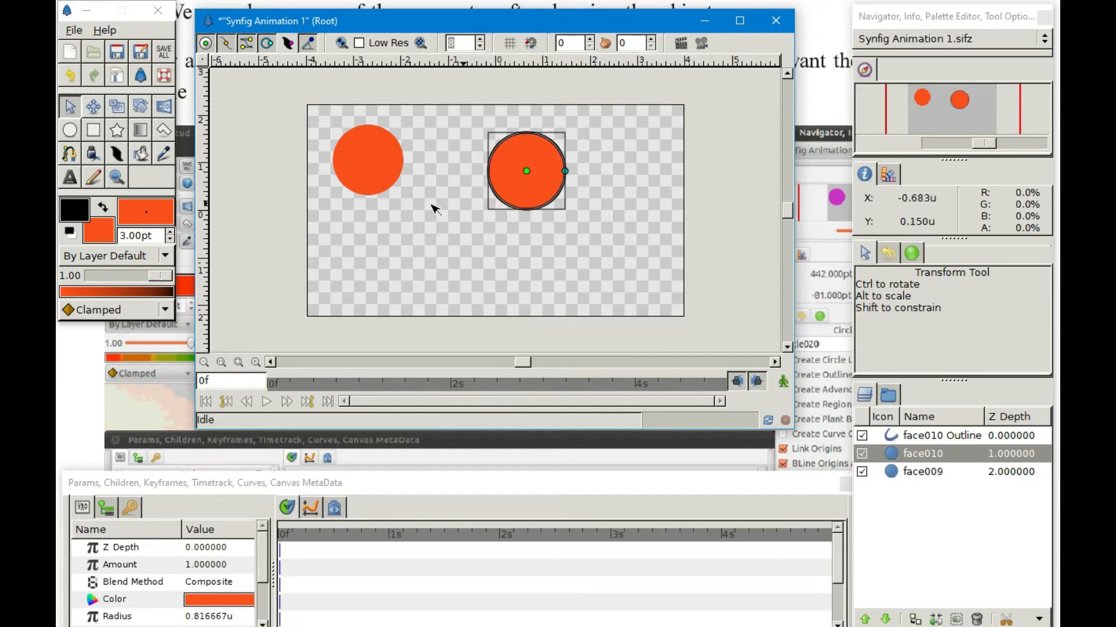
Move the parameters window up just below the circles and select the circle without an outline to show its parameters.
{"action": "left_click_drag", "start_coordinate": [301, 476], "coordinate": [315, 354]}
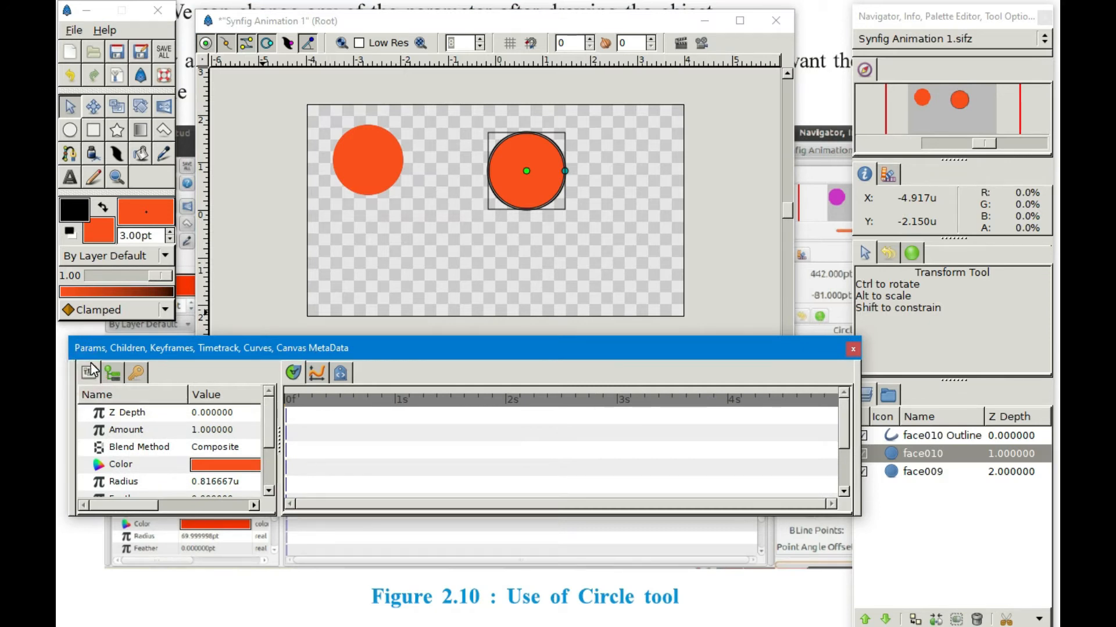
{"action": "left_click", "coordinate": [366, 174]}
{"action": "scroll", "coordinate": [220, 457], "scroll_direction": "down", "scroll_amount": 3}
{"action": "scroll", "coordinate": [221, 459], "scroll_direction": "up", "scroll_amount": 3}
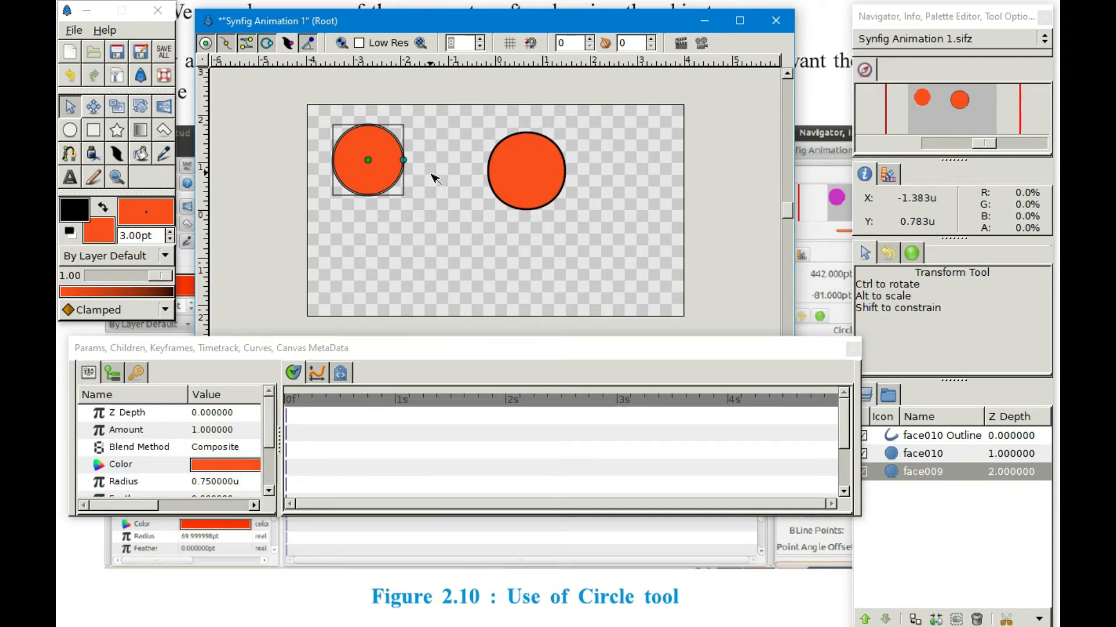
{"action": "left_click_drag", "start_coordinate": [228, 357], "coordinate": [224, 332]}
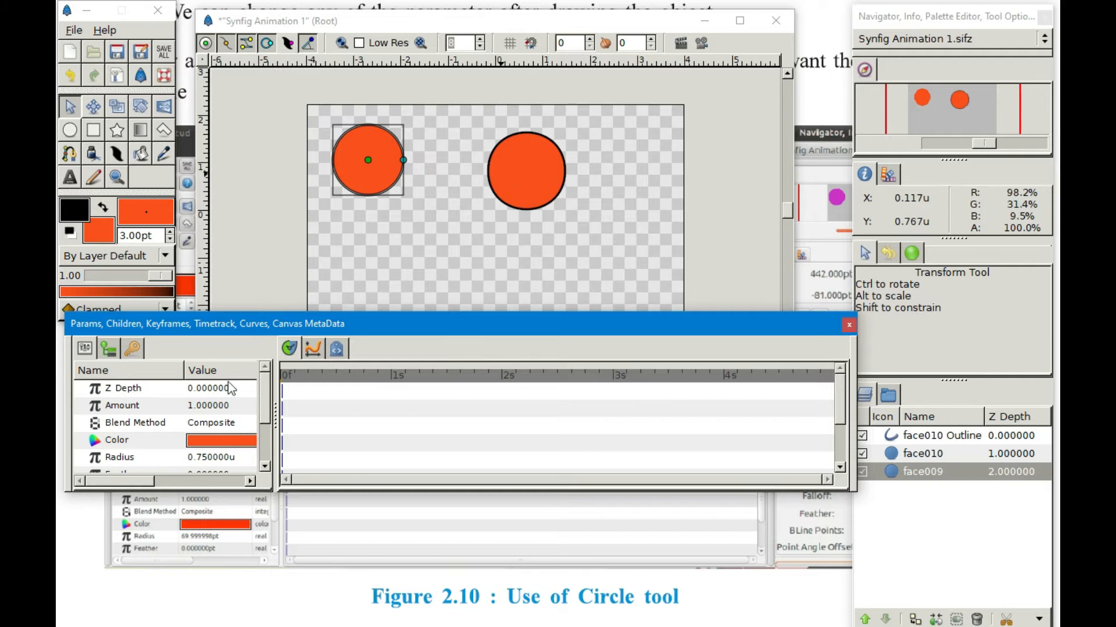
Recolor the circle without an outline to magenta by setting red to 100, green to 0 and blue near its maximum.
{"action": "left_click", "coordinate": [361, 156]}
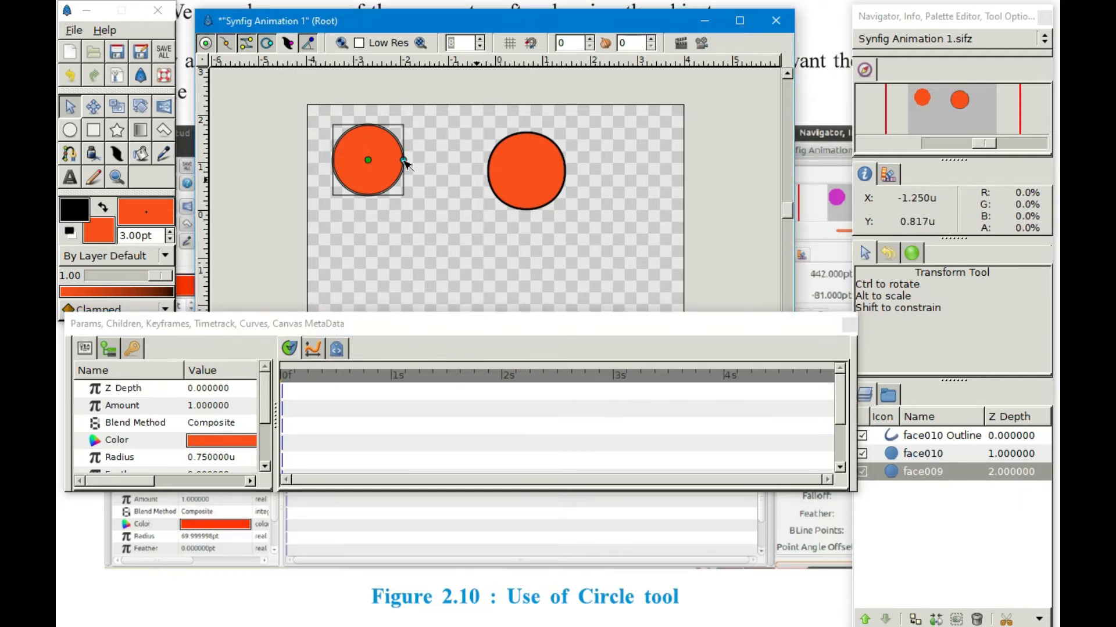
{"action": "left_click", "coordinate": [124, 424]}
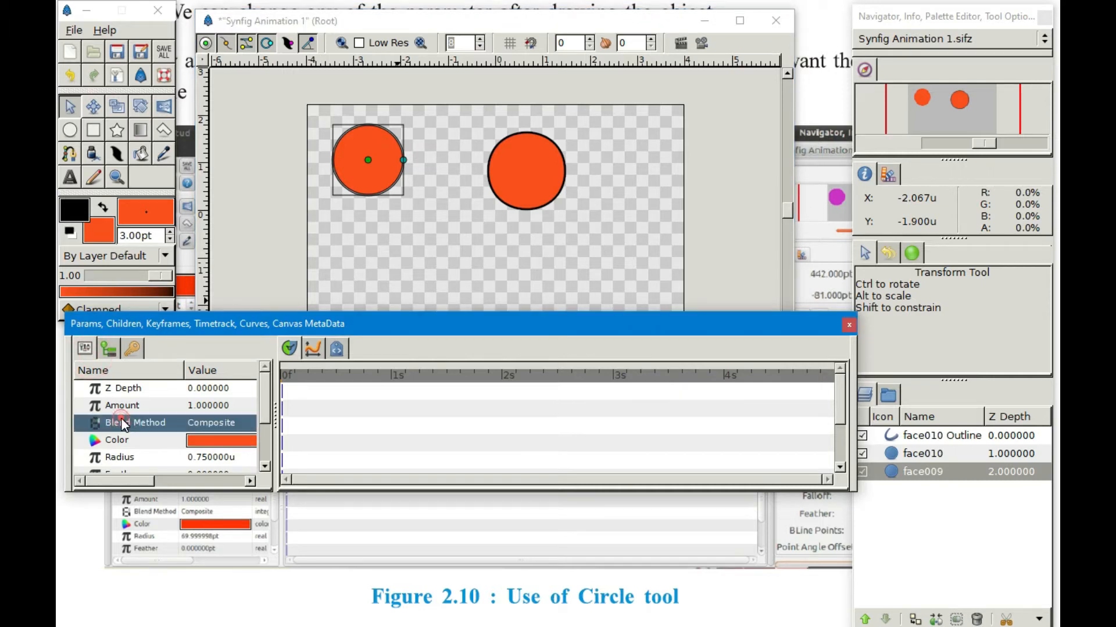
{"action": "left_click", "coordinate": [157, 440]}
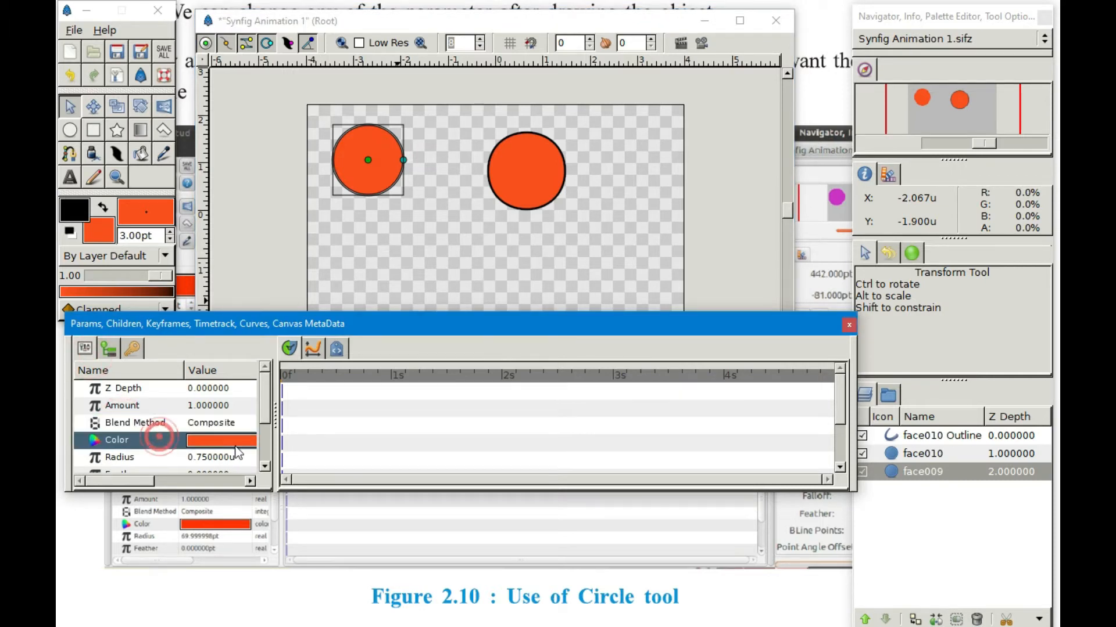
{"action": "double_click", "coordinate": [199, 442]}
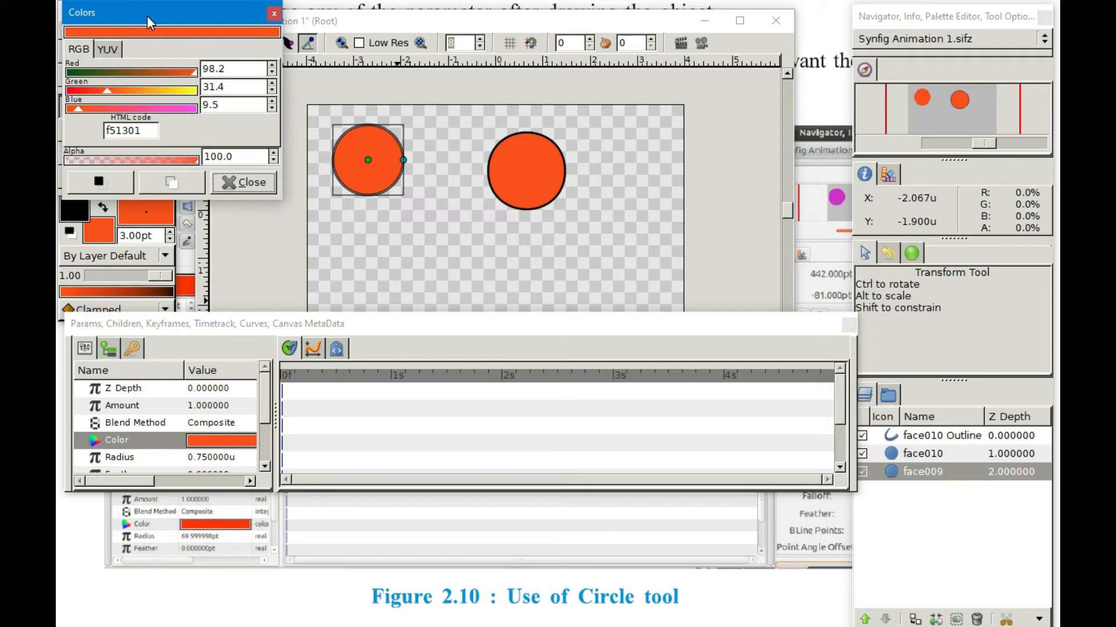
{"action": "left_click_drag", "start_coordinate": [147, 16], "coordinate": [270, 35]}
{"action": "left_click", "coordinate": [193, 93]}
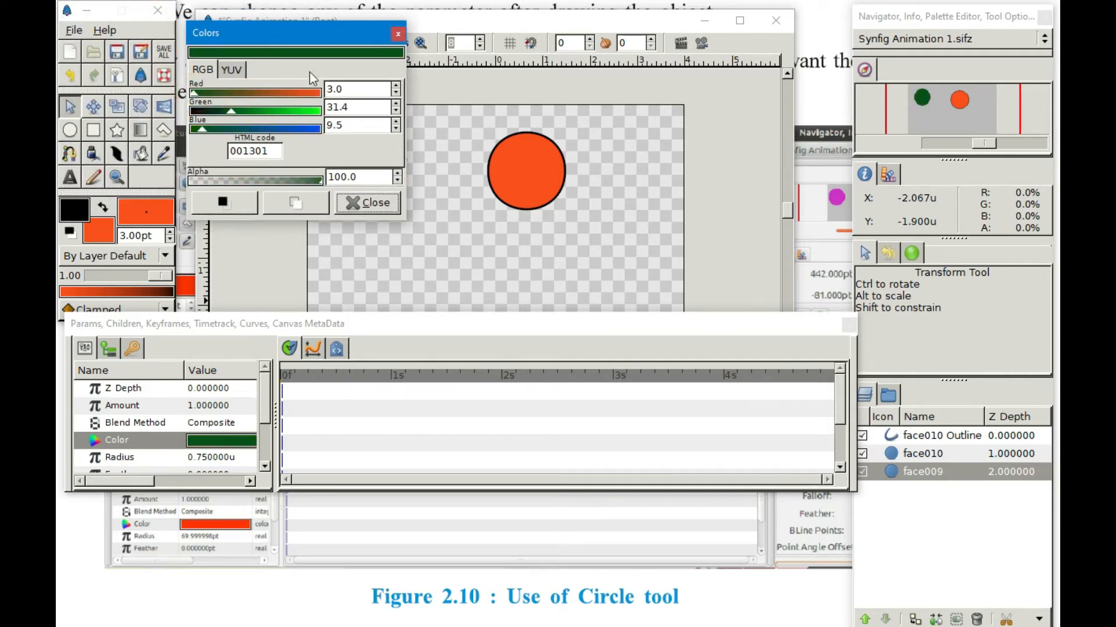
{"action": "left_click", "coordinate": [315, 94]}
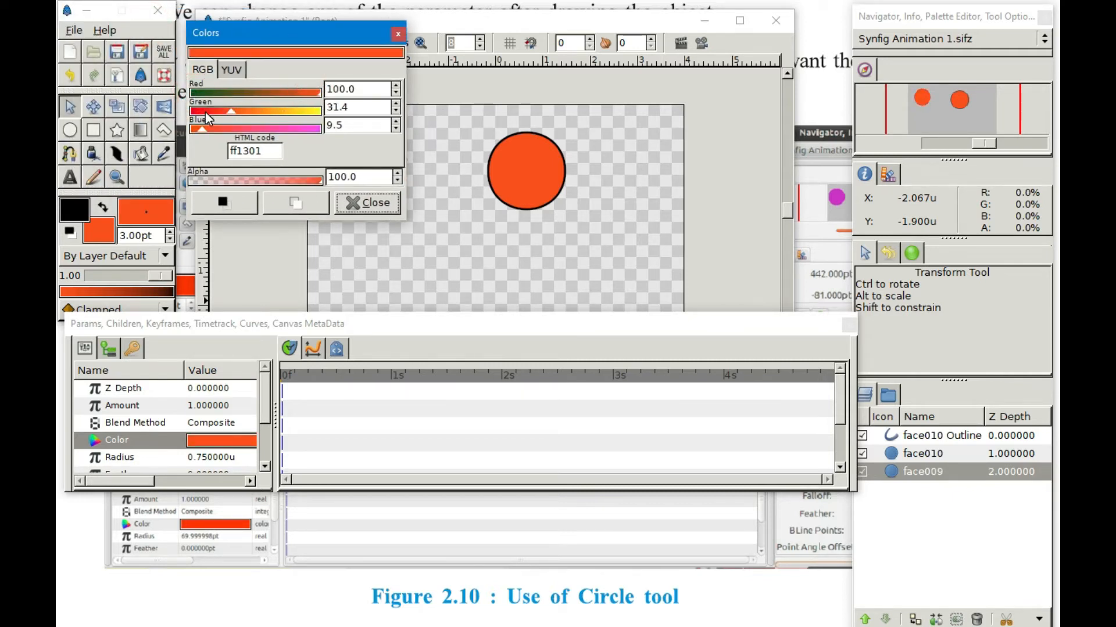
{"action": "left_click_drag", "start_coordinate": [205, 113], "coordinate": [187, 112]}
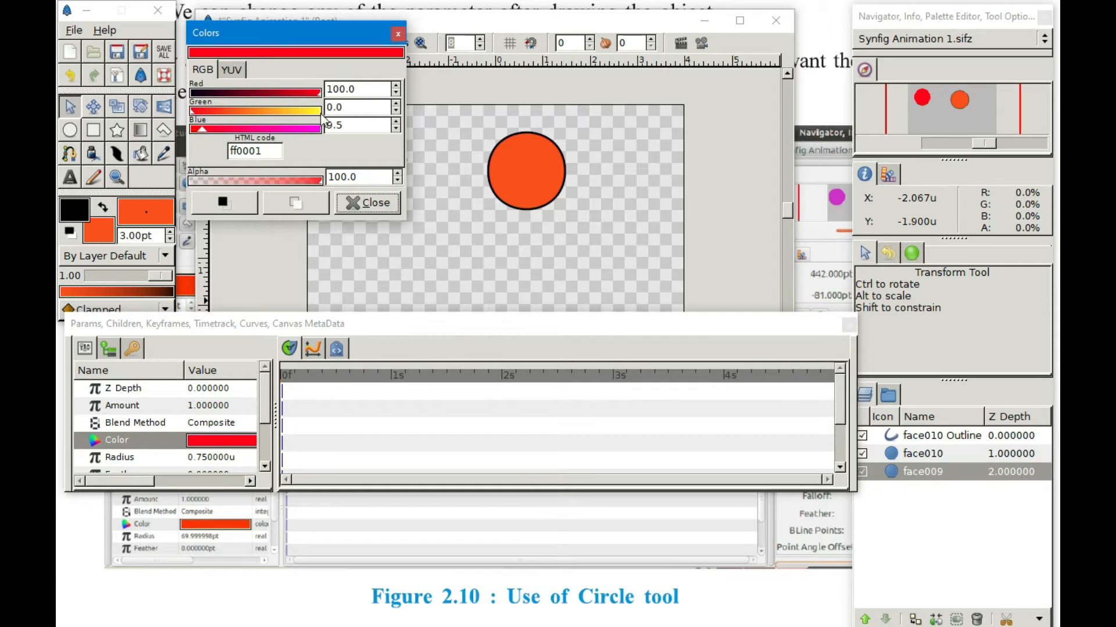
{"action": "left_click", "coordinate": [314, 130]}
{"action": "left_click_drag", "start_coordinate": [360, 25], "coordinate": [269, 178]}
{"action": "left_click", "coordinate": [306, 188]}
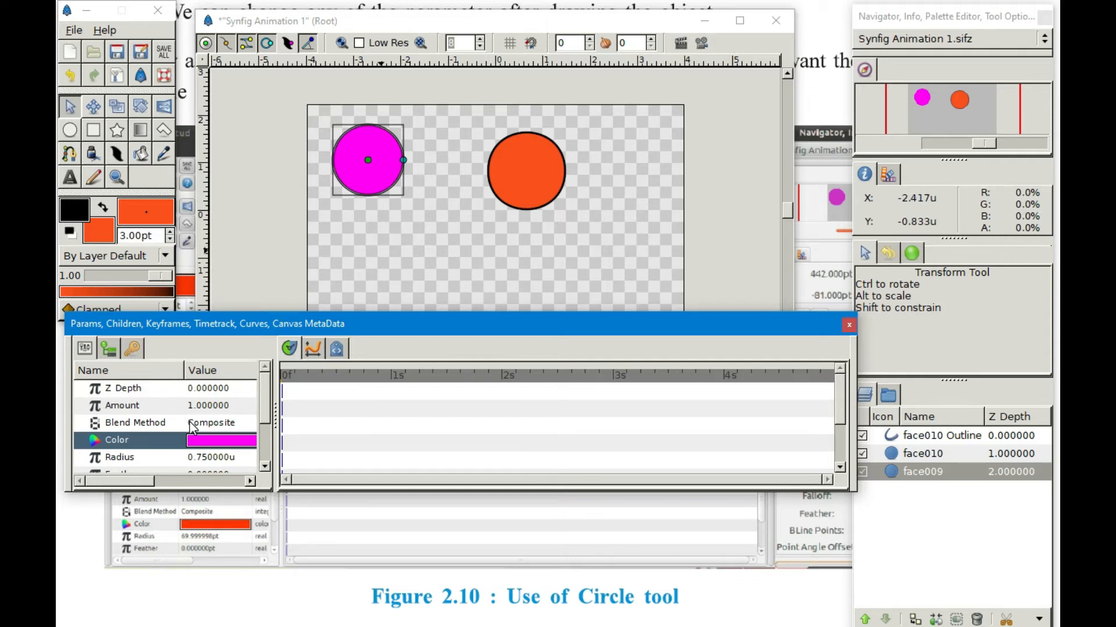
Return to Synfig Studio and enlarge the magenta circle to a radius of about 1.02u with its radius duck.
{"action": "scroll", "coordinate": [193, 427], "scroll_direction": "down", "scroll_amount": 2}
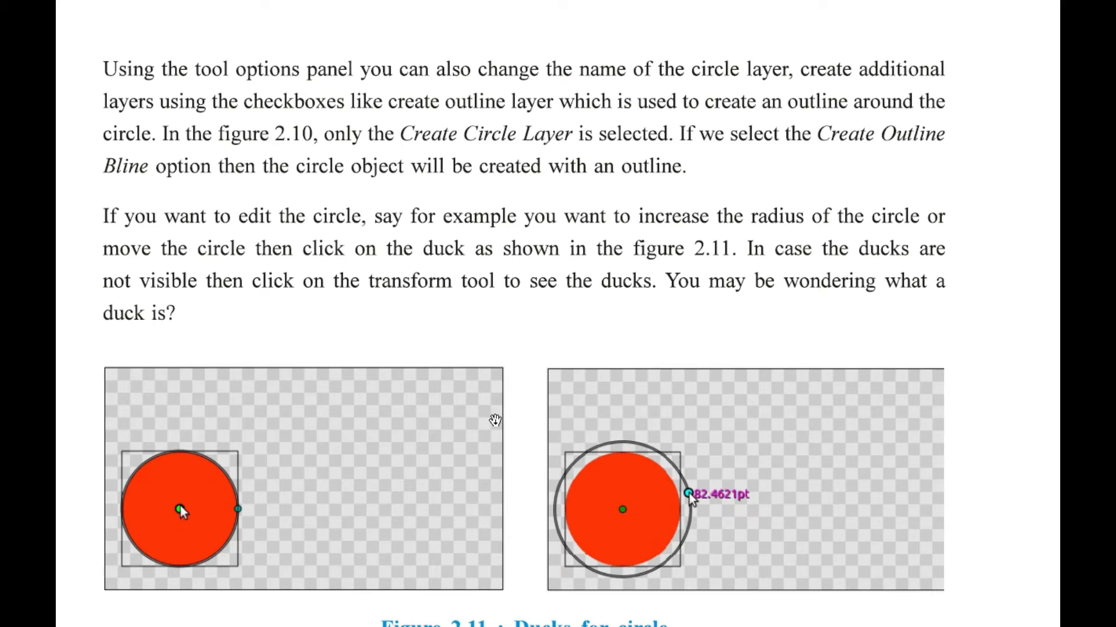
{"action": "key", "text": "alt+Tab"}
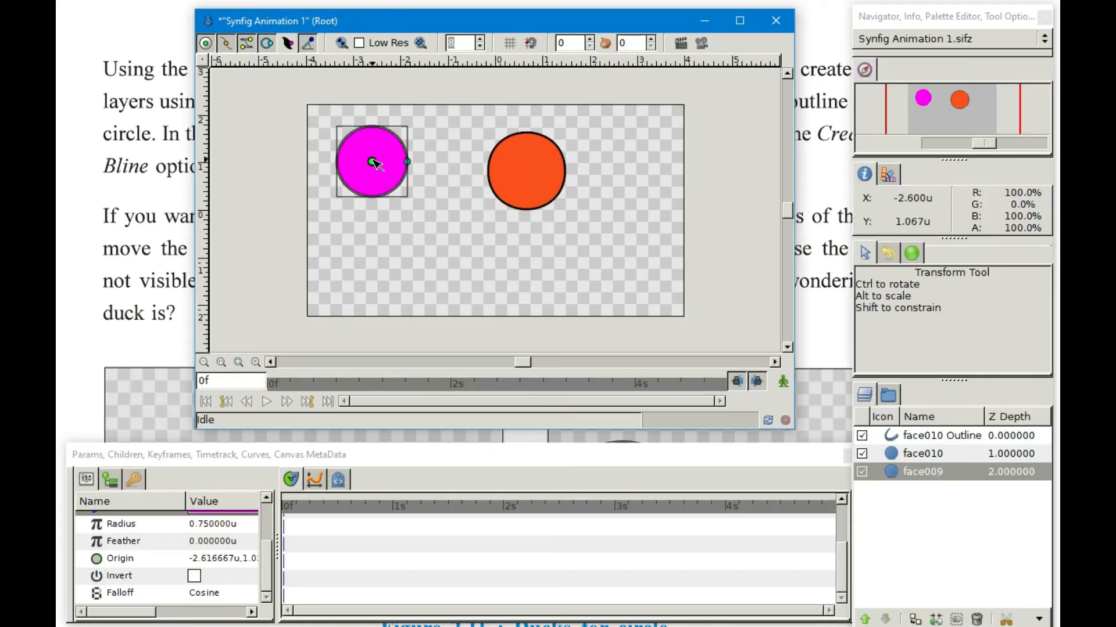
{"action": "left_click", "coordinate": [409, 162]}
{"action": "left_click_drag", "start_coordinate": [409, 163], "coordinate": [419, 162]}
Move the magenta circle a little right and down by its position duck and turn on the radius ducks.
{"action": "left_click", "coordinate": [286, 74]}
{"action": "left_click_drag", "start_coordinate": [279, 14], "coordinate": [281, 68]}
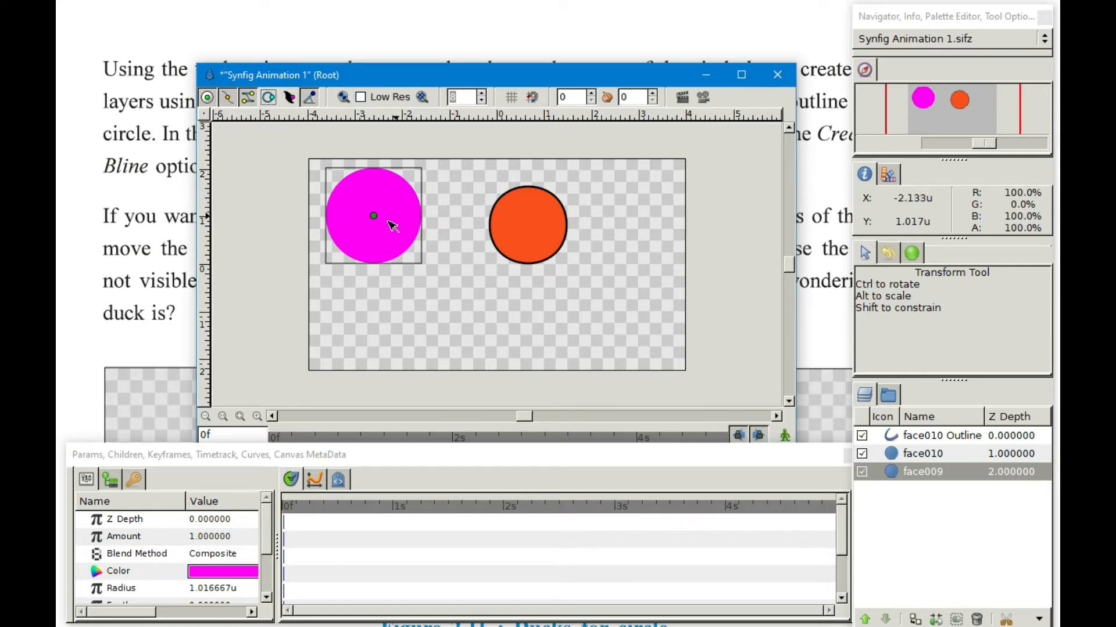
{"action": "left_click_drag", "start_coordinate": [373, 218], "coordinate": [413, 247]}
{"action": "left_click", "coordinate": [267, 96]}
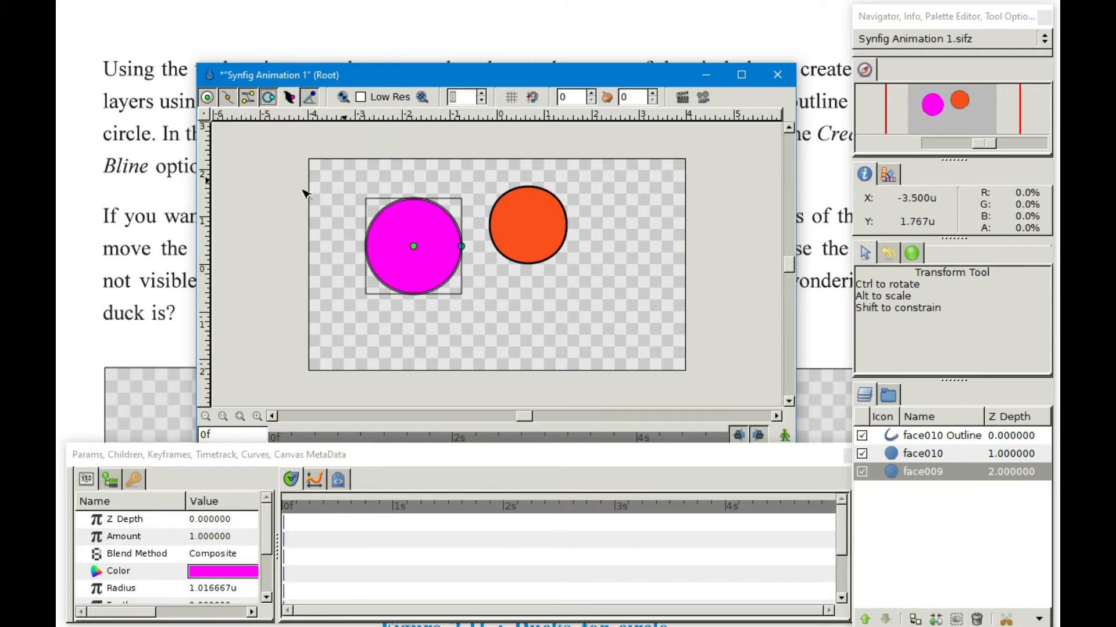
Switch to chap 2.pdf in Adobe Reader and read the explanation of ducks and their colors below Figure 2.11.
{"action": "key", "text": "alt+Tab"}
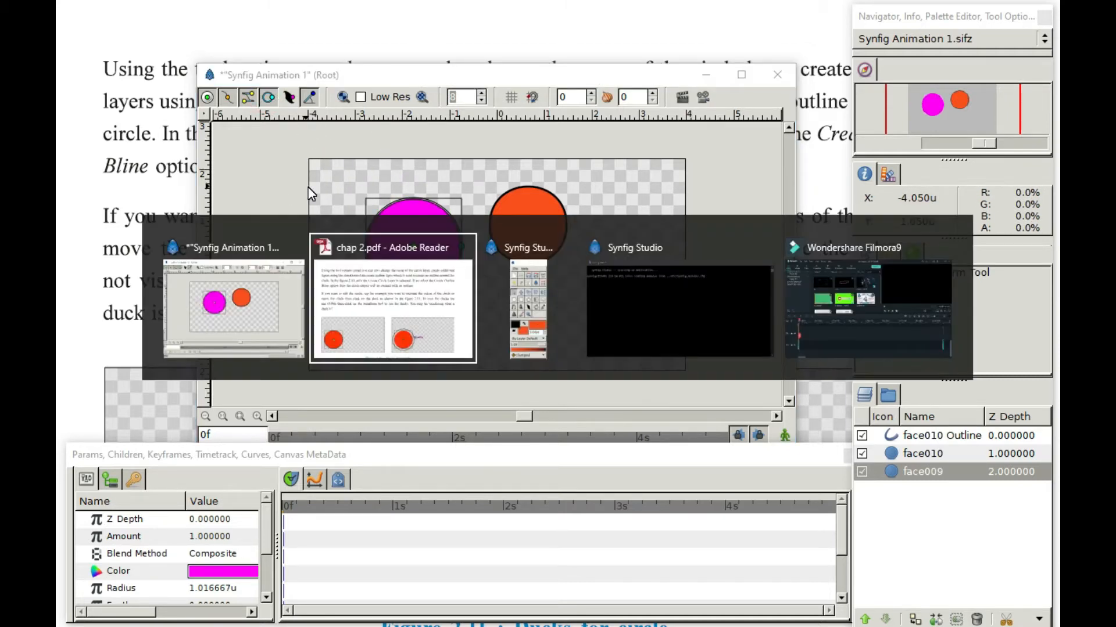
{"action": "scroll", "coordinate": [455, 373], "scroll_direction": "down", "scroll_amount": 5}
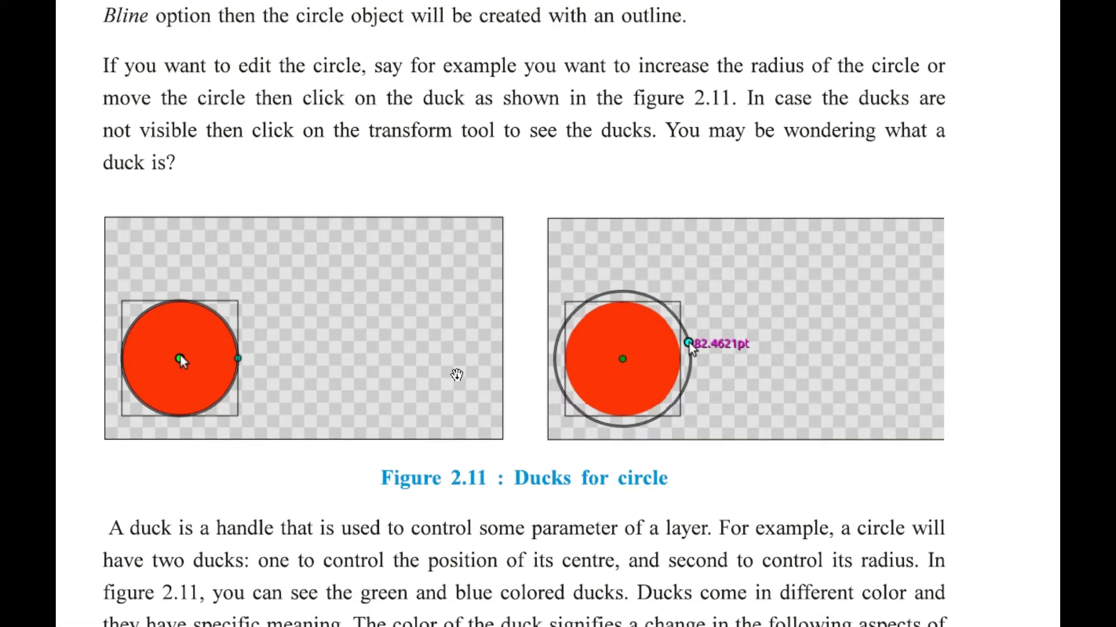
{"action": "scroll", "coordinate": [458, 374], "scroll_direction": "down", "scroll_amount": 3}
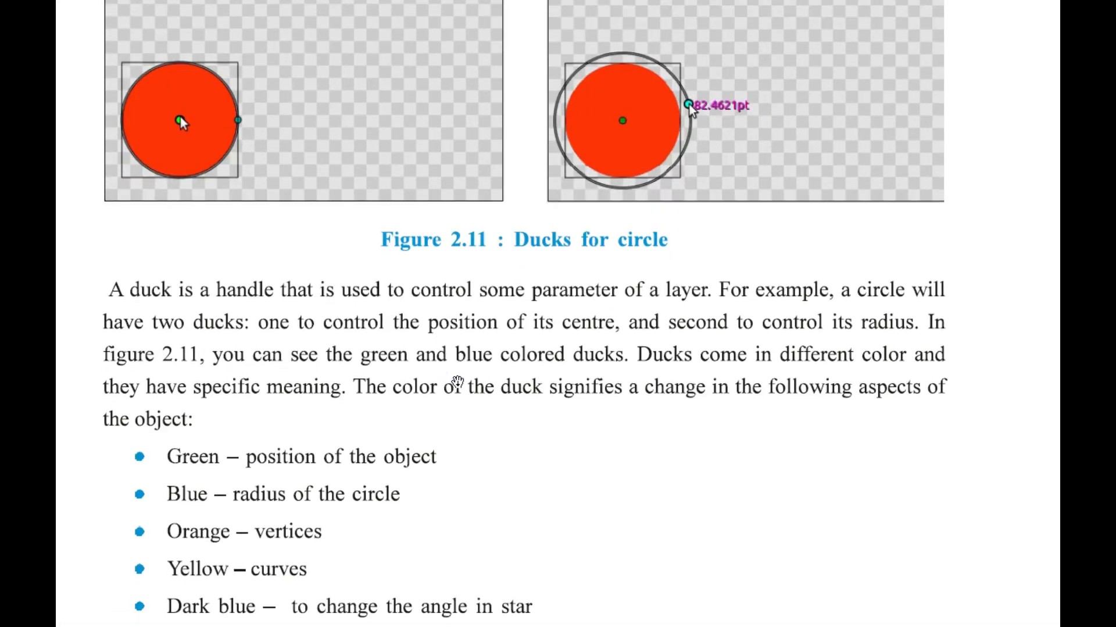
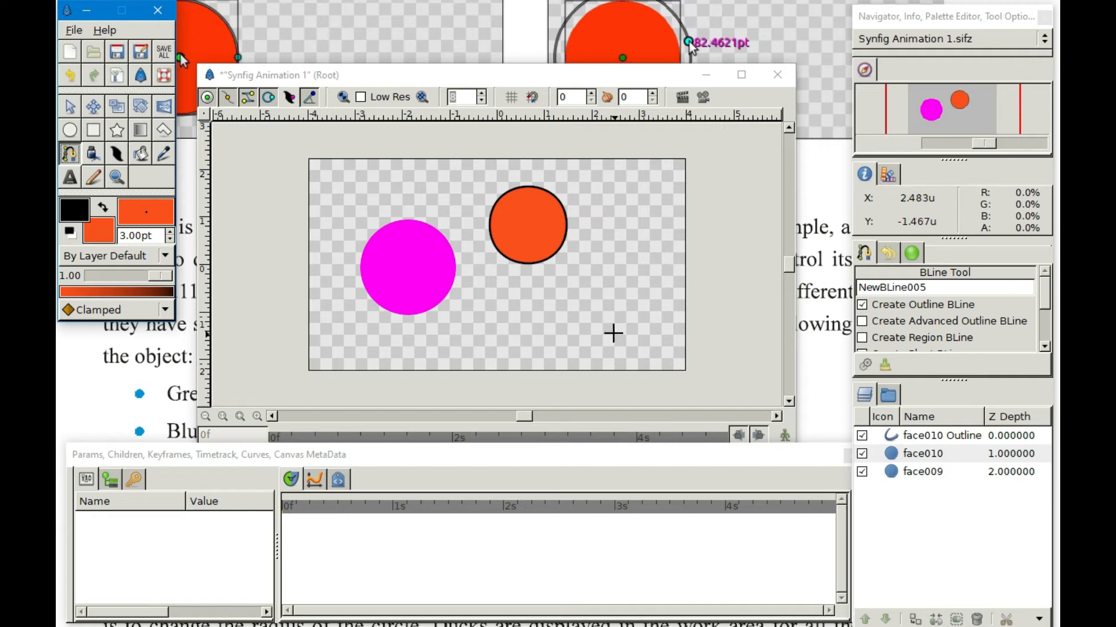
Draw a curved, looped outline with the BLine tool below the orange circle and finish it by activating the Transform tool.
{"action": "left_click", "coordinate": [622, 323]}
{"action": "left_click_drag", "start_coordinate": [624, 257], "coordinate": [553, 271]}
{"action": "left_click_drag", "start_coordinate": [510, 324], "coordinate": [621, 356]}
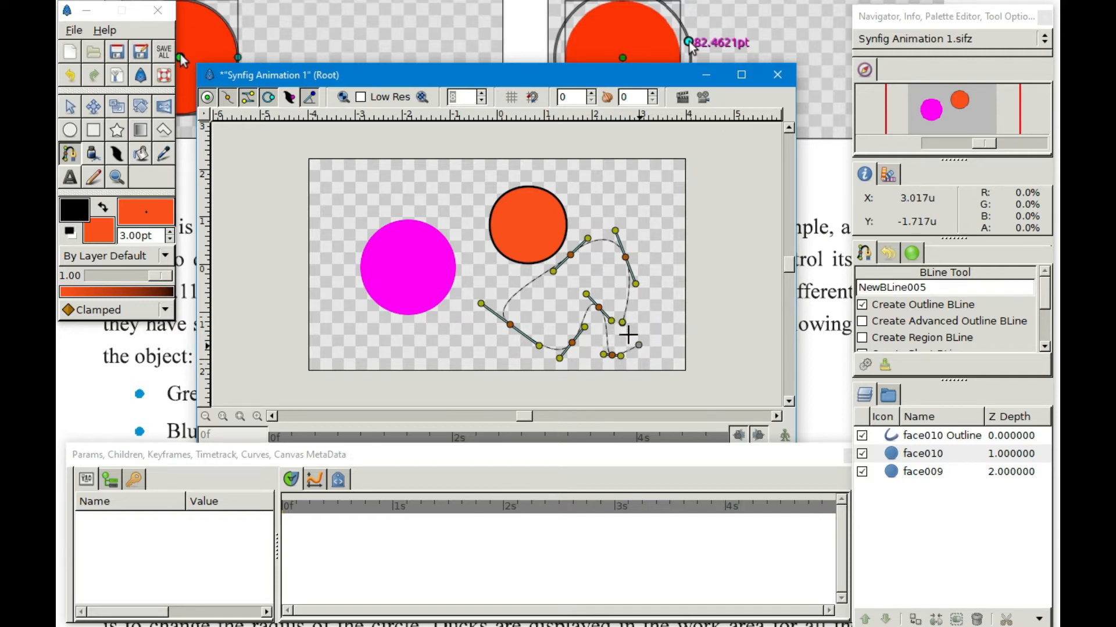
{"action": "right_click", "coordinate": [622, 323]}
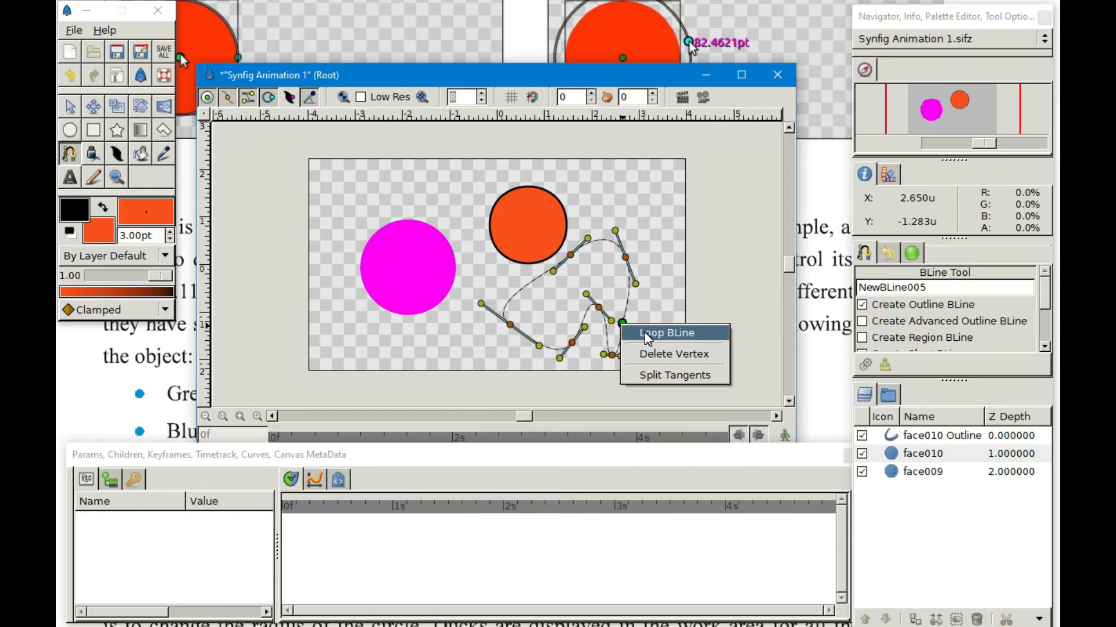
{"action": "left_click", "coordinate": [647, 336]}
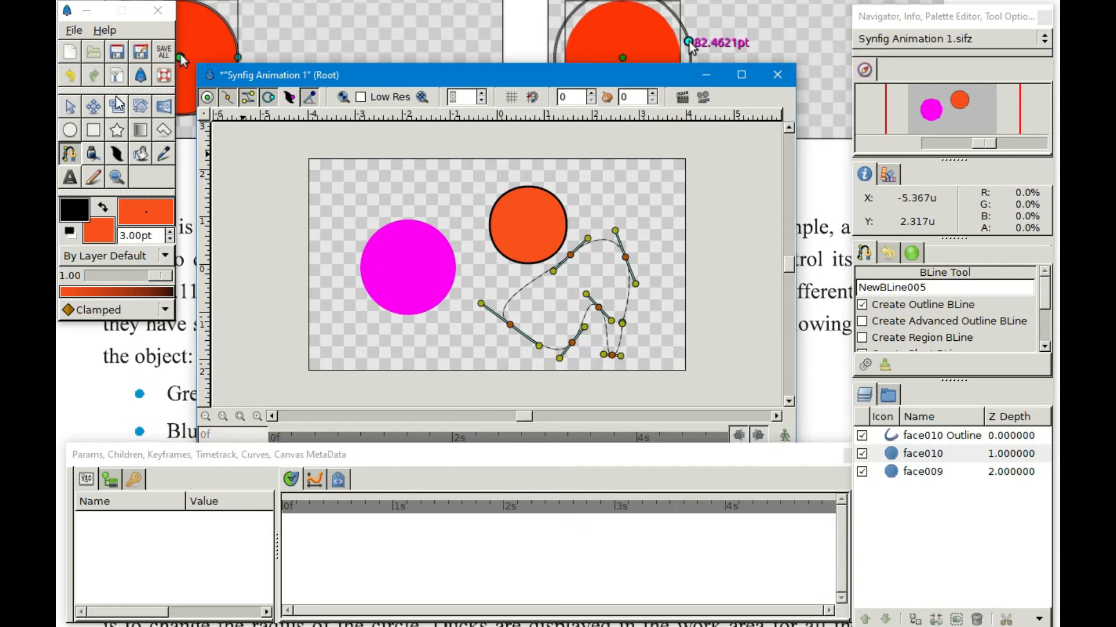
{"action": "left_click", "coordinate": [69, 107]}
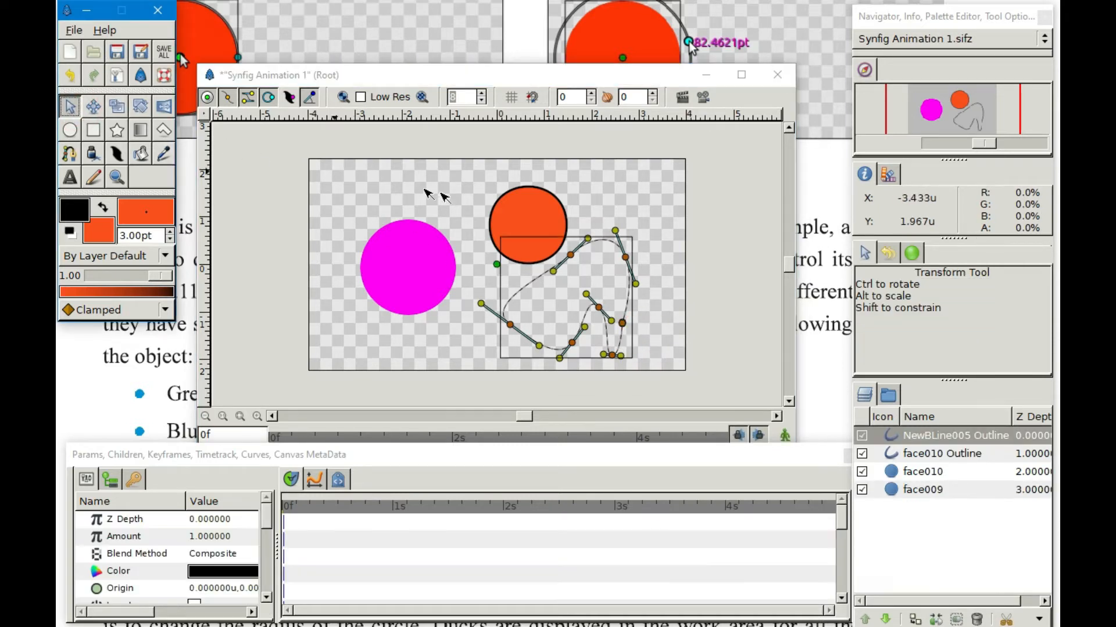
{"action": "left_click", "coordinate": [646, 226]}
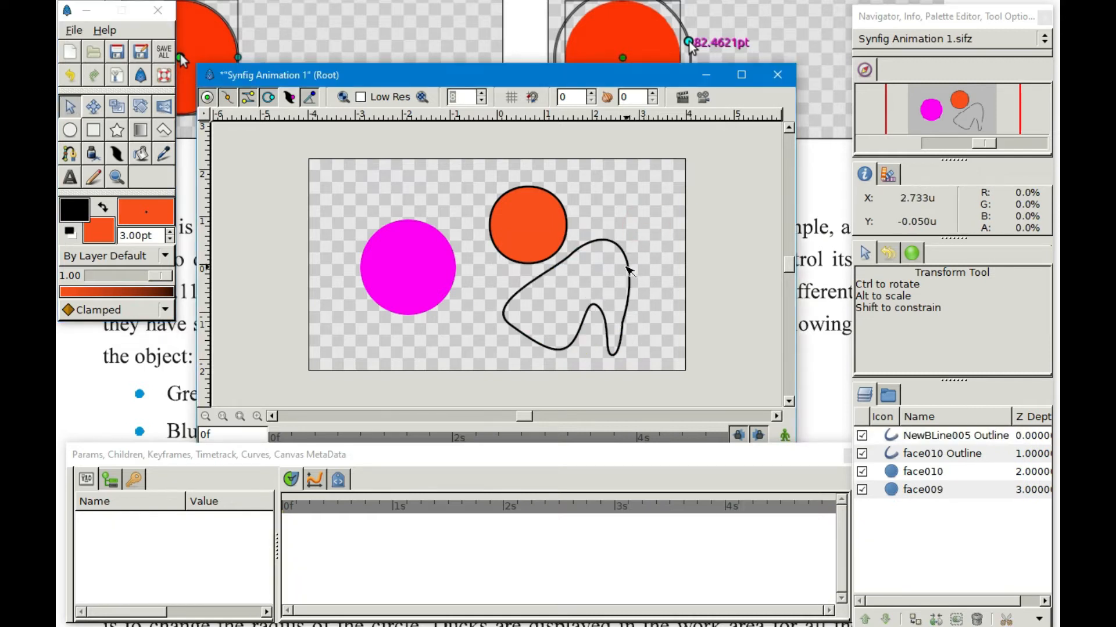
Select the curved outline and reshape it by lengthening the upper-right vertex's tangent and moving that vertex up and left.
{"action": "left_click", "coordinate": [630, 269]}
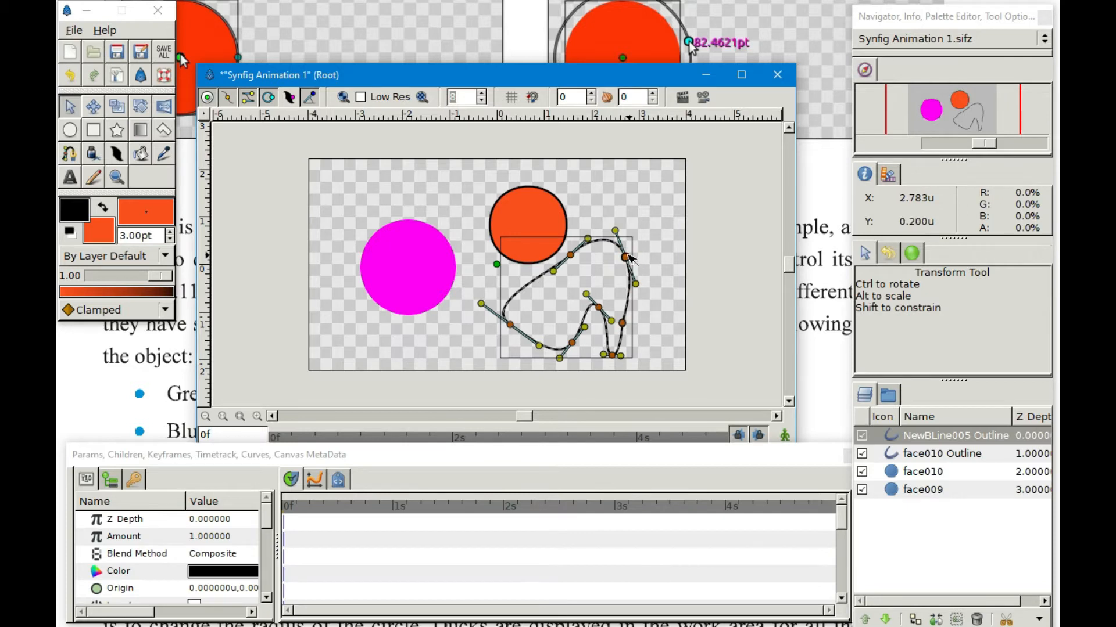
{"action": "left_click_drag", "start_coordinate": [630, 260], "coordinate": [611, 304]}
{"action": "left_click", "coordinate": [618, 224]}
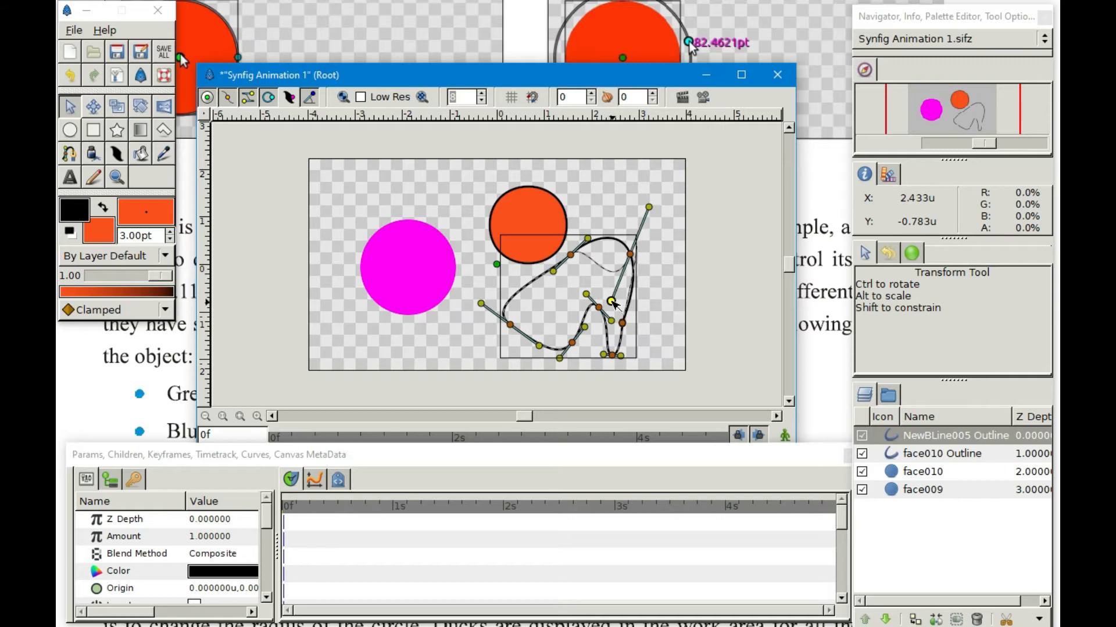
{"action": "left_click", "coordinate": [630, 257]}
{"action": "left_click_drag", "start_coordinate": [632, 259], "coordinate": [612, 239]}
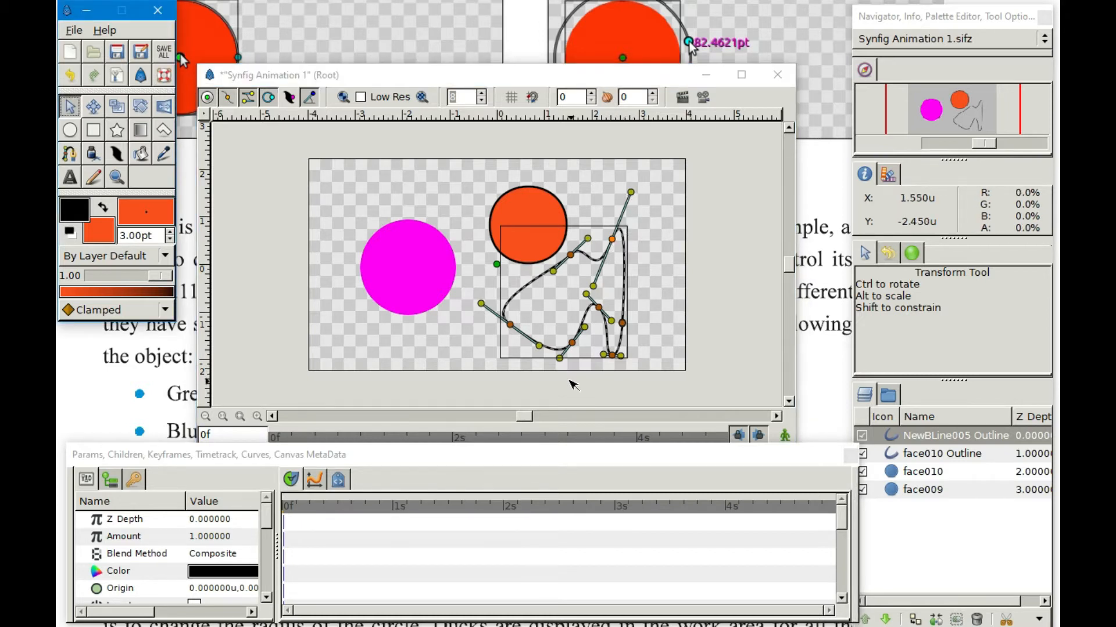
Switch to the PDF chapter in Adobe Reader to review the duck color meanings and return to Synfig Studio.
{"action": "key", "text": "alt+Tab"}
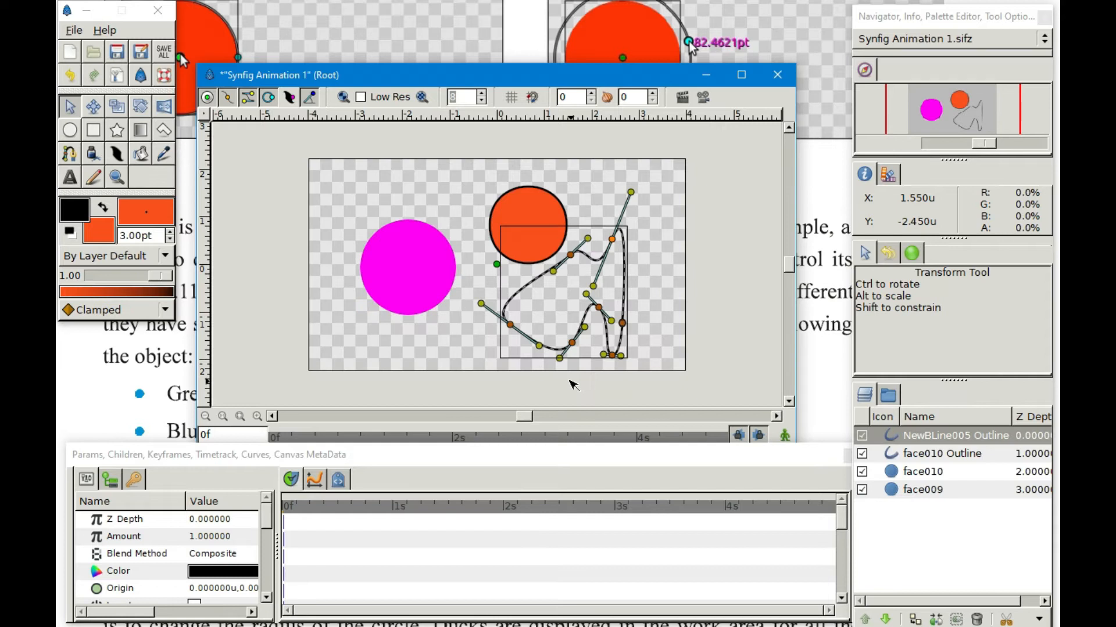
{"action": "key", "text": "alt+Tab"}
{"action": "key", "text": "Tab"}
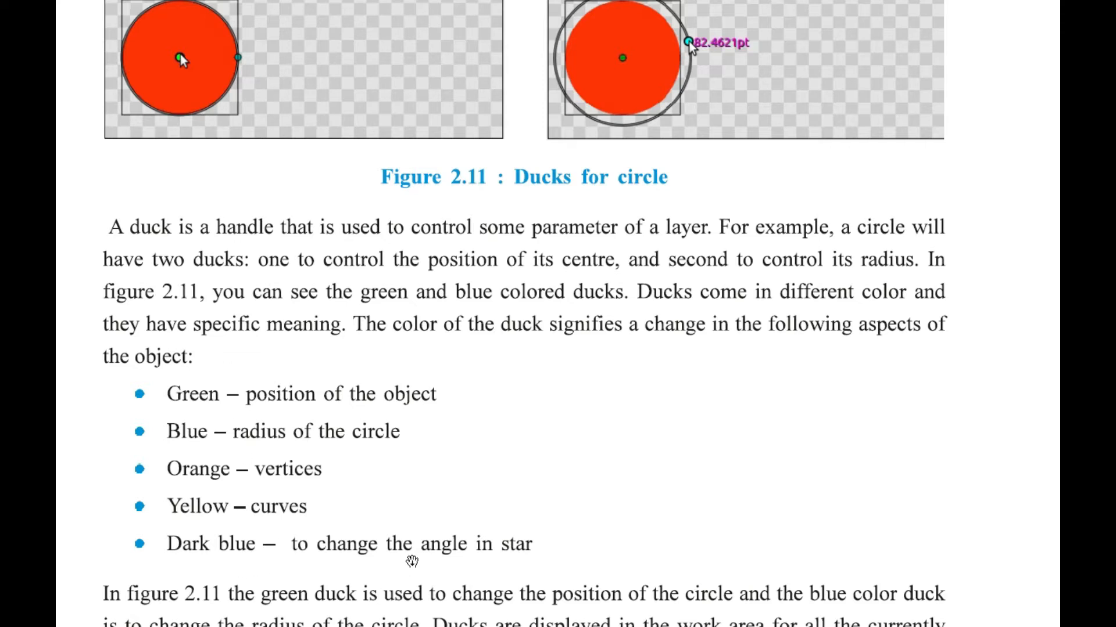
{"action": "key", "text": "alt+Tab"}
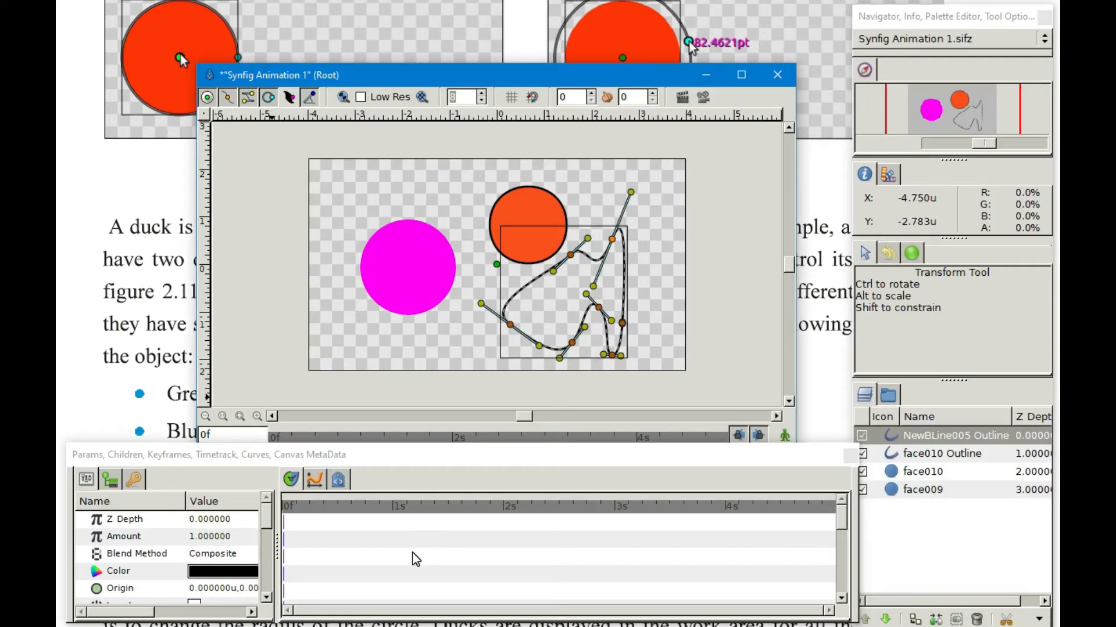
{"action": "key", "text": "alt+Tab"}
{"action": "key", "text": "alt+Tab"}
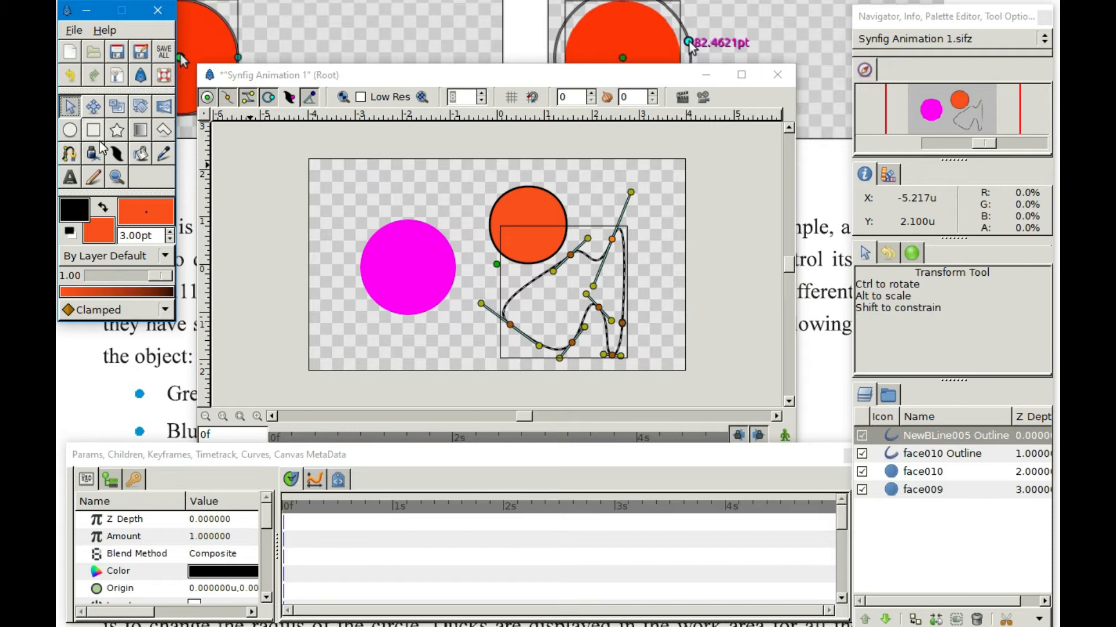
Draw an orange star in the canvas's upper-left corner with the Star tool and activate the Transform tool.
{"action": "left_click", "coordinate": [116, 134]}
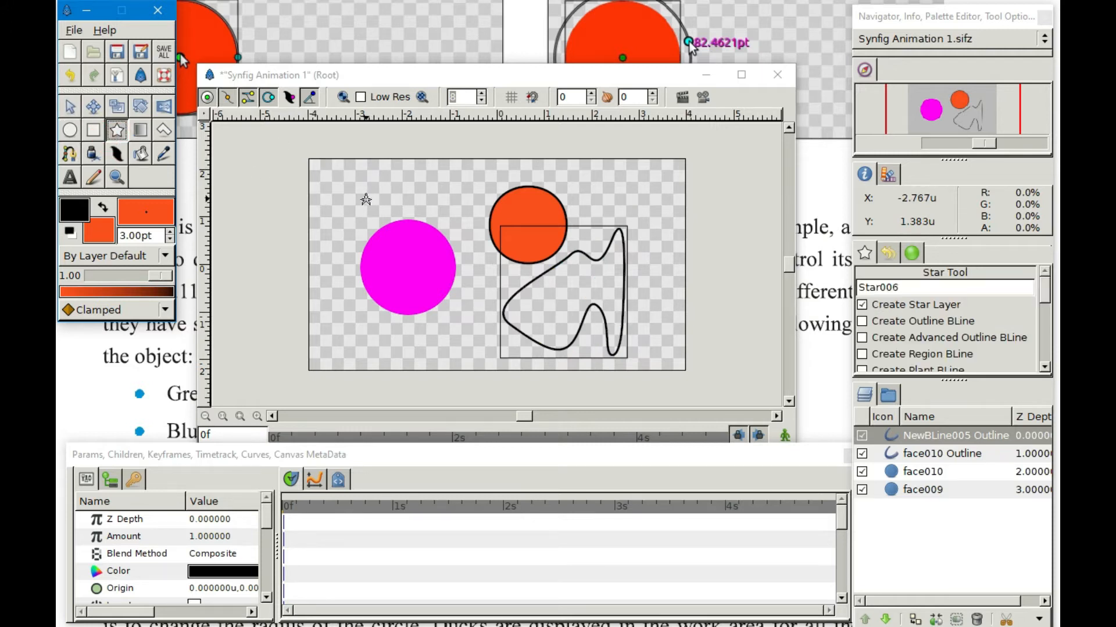
{"action": "left_click_drag", "start_coordinate": [349, 195], "coordinate": [383, 220]}
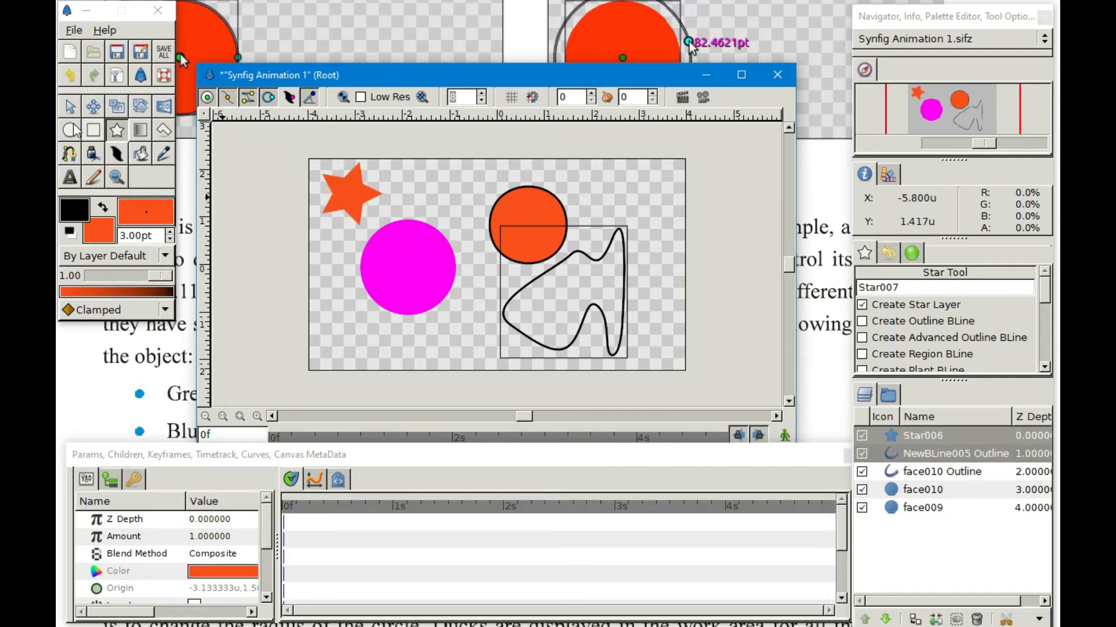
{"action": "left_click", "coordinate": [69, 106]}
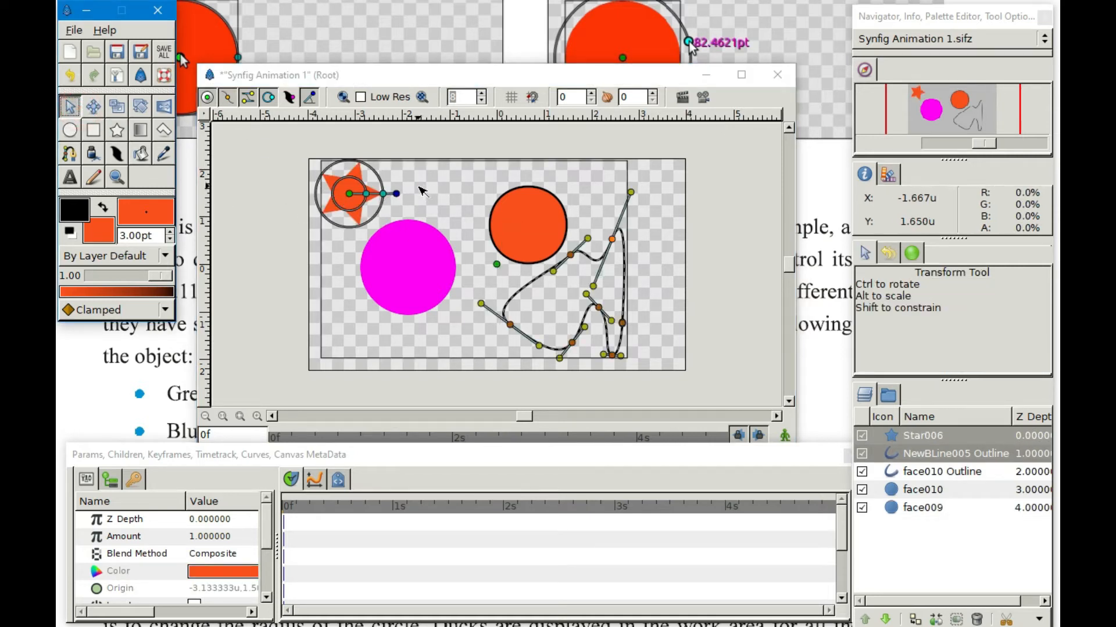
Select only the star and rotate it with its dark blue angle duck so that the duck points almost straight up.
{"action": "left_click", "coordinate": [424, 181]}
{"action": "left_click", "coordinate": [344, 198]}
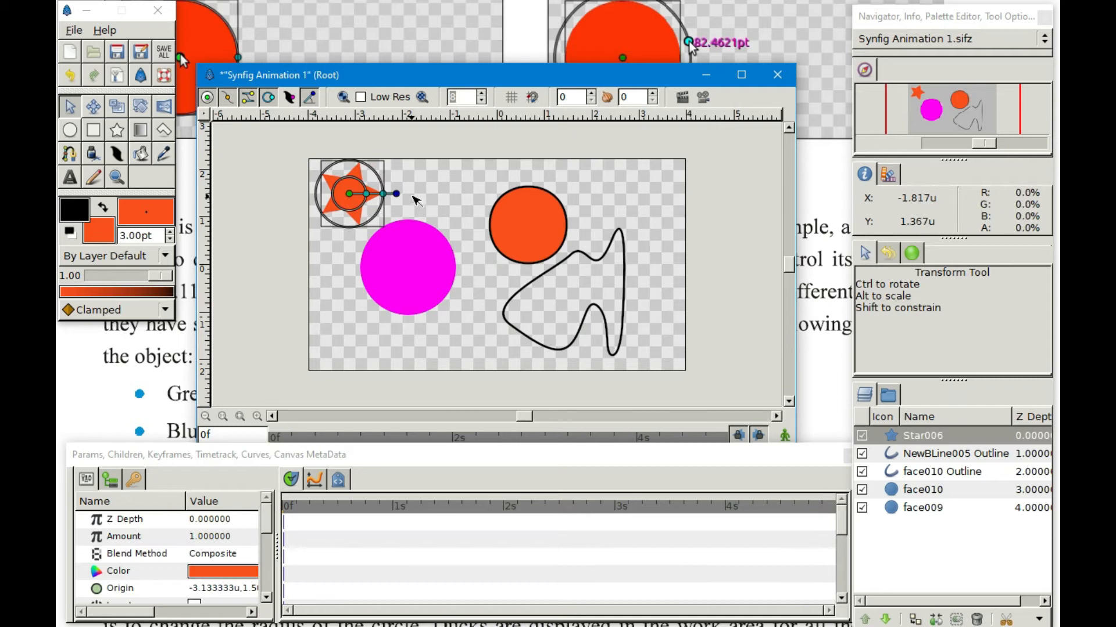
{"action": "left_click_drag", "start_coordinate": [398, 195], "coordinate": [341, 146]}
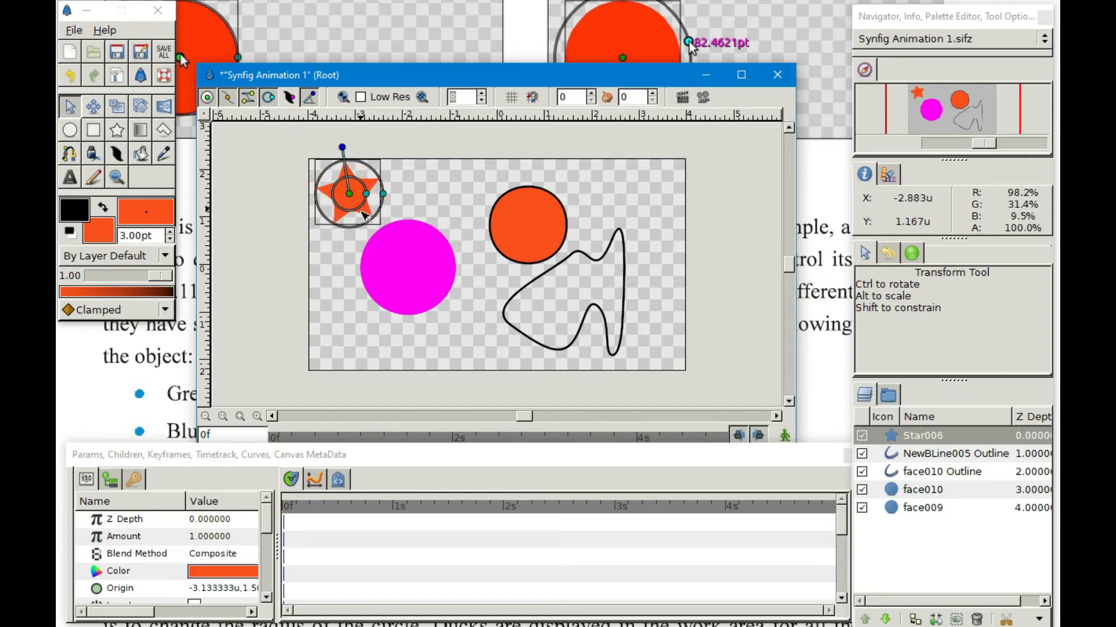
Switch to the PDF chapter in Adobe Reader and read the Rectangle Tool section with its example figure.
{"action": "key", "text": "alt+Tab"}
{"action": "key", "text": "alt+Tab"}
{"action": "scroll", "coordinate": [512, 426], "scroll_direction": "down", "scroll_amount": 3}
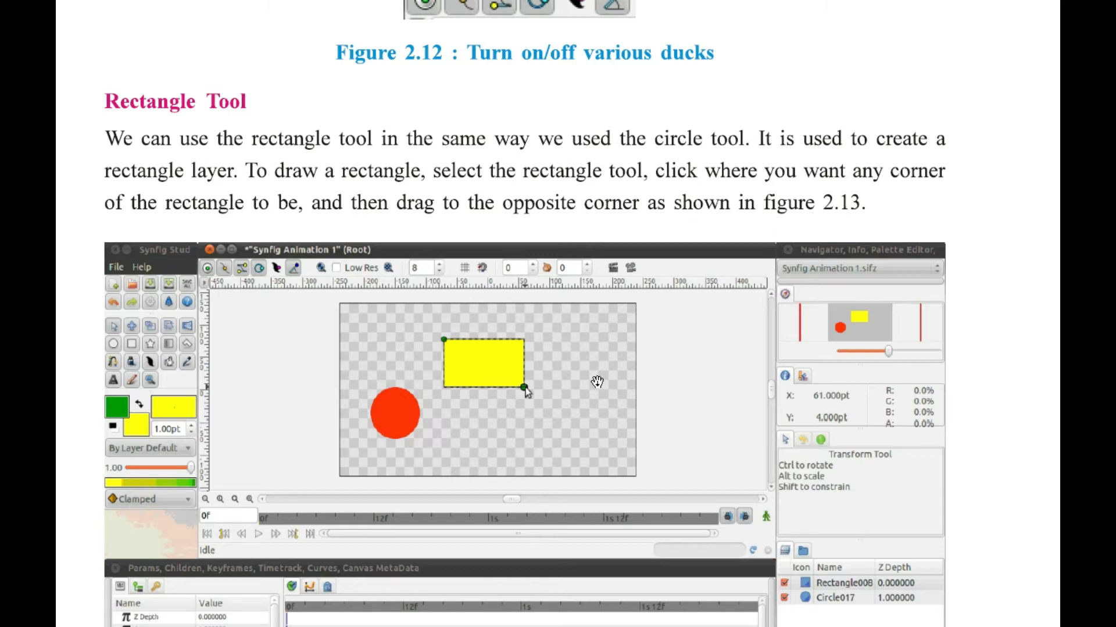
{"action": "scroll", "coordinate": [546, 349], "scroll_direction": "down", "scroll_amount": 3}
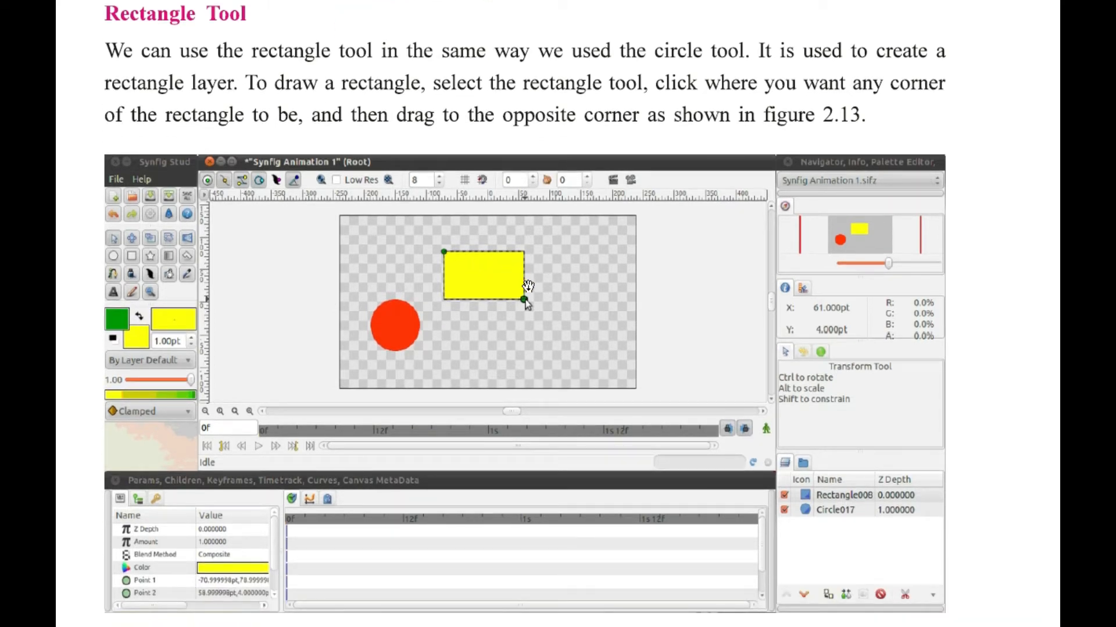
Switch back to Synfig Studio and delete the star, both outlines and the orange circle, keeping only the magenta circle layer.
{"action": "key", "text": "alt+Tab"}
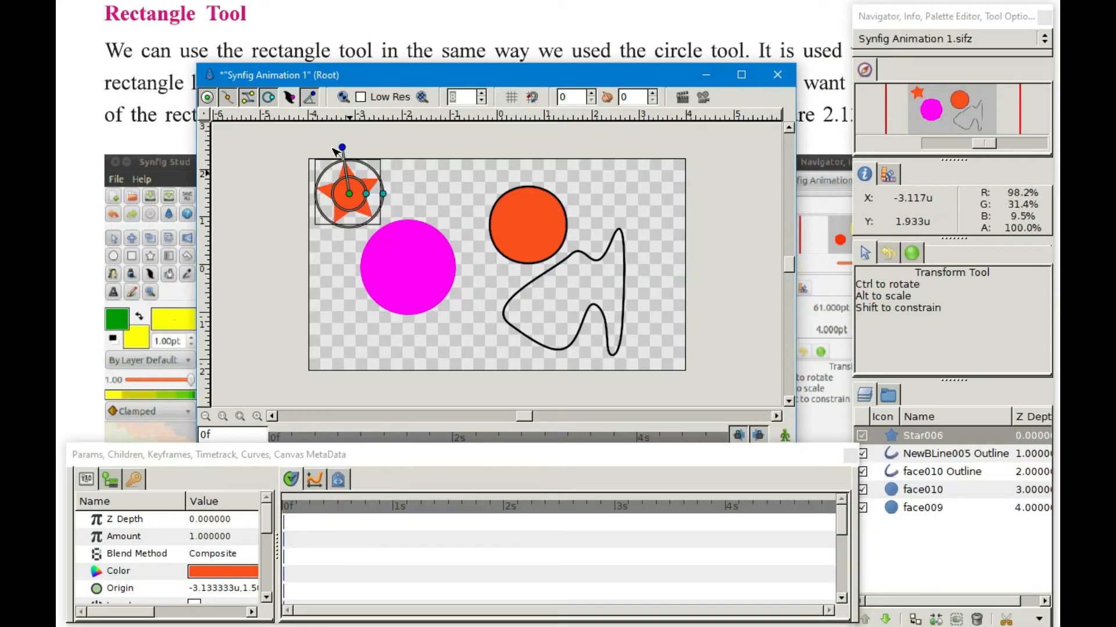
{"action": "key", "text": "alt+Tab"}
{"action": "key", "text": "Tab"}
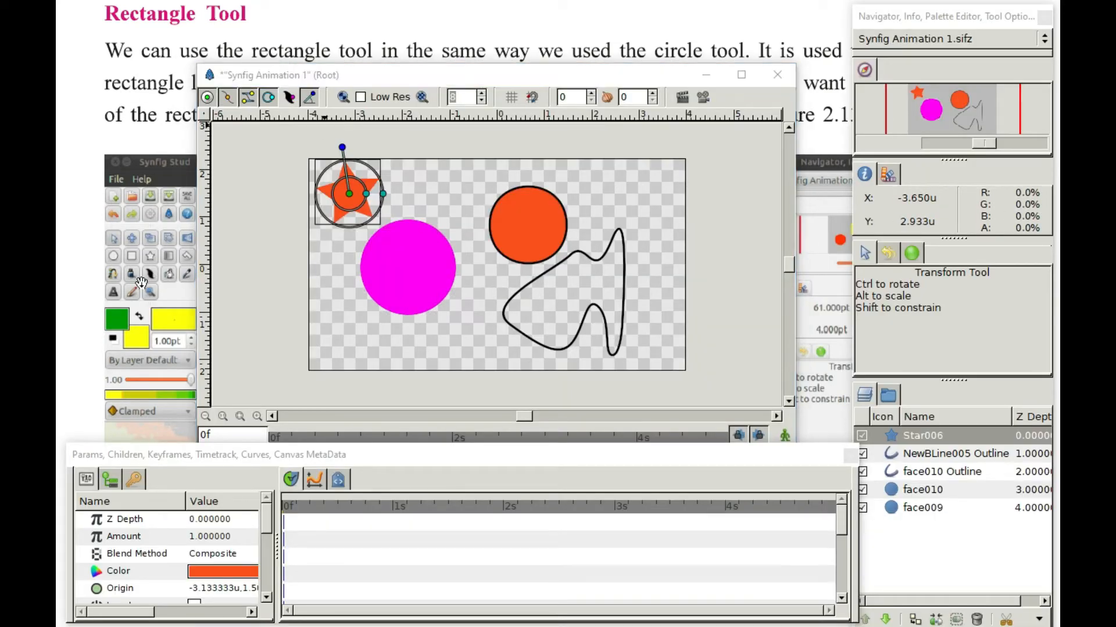
{"action": "left_click", "coordinate": [953, 553]}
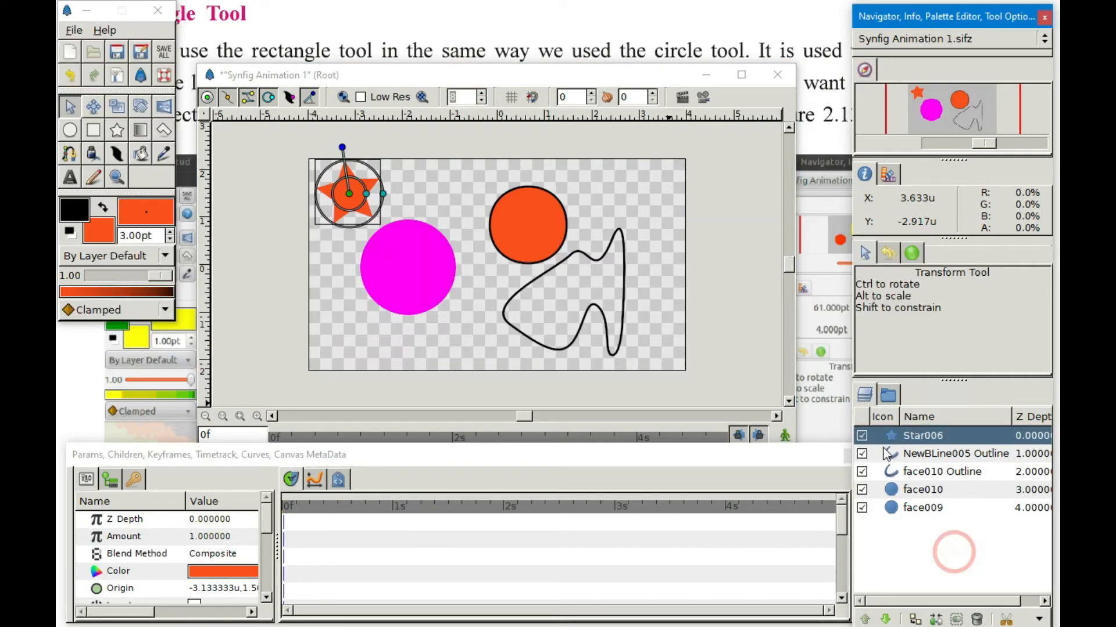
{"action": "left_click", "coordinate": [893, 492]}
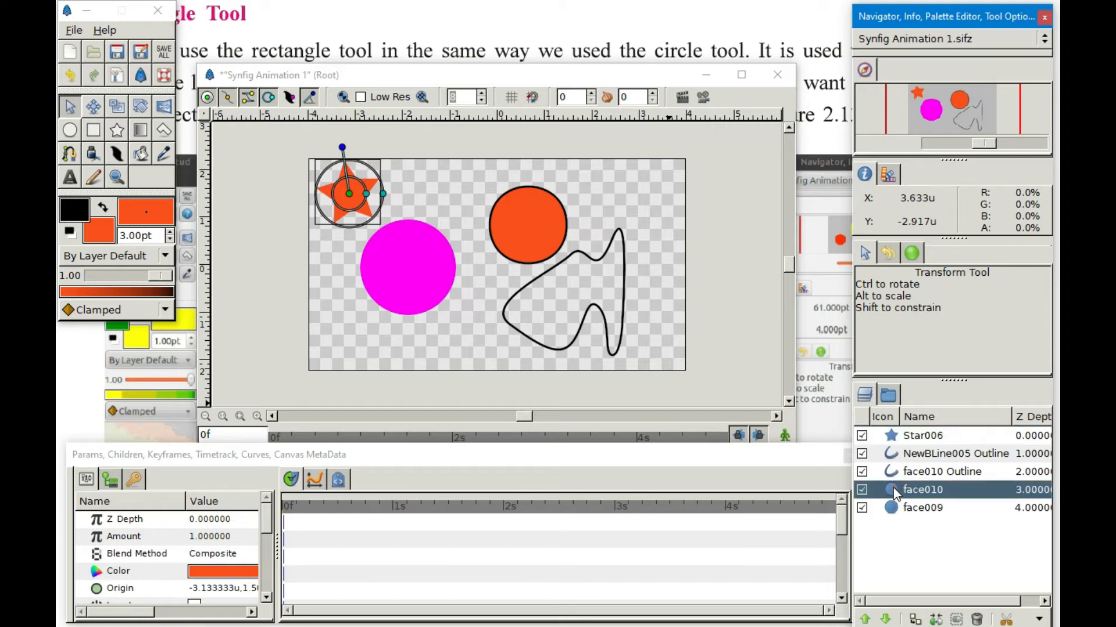
{"action": "left_click", "coordinate": [897, 449], "text": "shift"}
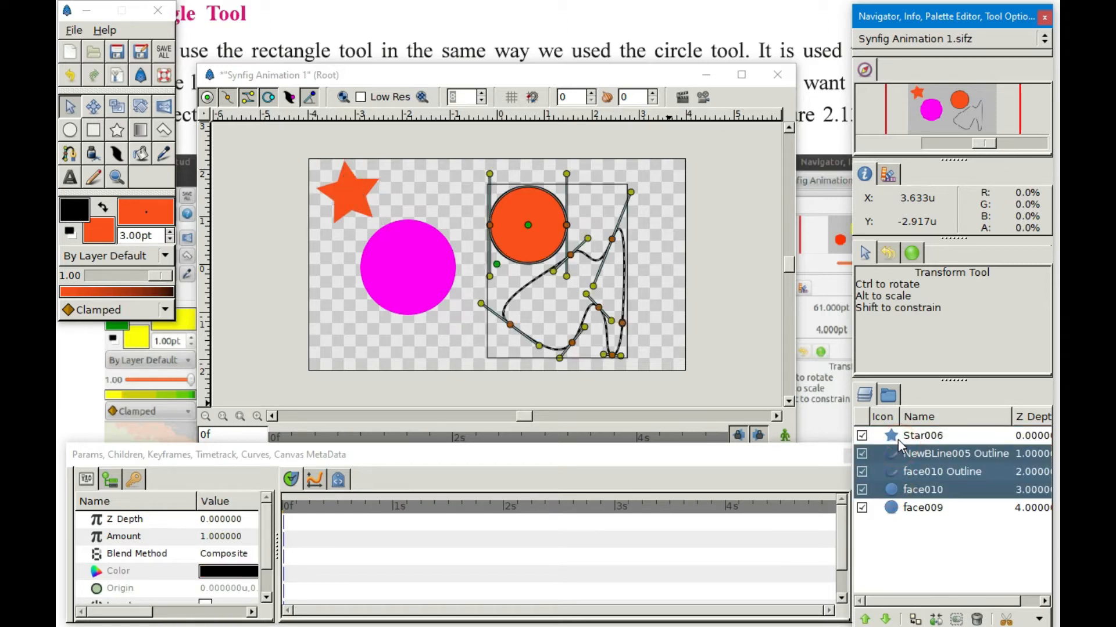
{"action": "left_click", "coordinate": [898, 437], "text": "shift"}
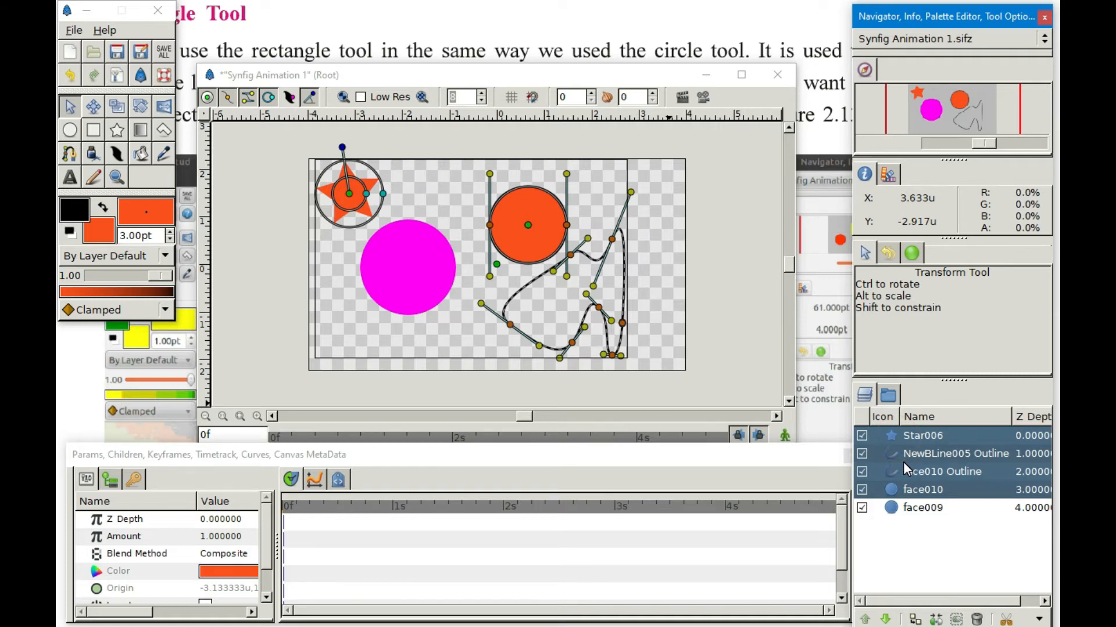
{"action": "right_click", "coordinate": [940, 464]}
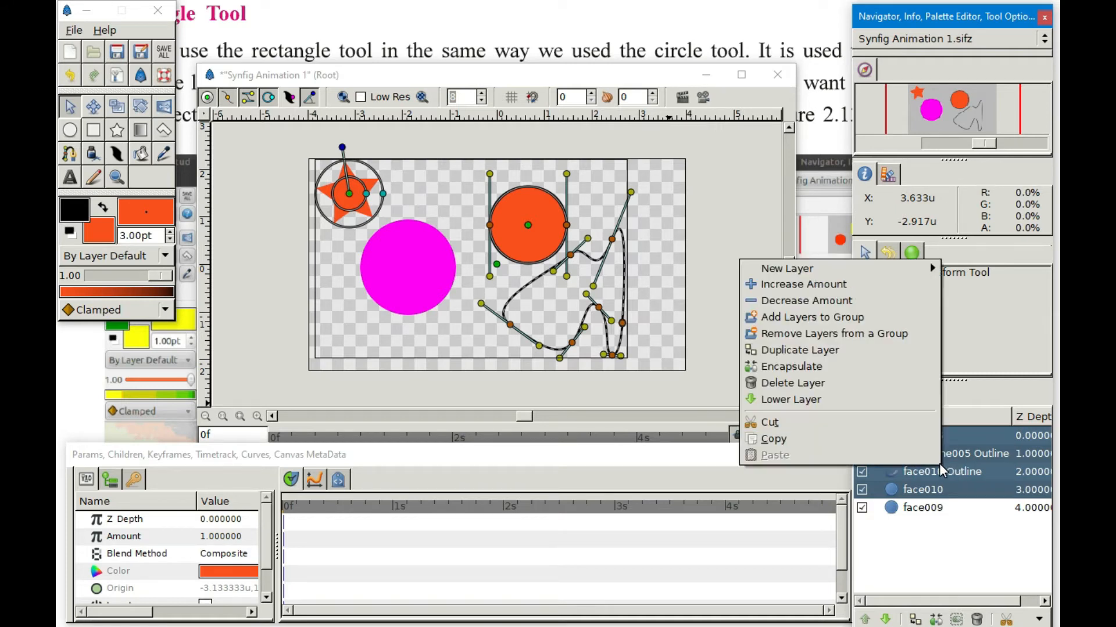
{"action": "left_click", "coordinate": [787, 383]}
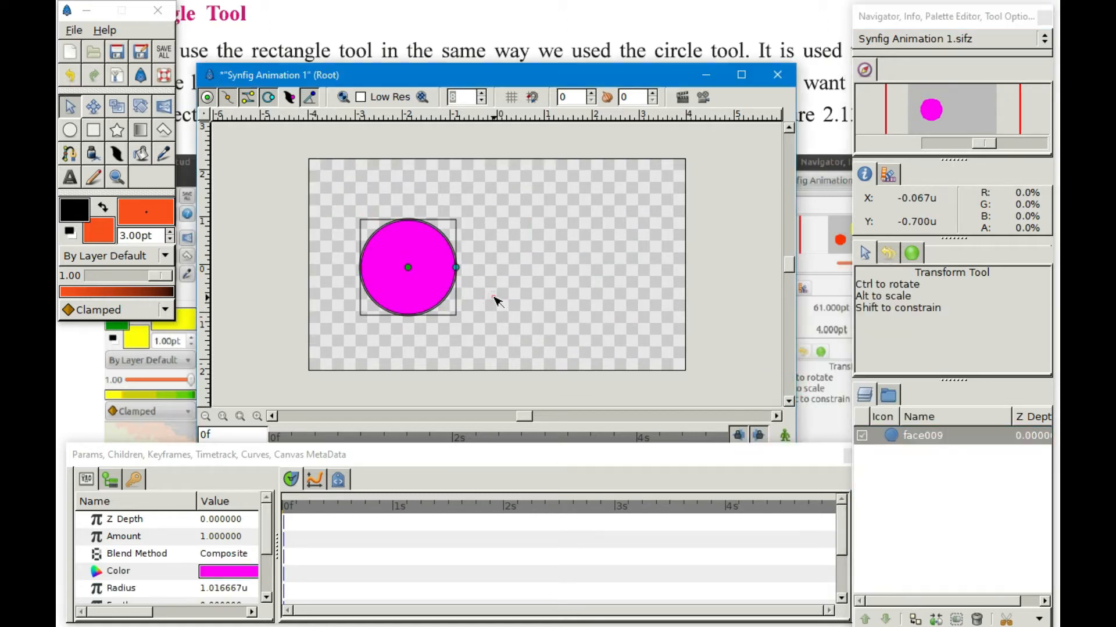
Shrink the magenta circle to a radius of about 0.73 units and shift it towards the canvas's left side.
{"action": "left_click", "coordinate": [459, 283]}
{"action": "left_click", "coordinate": [451, 281]}
{"action": "left_click_drag", "start_coordinate": [456, 268], "coordinate": [373, 258]}
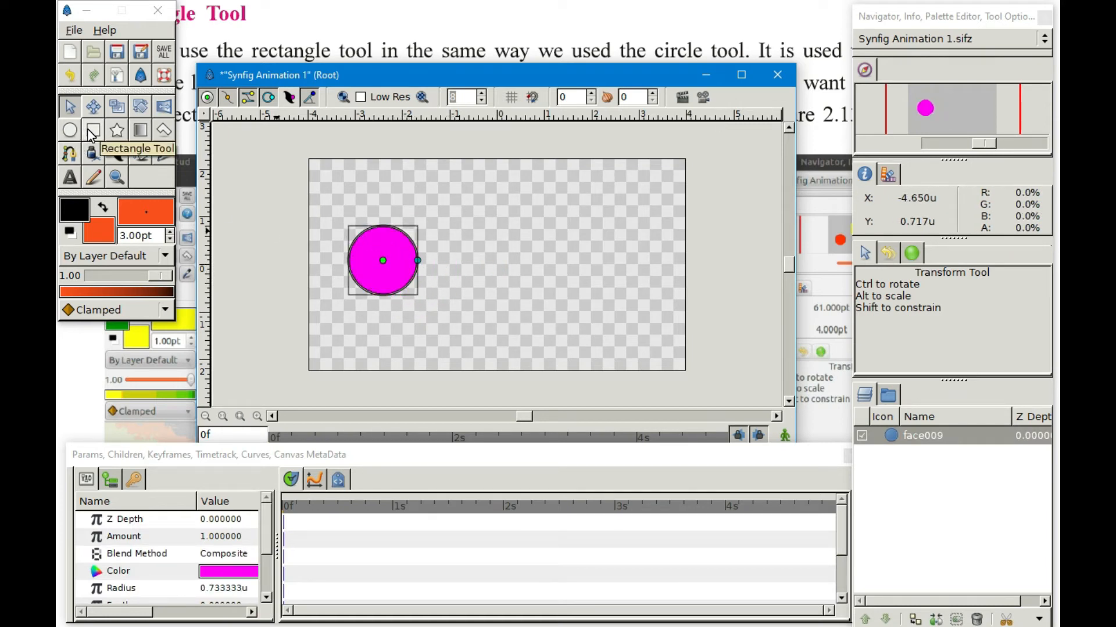
Draw an orange rectangle about 2.5 units wide to the right of the circle with the Rectangle tool.
{"action": "left_click", "coordinate": [93, 131]}
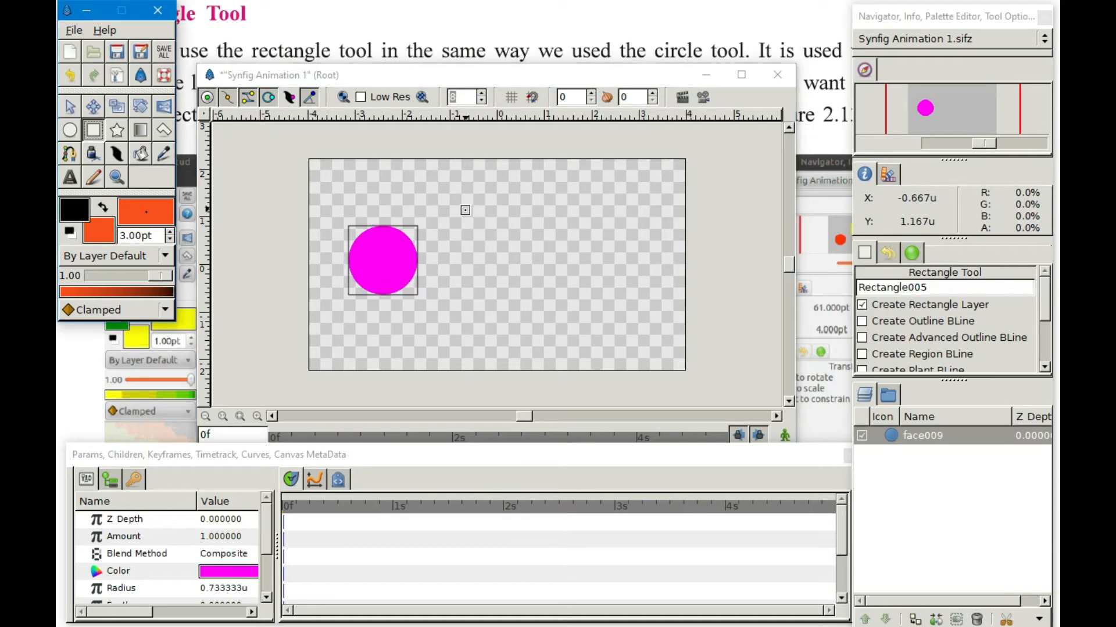
{"action": "left_click_drag", "start_coordinate": [465, 214], "coordinate": [580, 278]}
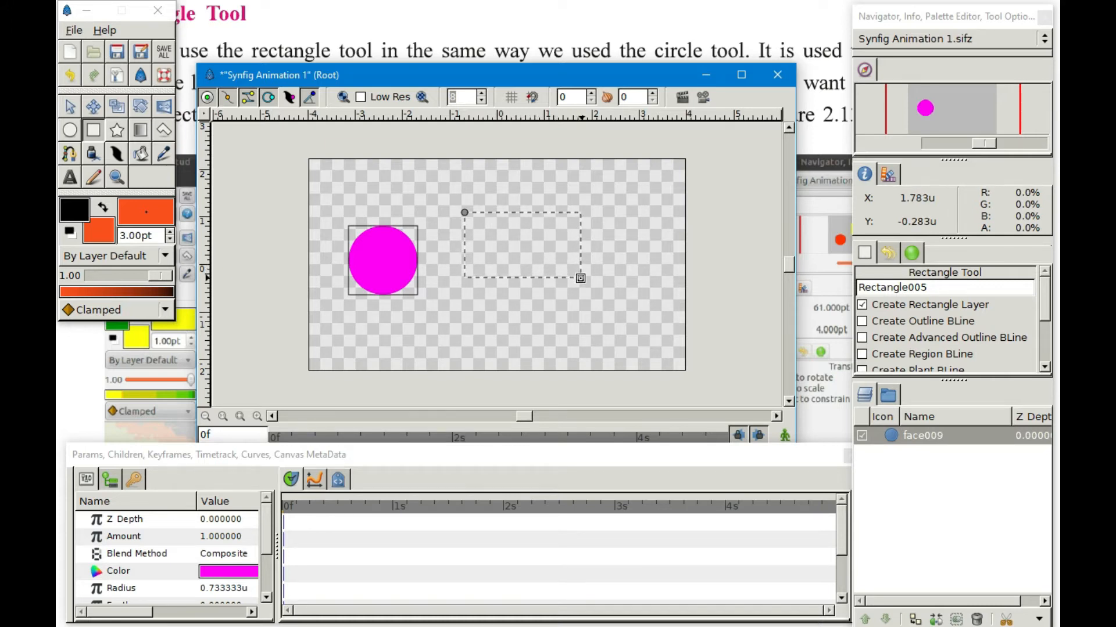
{"action": "left_click_drag", "start_coordinate": [581, 278], "coordinate": [581, 279]}
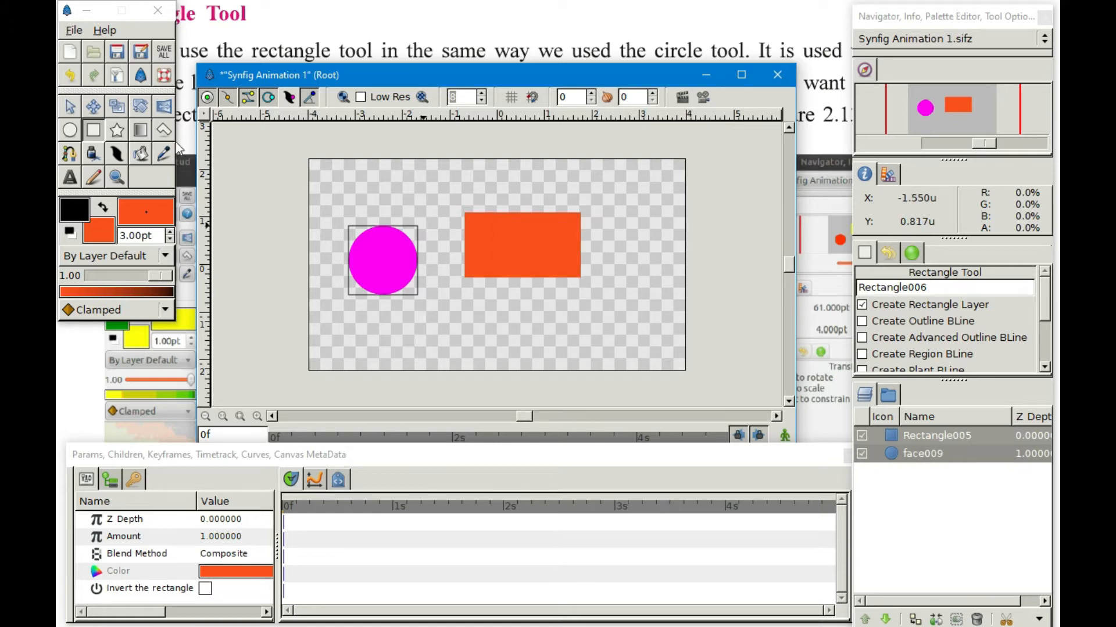
Activate the Transform tool and select only the orange rectangle to show its own ducks and parameters.
{"action": "left_click", "coordinate": [70, 107]}
{"action": "left_click", "coordinate": [562, 239]}
{"action": "left_click", "coordinate": [624, 233]}
{"action": "left_click", "coordinate": [526, 232]}
{"action": "left_click", "coordinate": [456, 203]}
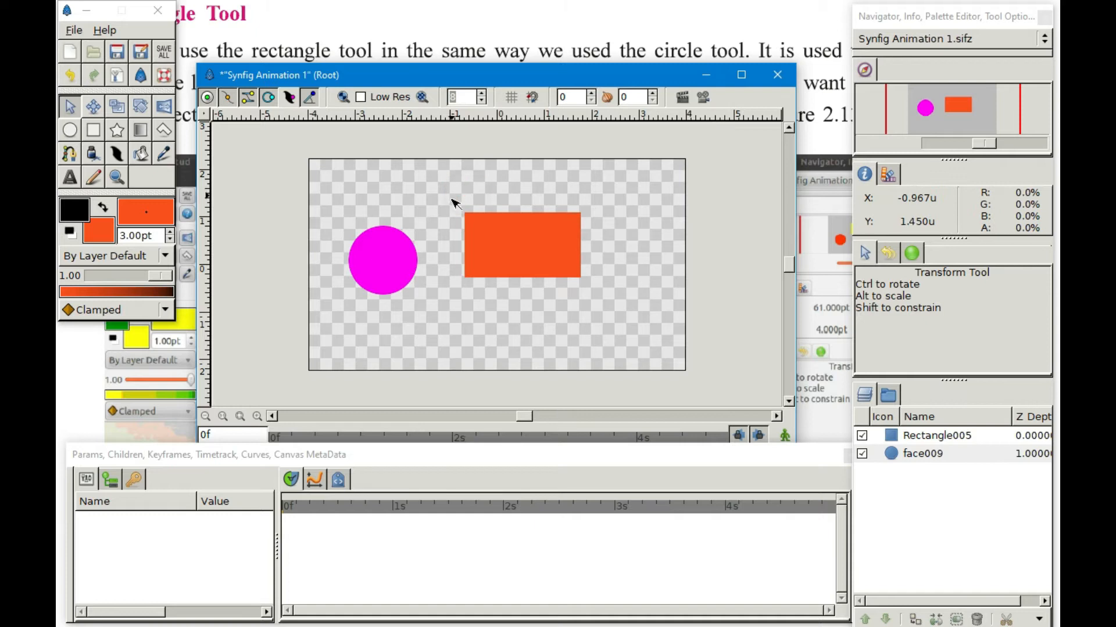
{"action": "left_click", "coordinate": [489, 243]}
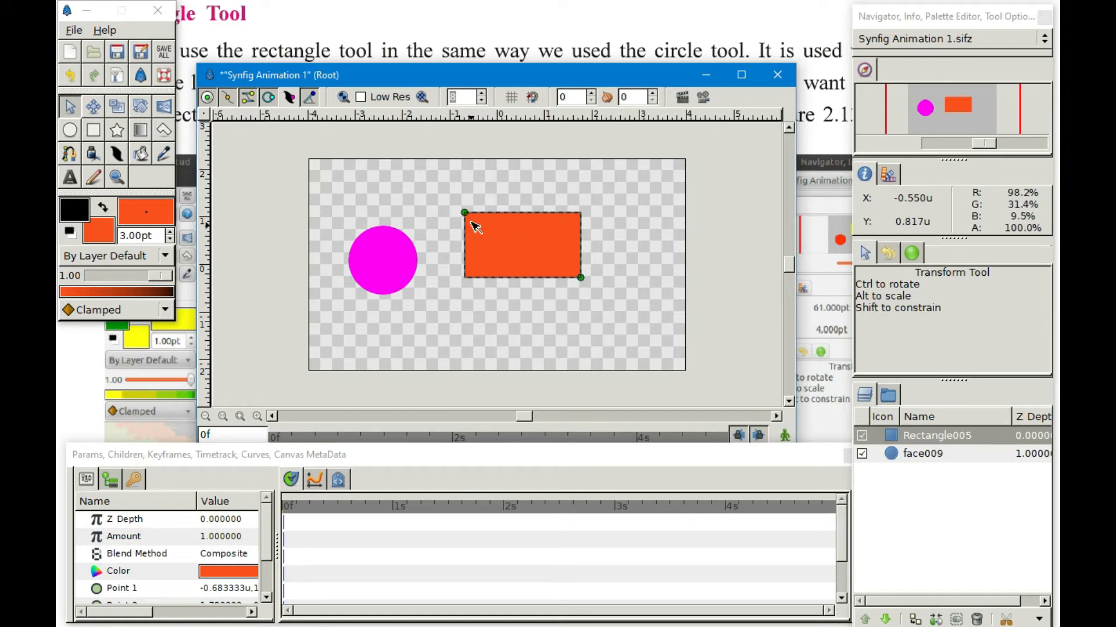
Reshape the rectangle with its two green corner ducks, extending its left side and lower edge so it is about 2.7 units wide.
{"action": "left_click_drag", "start_coordinate": [464, 212], "coordinate": [478, 202]}
{"action": "left_click_drag", "start_coordinate": [491, 203], "coordinate": [445, 226]}
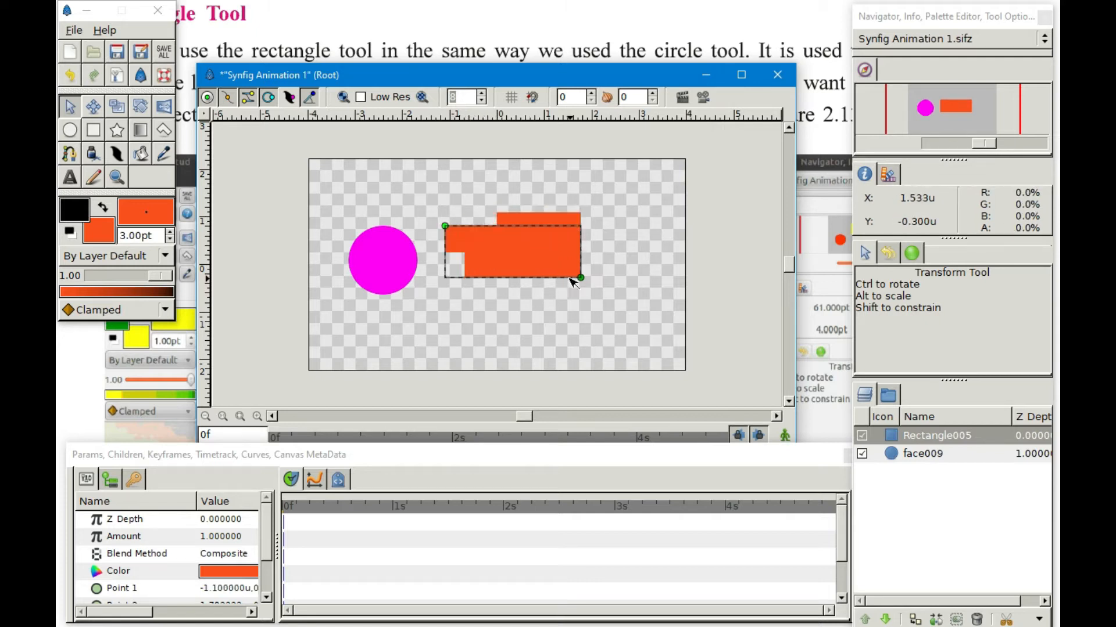
{"action": "left_click_drag", "start_coordinate": [580, 278], "coordinate": [571, 303]}
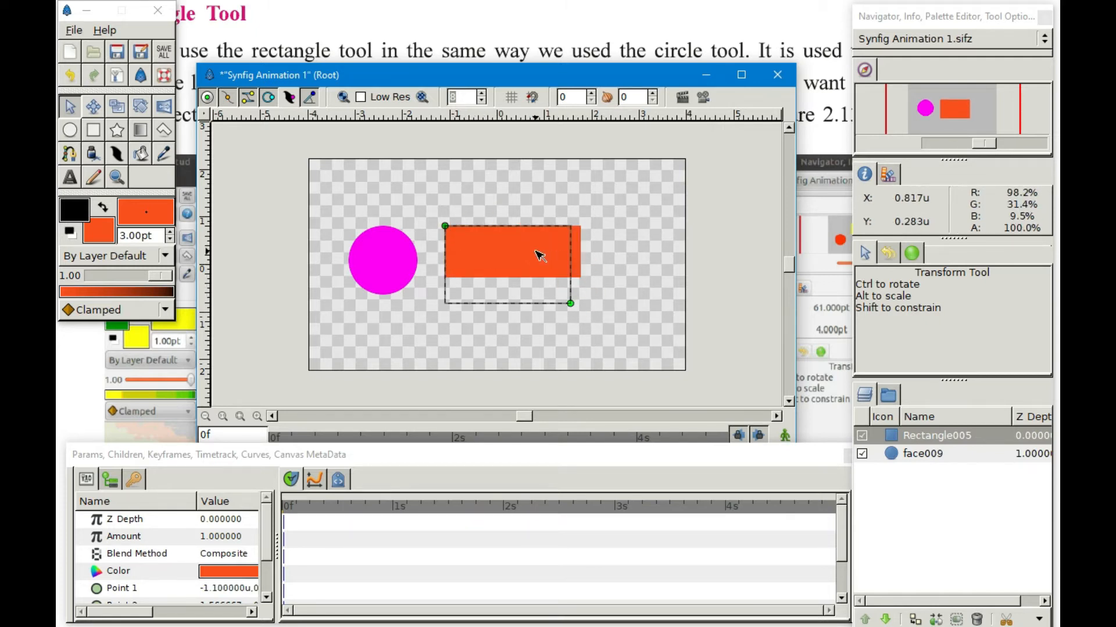
Select both corner ducks of the rectangle and move the whole shape into the canvas's upper-right corner.
{"action": "left_click", "coordinate": [641, 319]}
{"action": "left_click", "coordinate": [555, 298]}
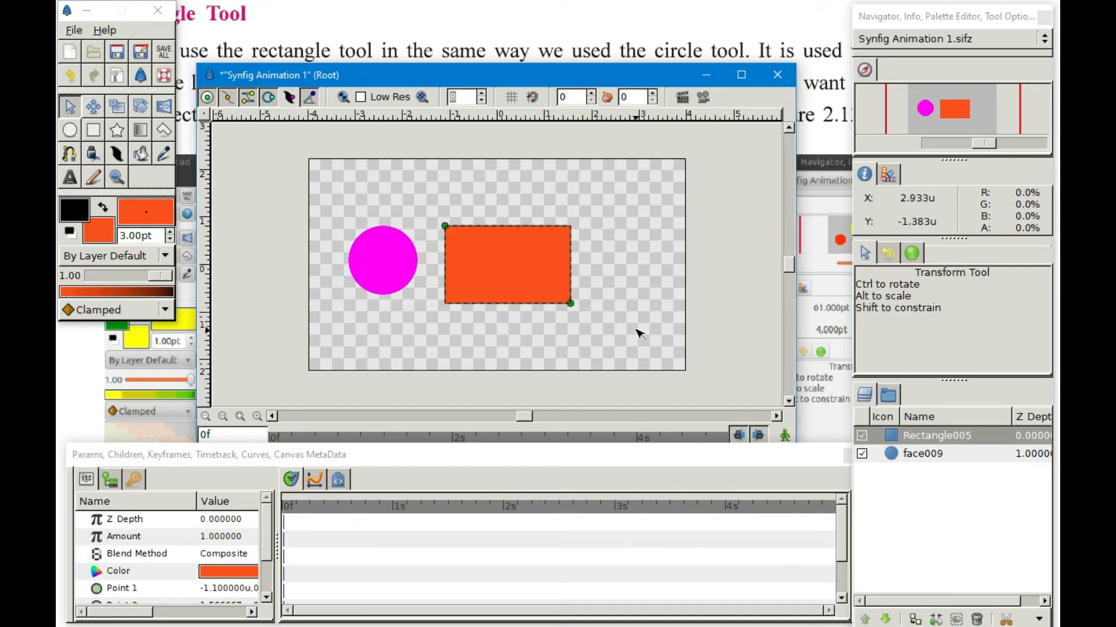
{"action": "left_click_drag", "start_coordinate": [644, 336], "coordinate": [433, 211]}
{"action": "left_click_drag", "start_coordinate": [575, 301], "coordinate": [664, 253]}
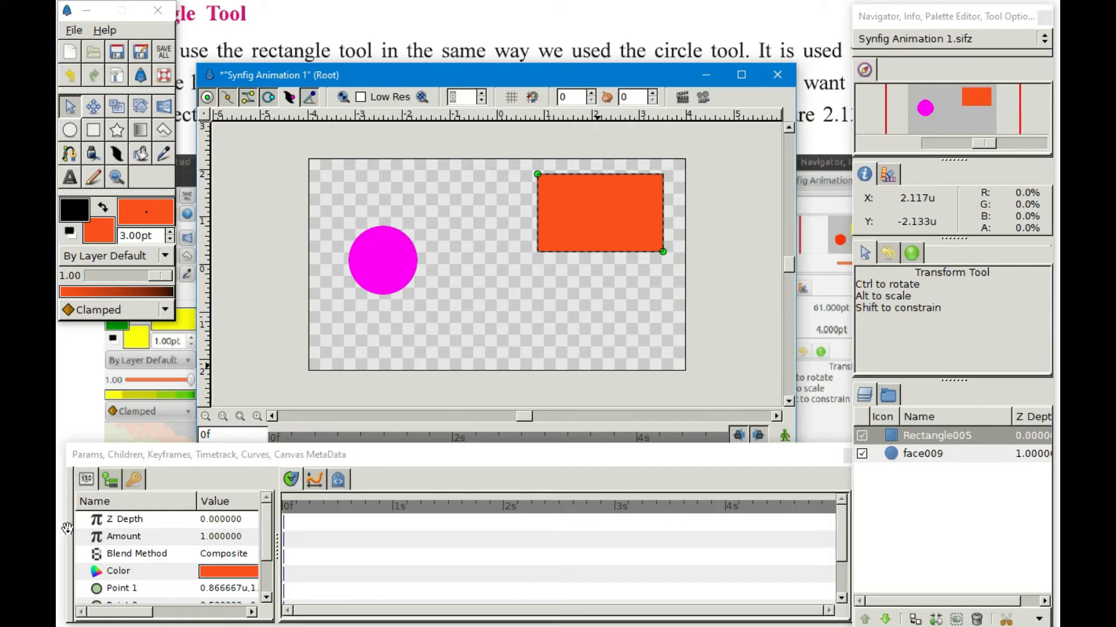
Move the magenta circle by its green position duck to just below the rectangle and bring it back to the left side.
{"action": "left_click", "coordinate": [392, 271]}
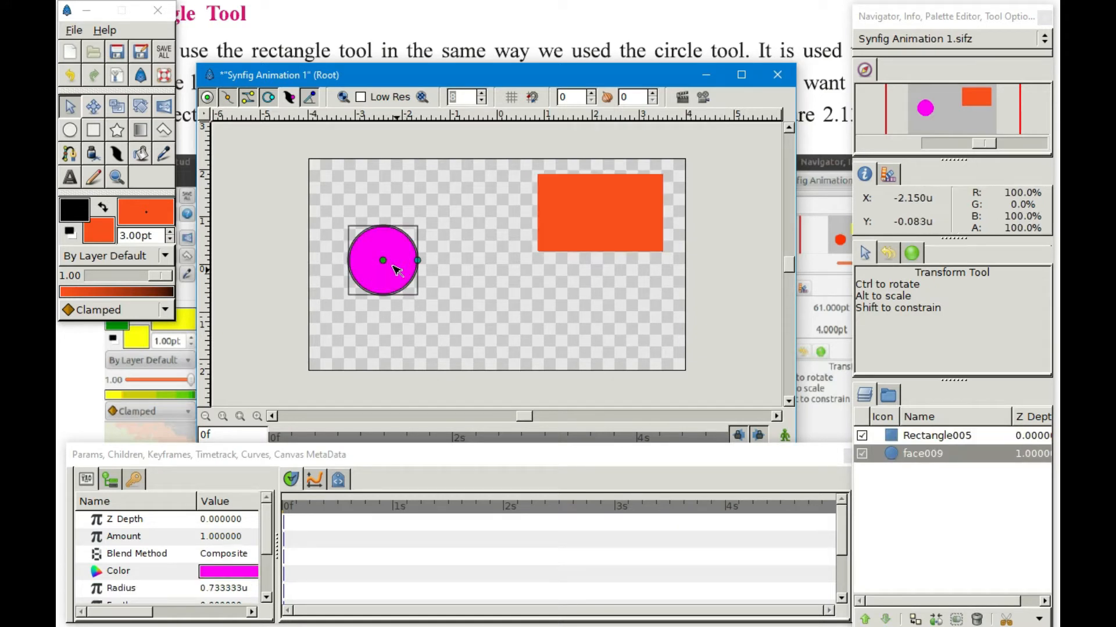
{"action": "mouse_move", "coordinate": [383, 261]}
{"action": "left_mouse_down"}
{"action": "mouse_move", "coordinate": [372, 228]}
{"action": "mouse_move", "coordinate": [374, 259]}
{"action": "left_mouse_up"}
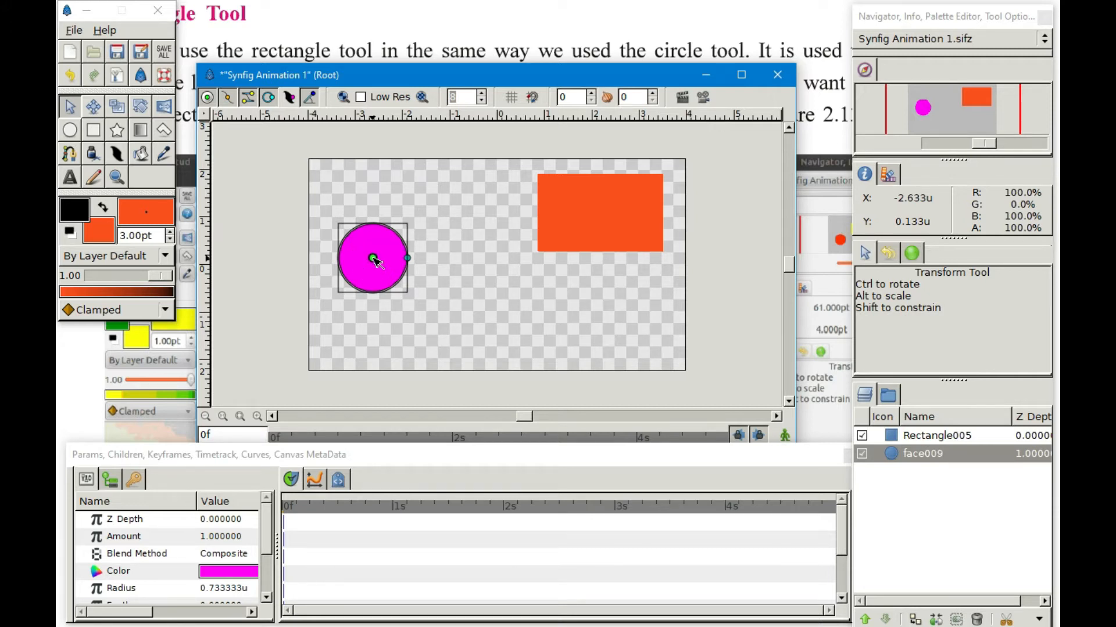
{"action": "left_click_drag", "start_coordinate": [376, 262], "coordinate": [653, 292]}
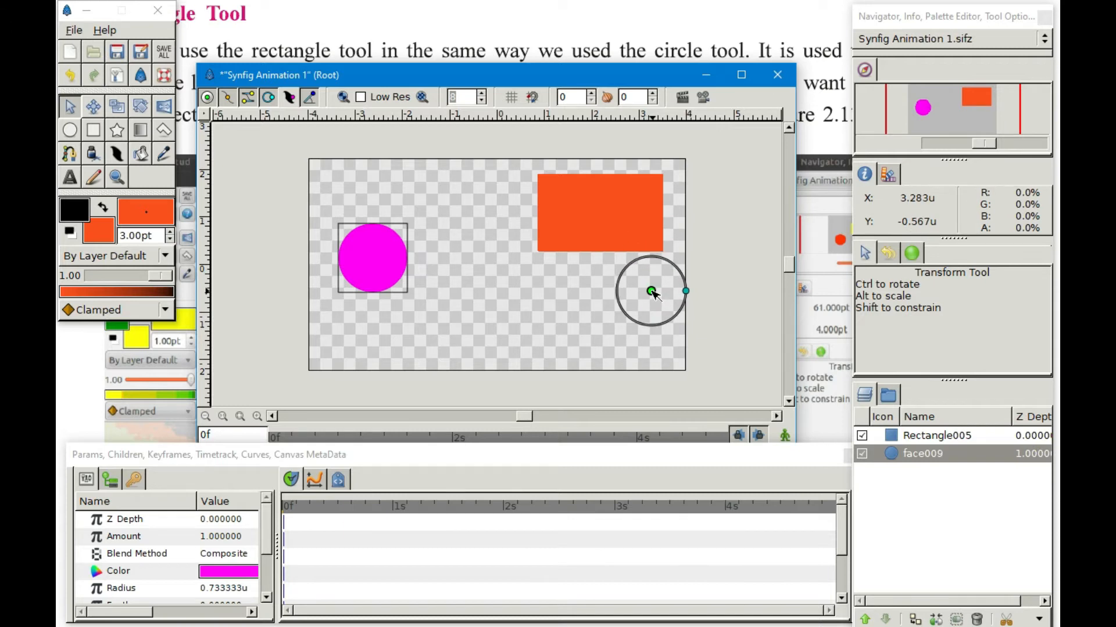
{"action": "left_click_drag", "start_coordinate": [652, 292], "coordinate": [652, 291]}
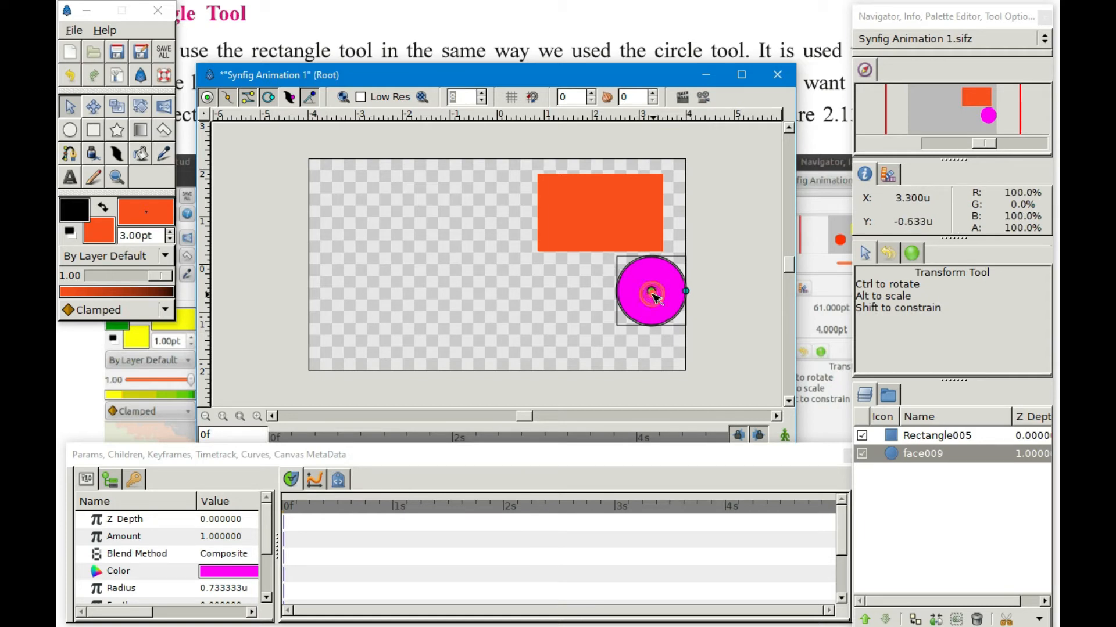
{"action": "left_click_drag", "start_coordinate": [651, 291], "coordinate": [373, 258]}
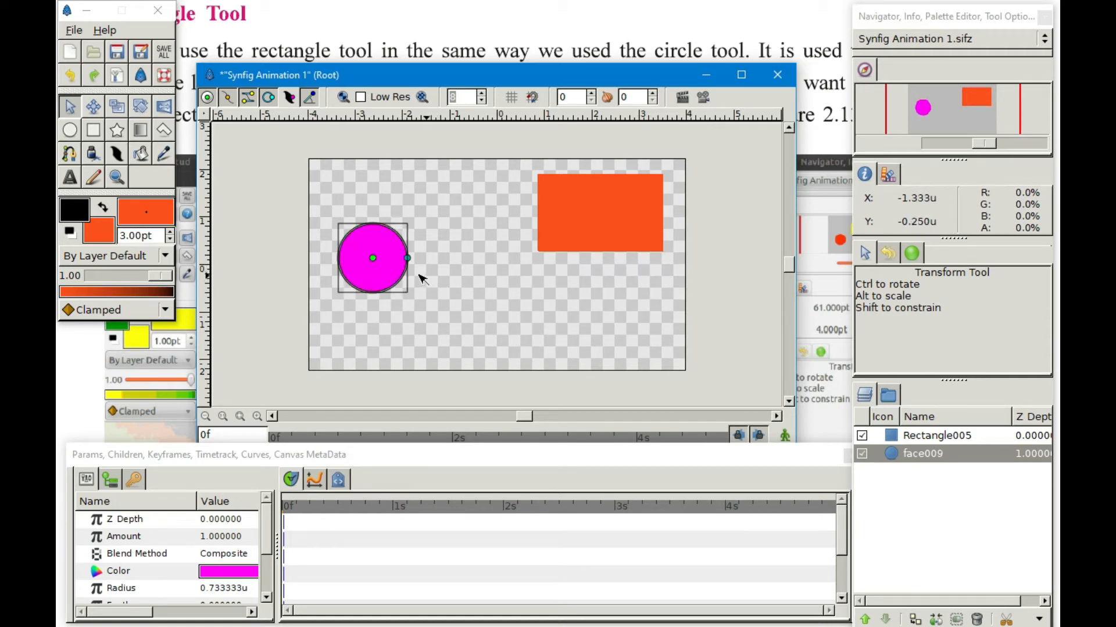
Move the magenta circle so it sits partly behind the rectangle's lower-right corner, and select the rectangle.
{"action": "left_click", "coordinate": [436, 285]}
{"action": "left_click", "coordinate": [383, 273]}
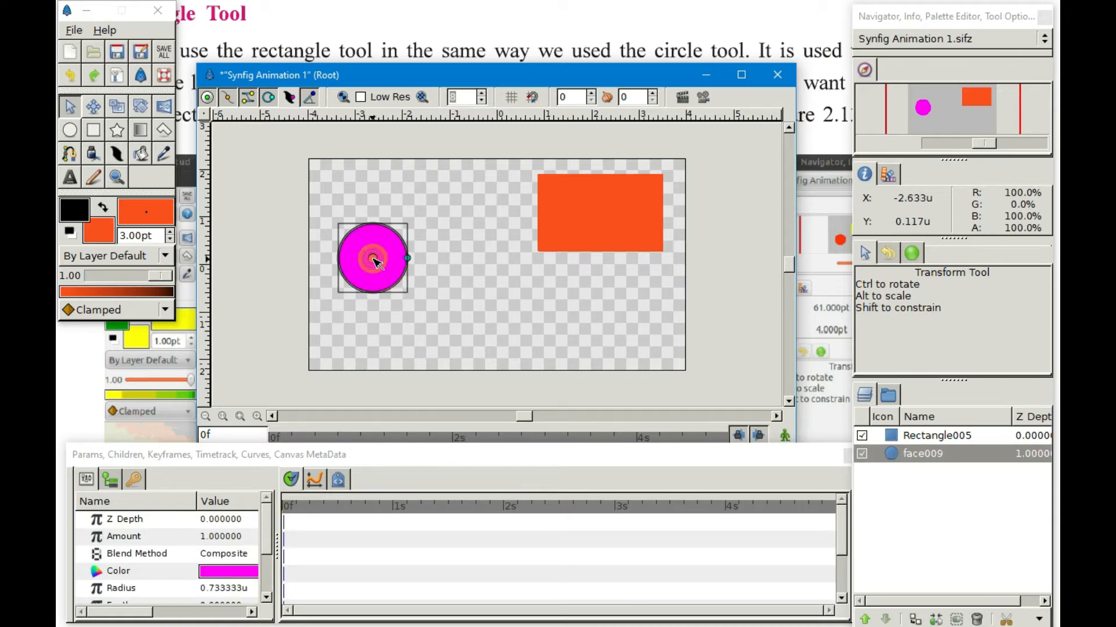
{"action": "left_click_drag", "start_coordinate": [375, 260], "coordinate": [636, 285]}
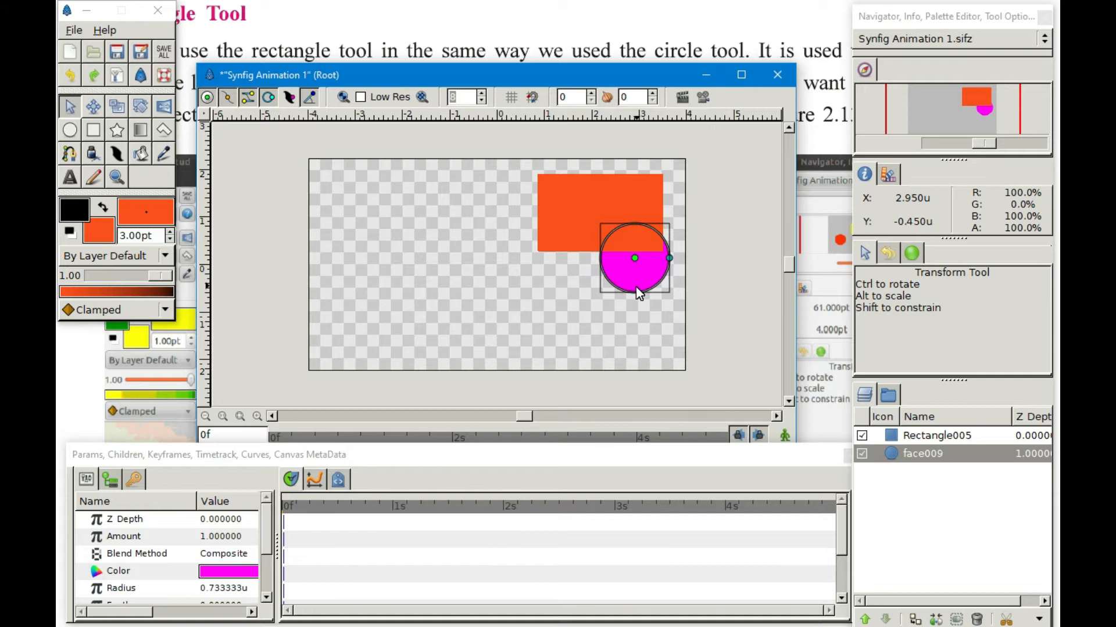
{"action": "left_click", "coordinate": [570, 210]}
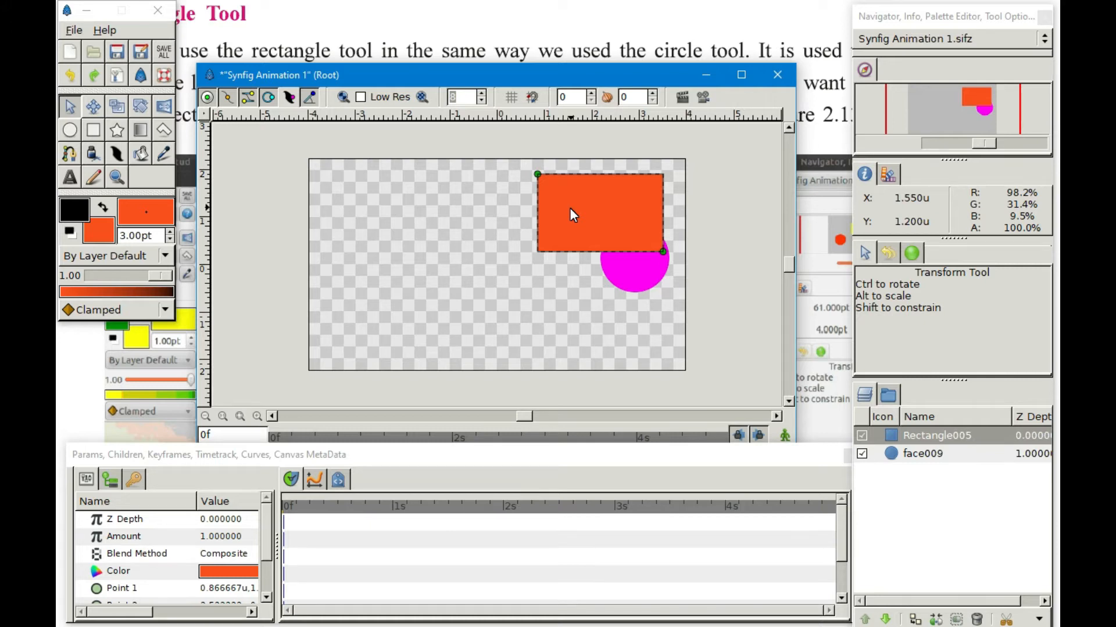
Switch to the PDF chapter in Adobe Reader and read the text below Figure 2.13 on the Rectangle tool.
{"action": "key", "text": "alt+Tab"}
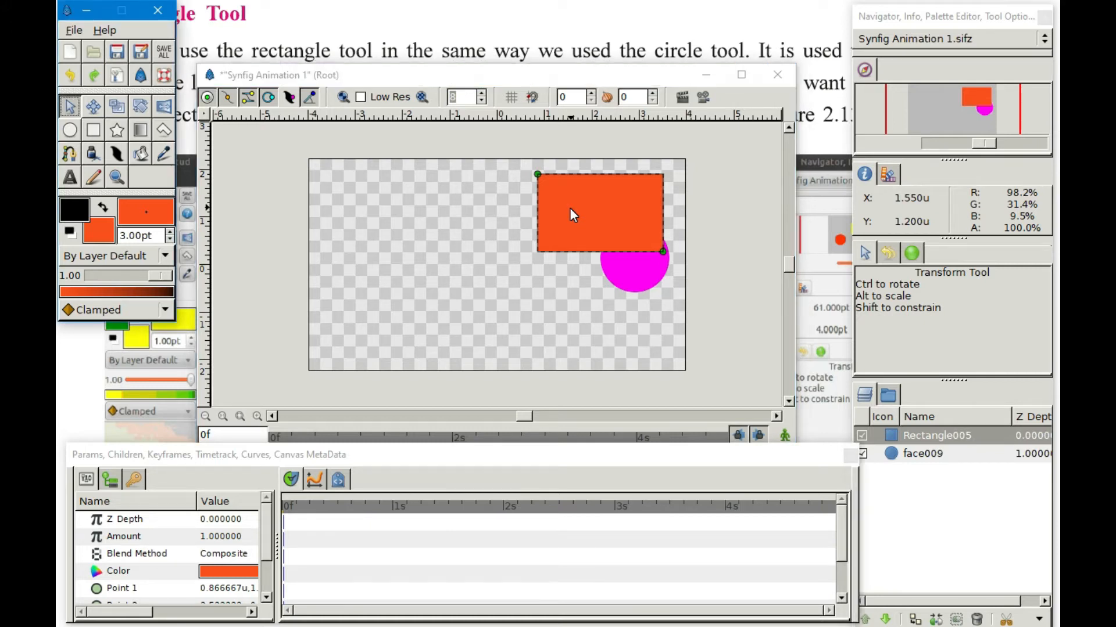
{"action": "key", "text": "alt+Tab"}
{"action": "key", "text": "alt+Tab"}
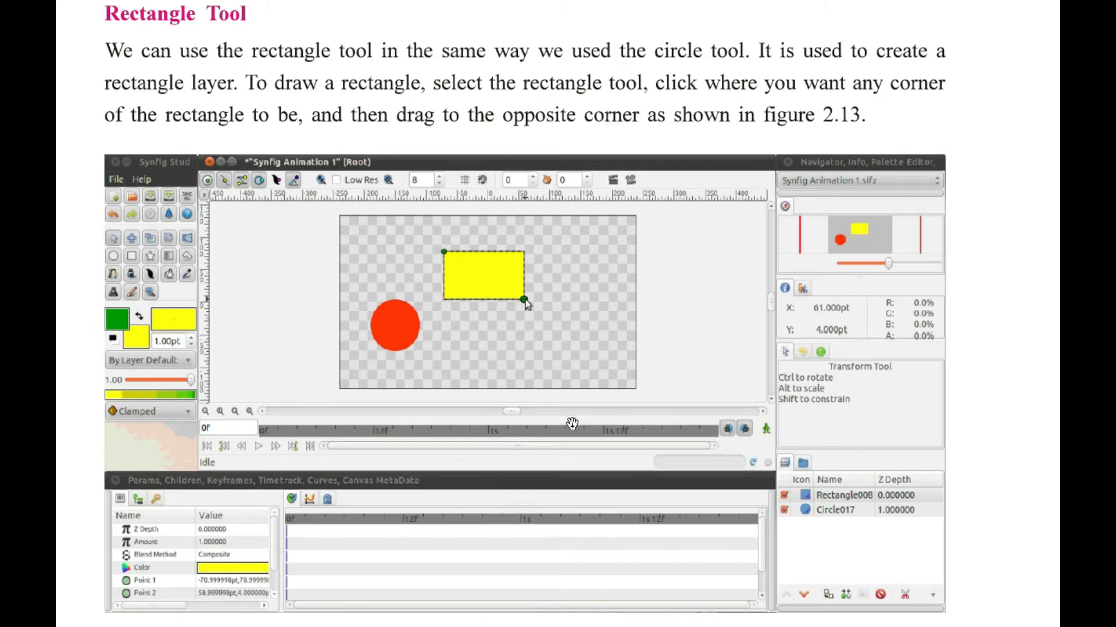
{"action": "scroll", "coordinate": [540, 525], "scroll_direction": "down", "scroll_amount": 10}
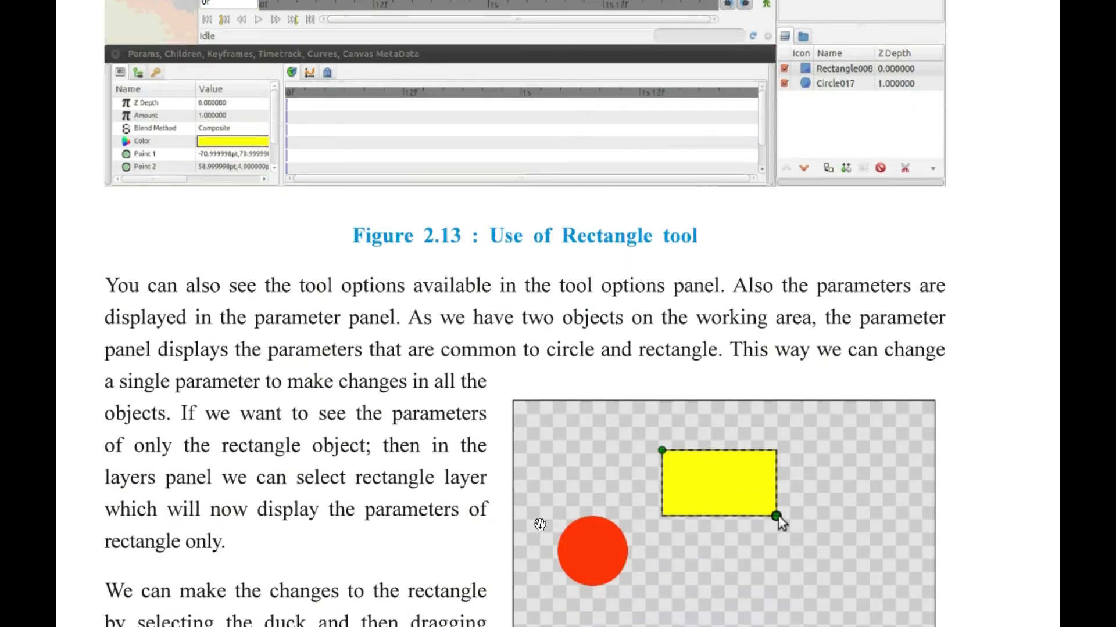
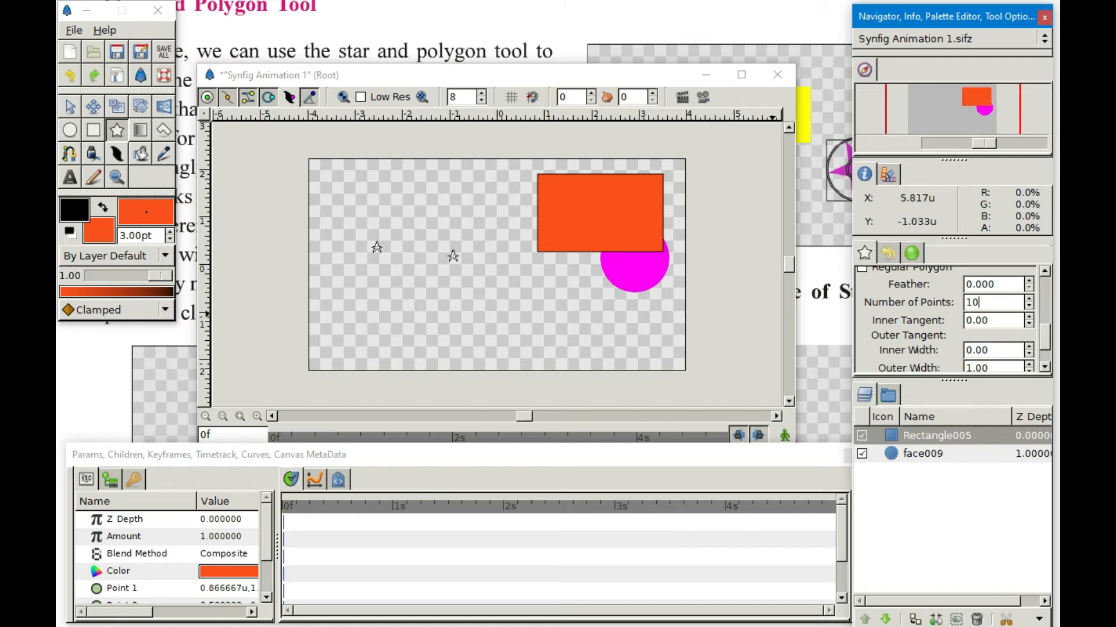
Draw a ten-pointed orange star in the canvas's upper-left area and move it slightly closer to the corner.
{"action": "left_click_drag", "start_coordinate": [363, 219], "coordinate": [399, 259]}
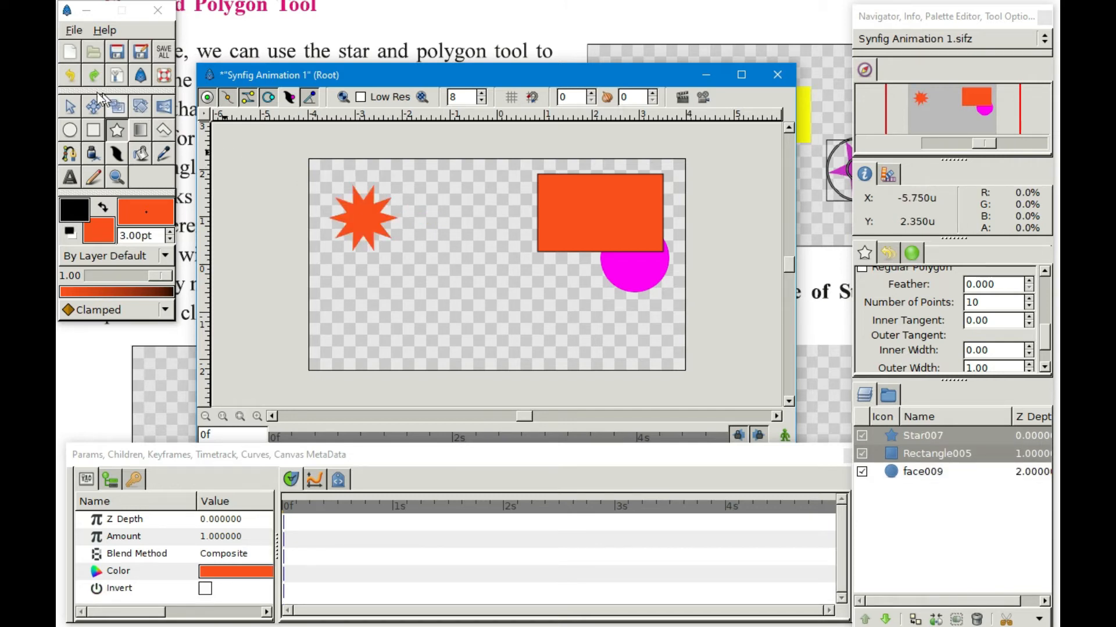
{"action": "left_click", "coordinate": [69, 106]}
{"action": "mouse_move", "coordinate": [364, 220]}
{"action": "left_mouse_down"}
{"action": "mouse_move", "coordinate": [374, 211]}
{"action": "mouse_move", "coordinate": [361, 205]}
{"action": "left_mouse_up"}
{"action": "left_click", "coordinate": [407, 151]}
{"action": "left_click", "coordinate": [379, 216]}
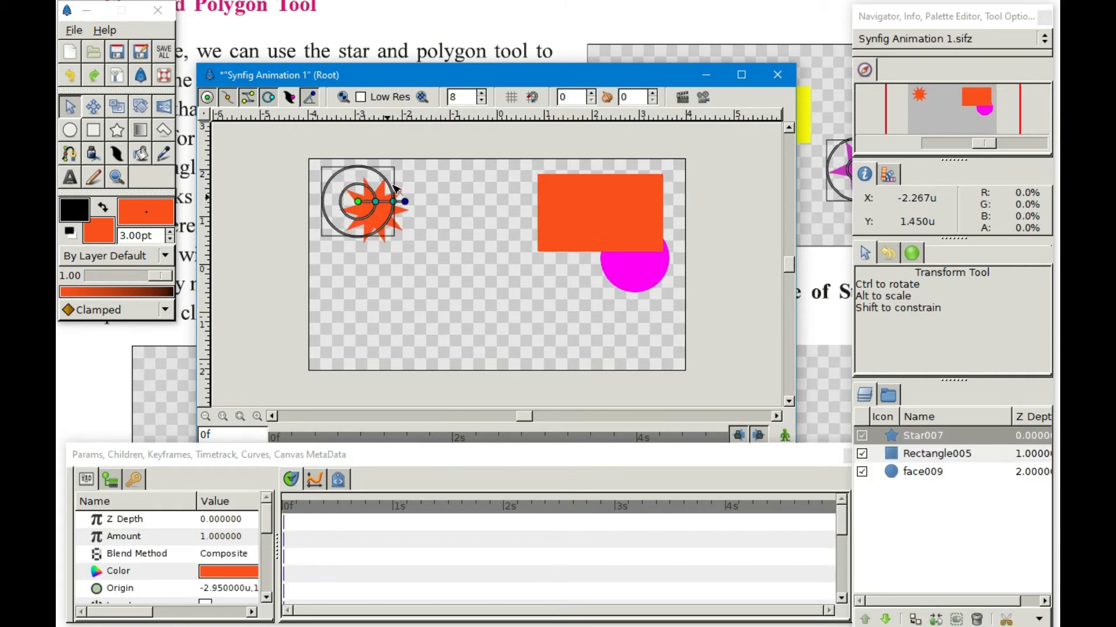
{"action": "left_click", "coordinate": [469, 232]}
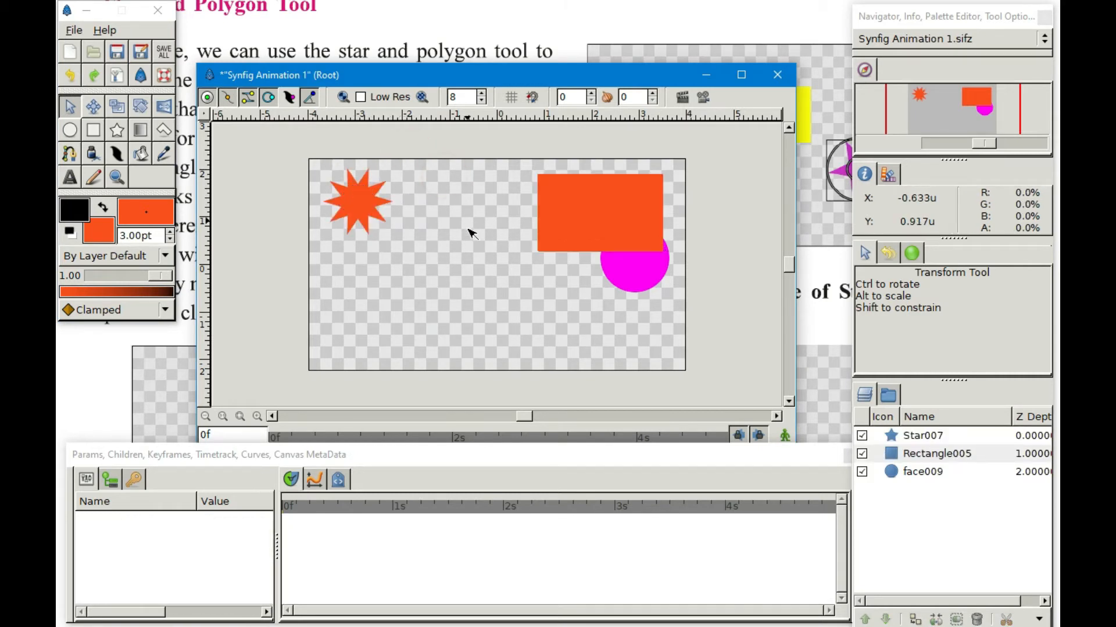
Draw a closed seven-point zigzag orange polygon across the lower half of the canvas, starting and ending below the star.
{"action": "left_click", "coordinate": [163, 134]}
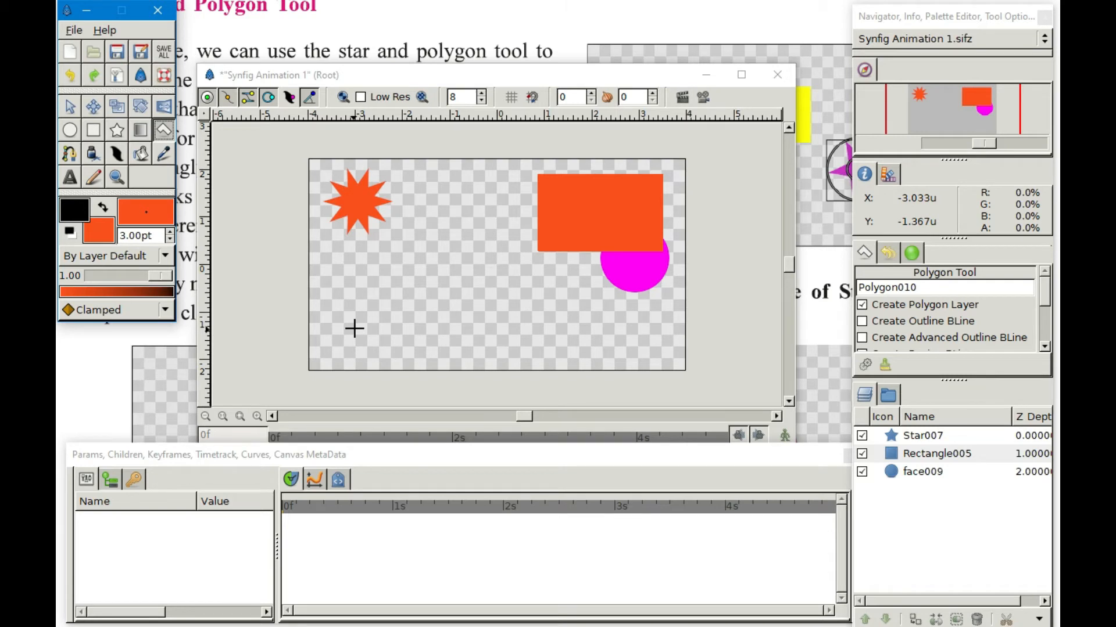
{"action": "left_click", "coordinate": [354, 324]}
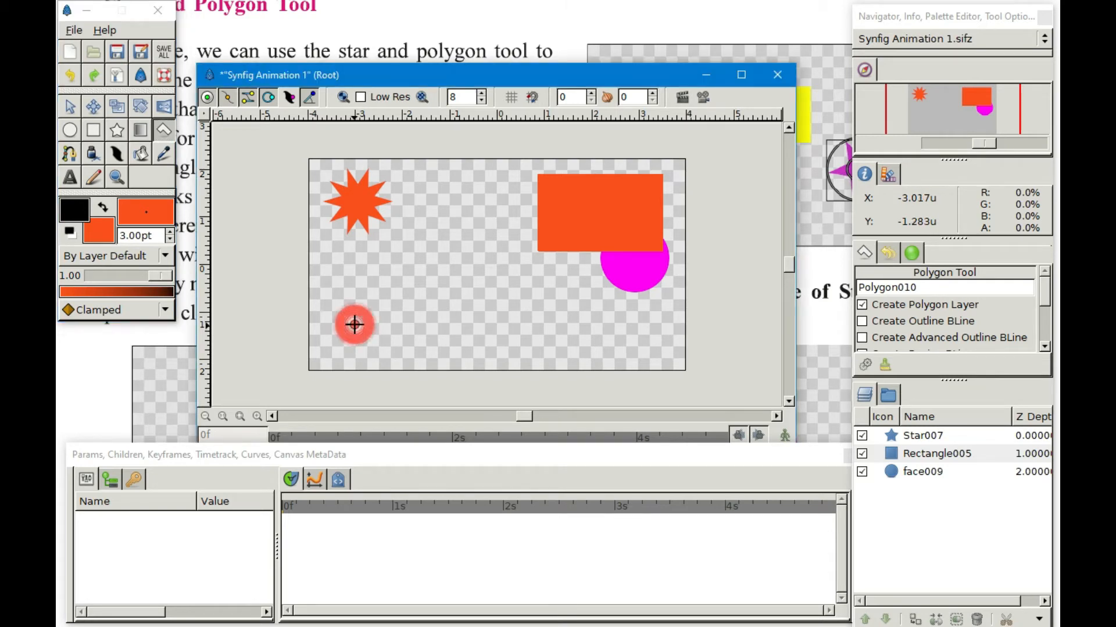
{"action": "left_click", "coordinate": [367, 253]}
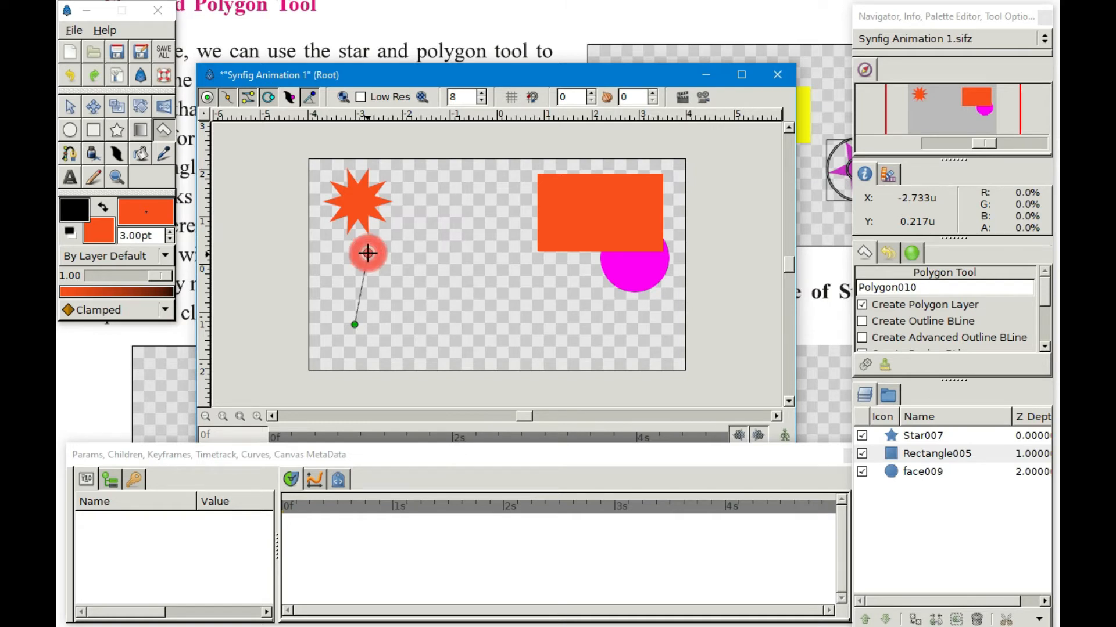
{"action": "left_click", "coordinate": [404, 297]}
{"action": "left_click", "coordinate": [481, 248]}
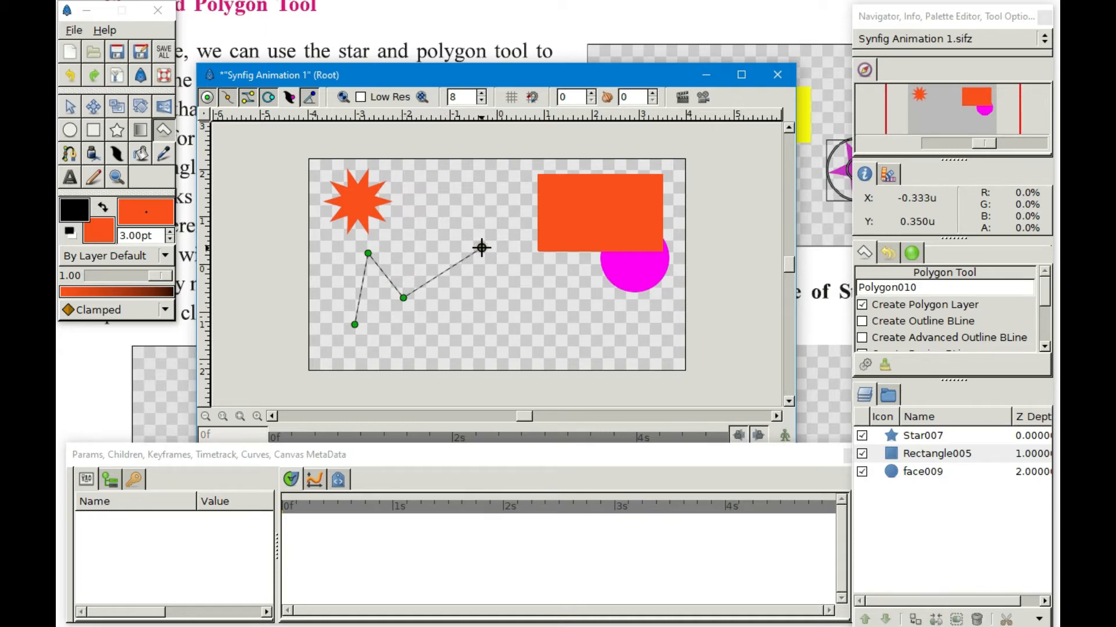
{"action": "left_click", "coordinate": [481, 328]}
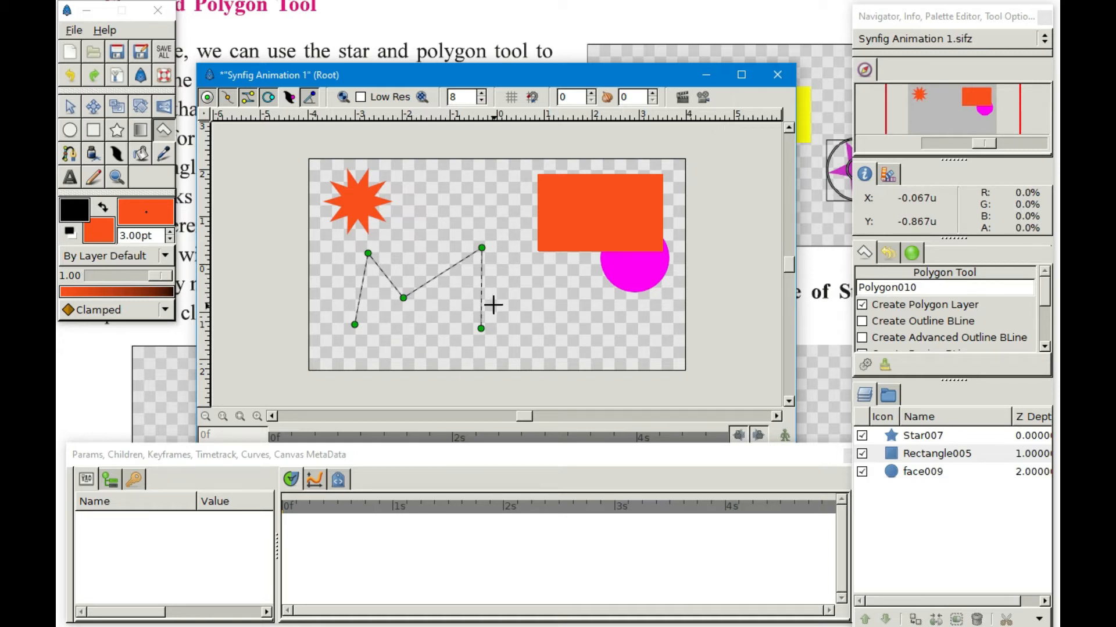
{"action": "left_click", "coordinate": [570, 276]}
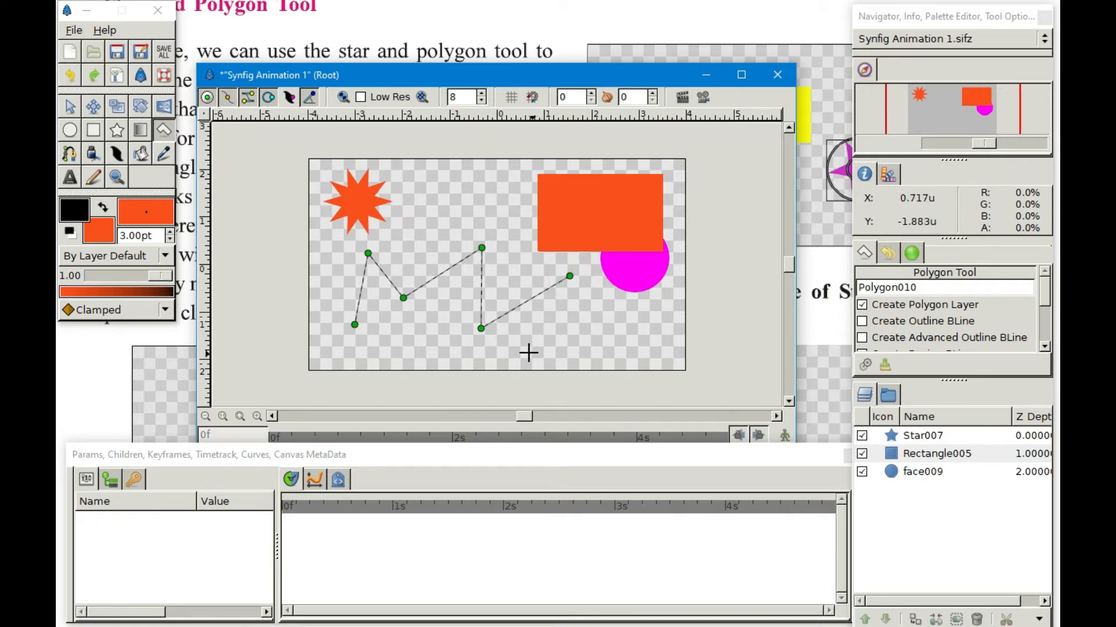
{"action": "left_click", "coordinate": [567, 366]}
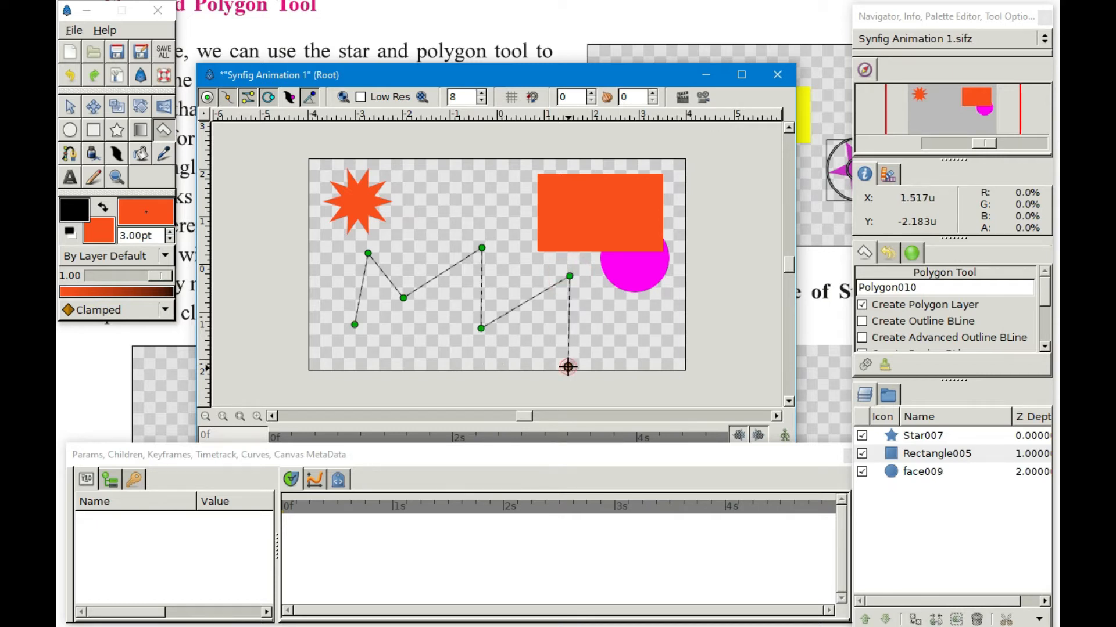
{"action": "left_click", "coordinate": [355, 325]}
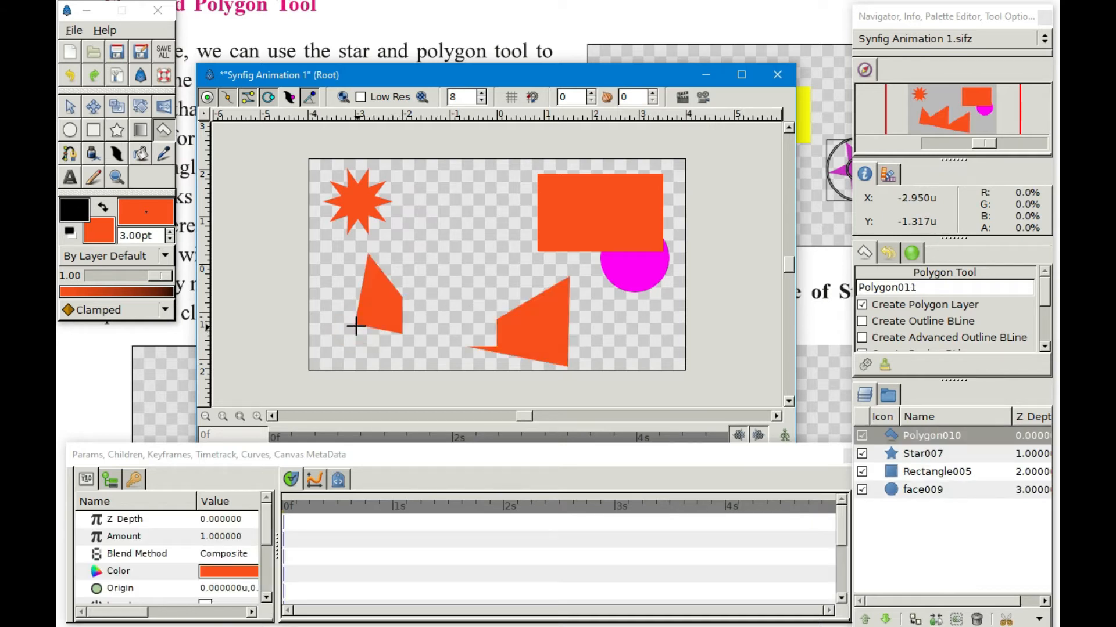
Shift the polygon slightly left by its green position duck, and reshape its middle peak, right notch and right end with the vertex ducks.
{"action": "left_click", "coordinate": [70, 106]}
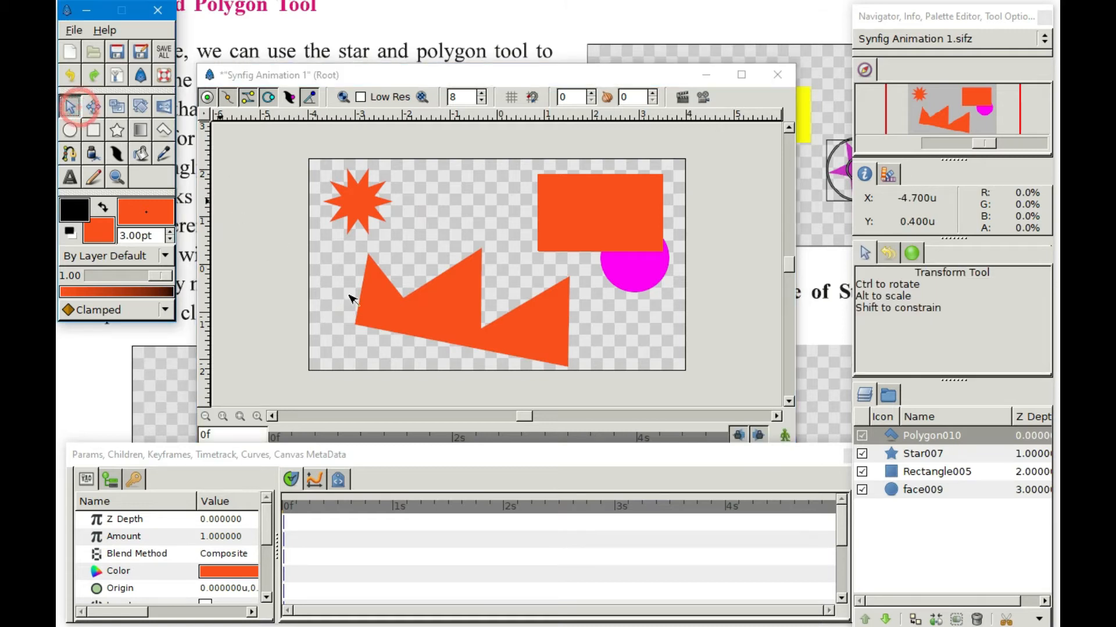
{"action": "left_click", "coordinate": [431, 327]}
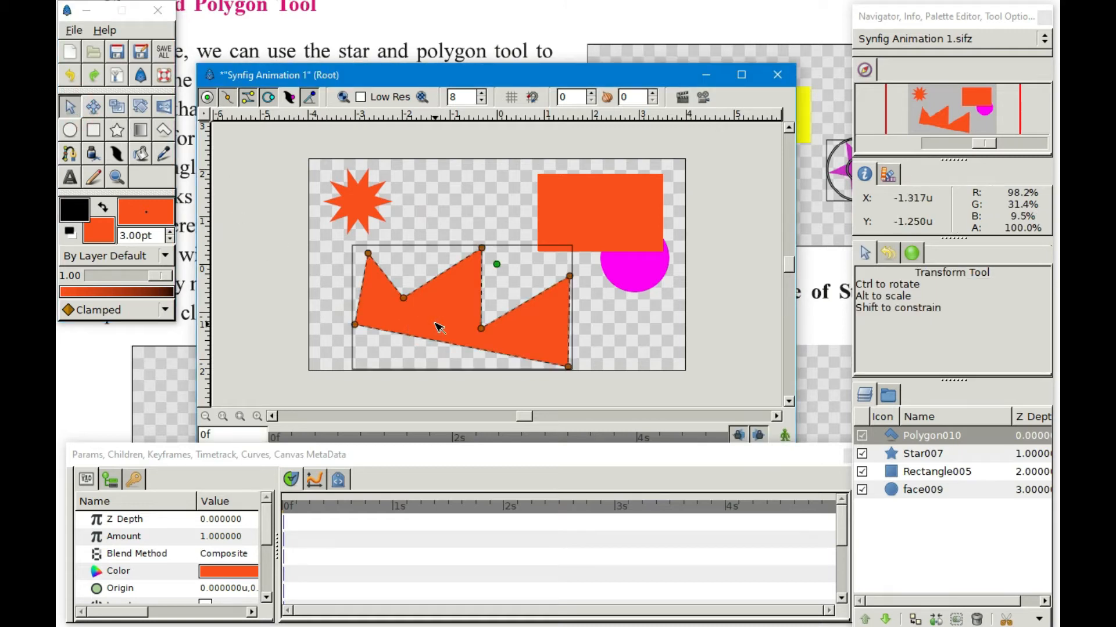
{"action": "left_click_drag", "start_coordinate": [496, 264], "coordinate": [482, 265]}
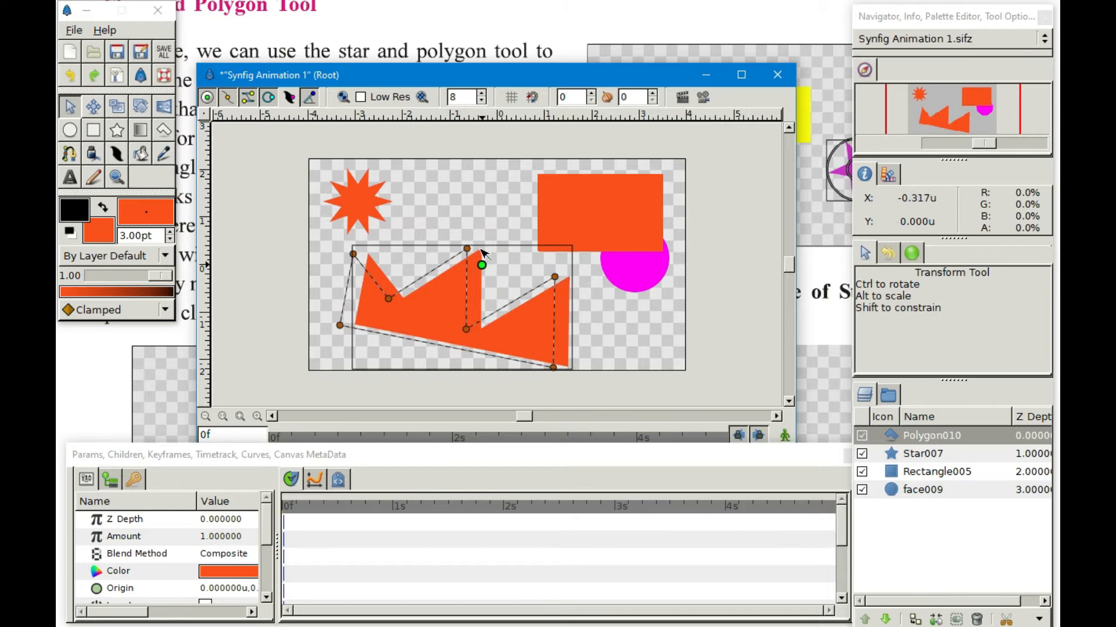
{"action": "left_click", "coordinate": [467, 249]}
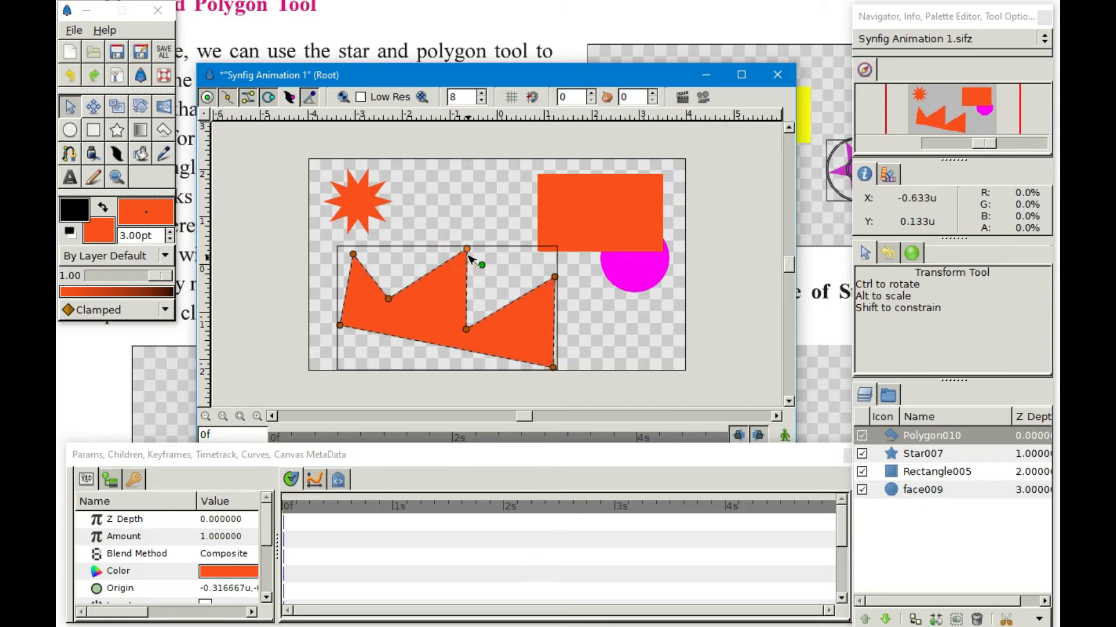
{"action": "left_click_drag", "start_coordinate": [467, 250], "coordinate": [441, 248]}
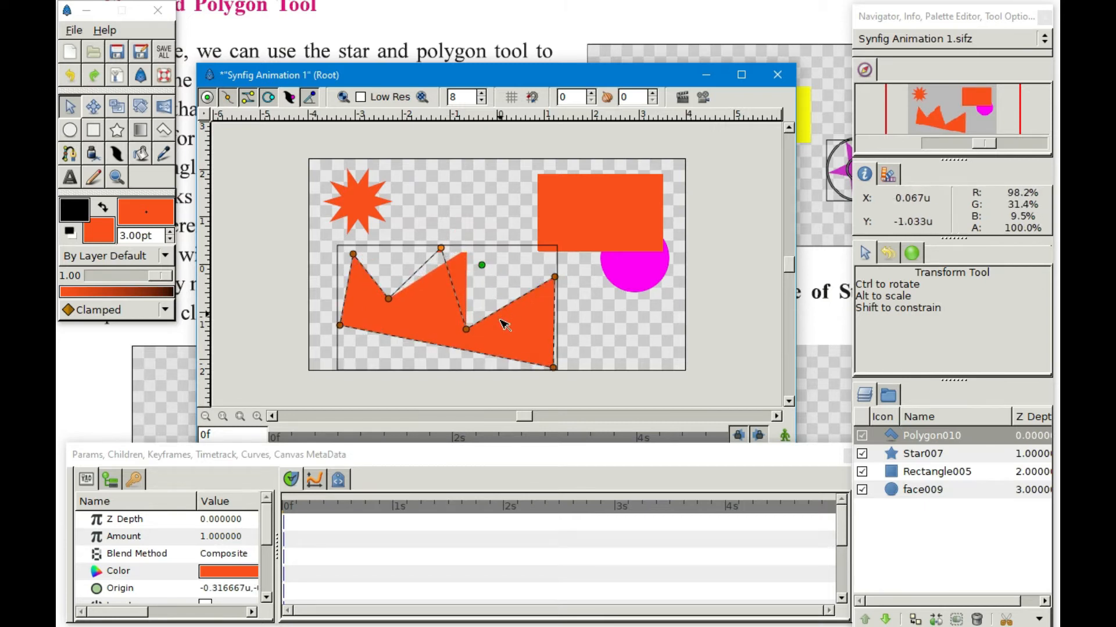
{"action": "left_click_drag", "start_coordinate": [466, 330], "coordinate": [482, 310]}
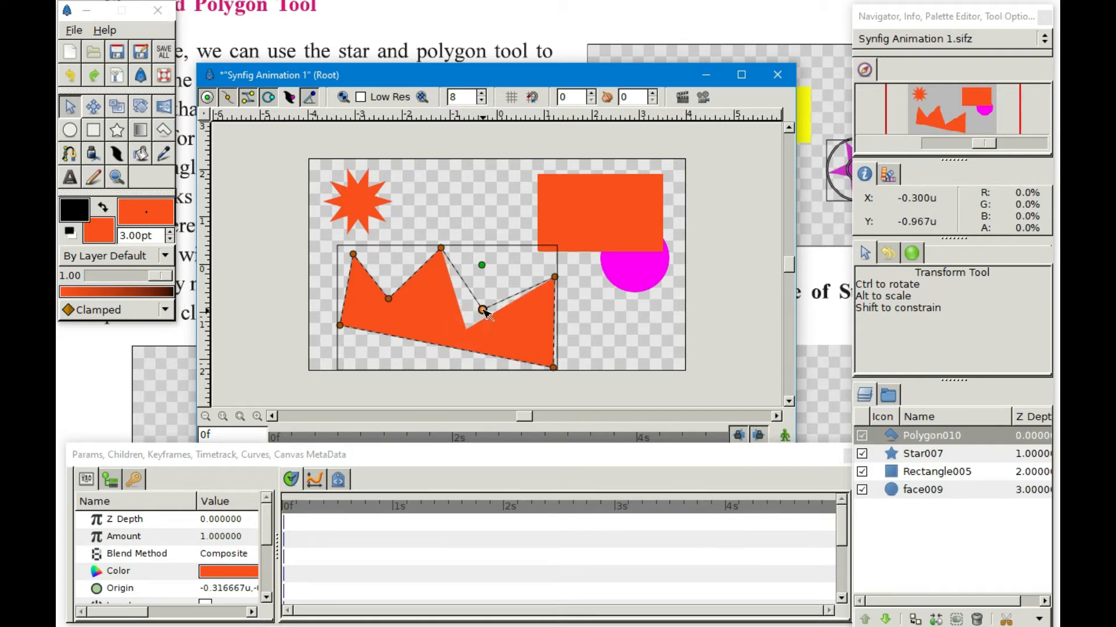
{"action": "left_click_drag", "start_coordinate": [555, 276], "coordinate": [532, 250]}
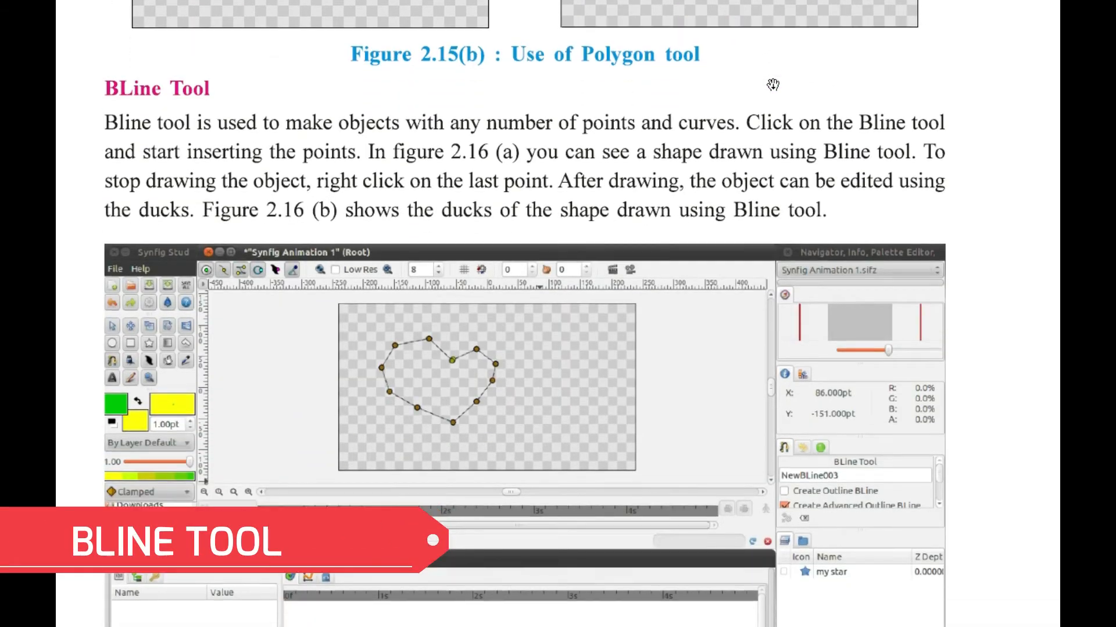
Read the PDF's BLine Tool section, then close the Synfig Animation 1 canvas and create a new blank animation.
{"action": "scroll", "coordinate": [772, 85], "scroll_direction": "down", "scroll_amount": 2}
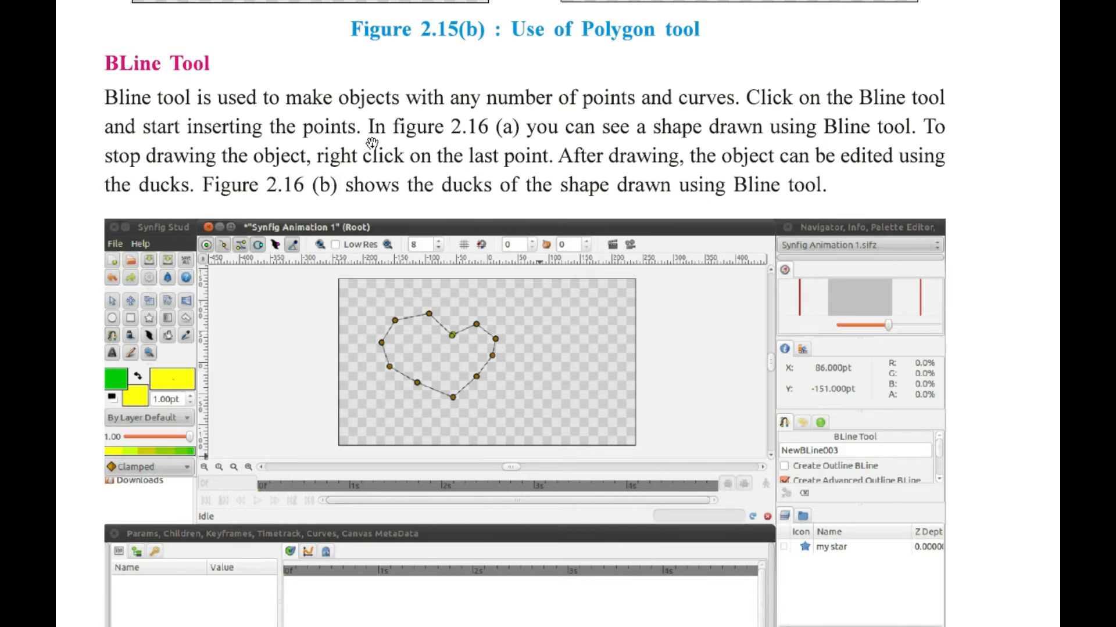
{"action": "key", "text": "alt+Tab"}
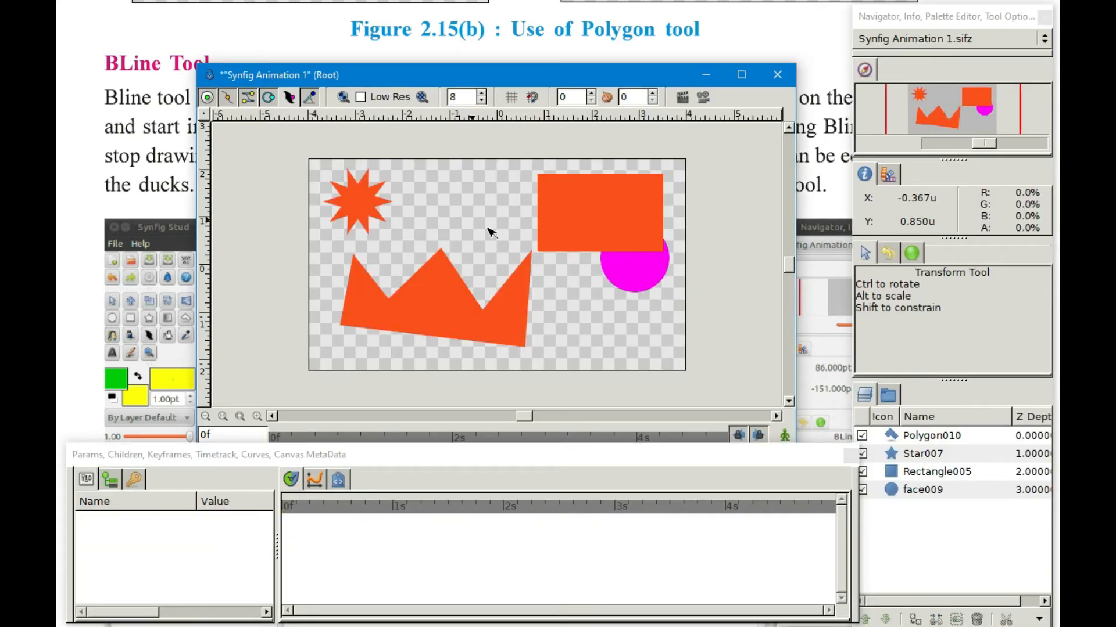
{"action": "left_click", "coordinate": [777, 74]}
{"action": "left_click", "coordinate": [573, 317]}
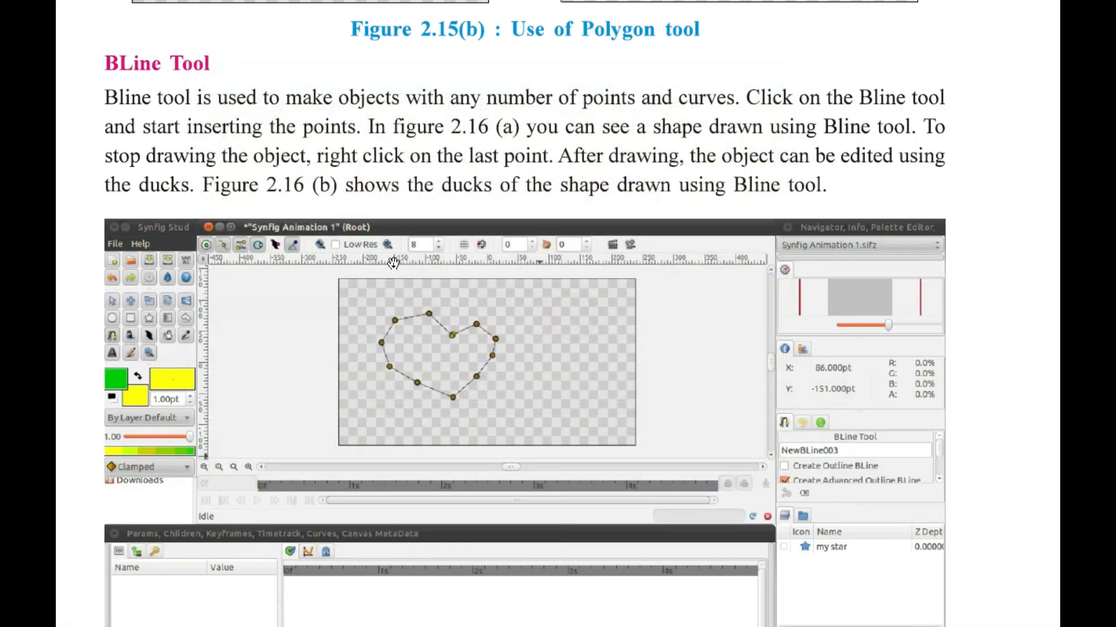
{"action": "key", "text": "alt+Tab"}
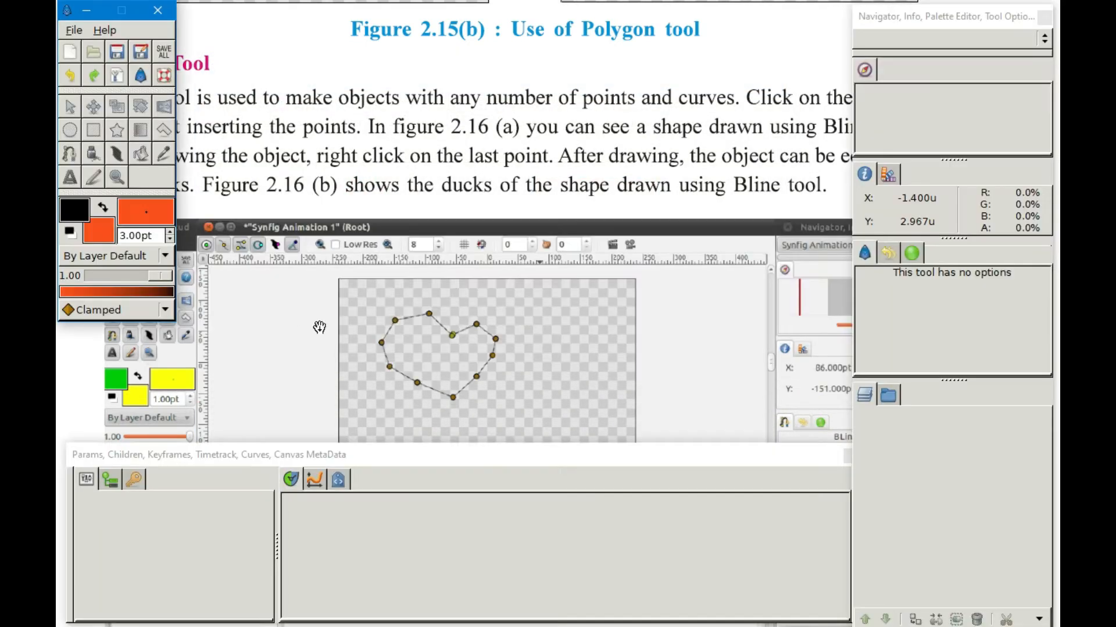
{"action": "left_click", "coordinate": [71, 54]}
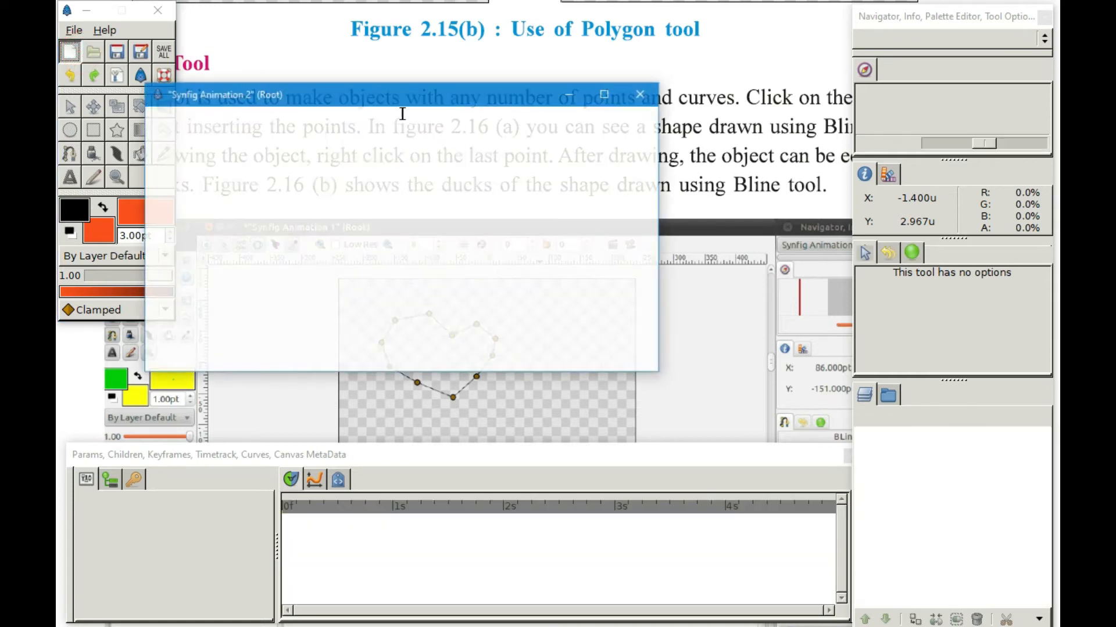
Set the BLine tool to create a region BLine, with the outline BLine option turned off.
{"action": "left_click", "coordinate": [71, 154]}
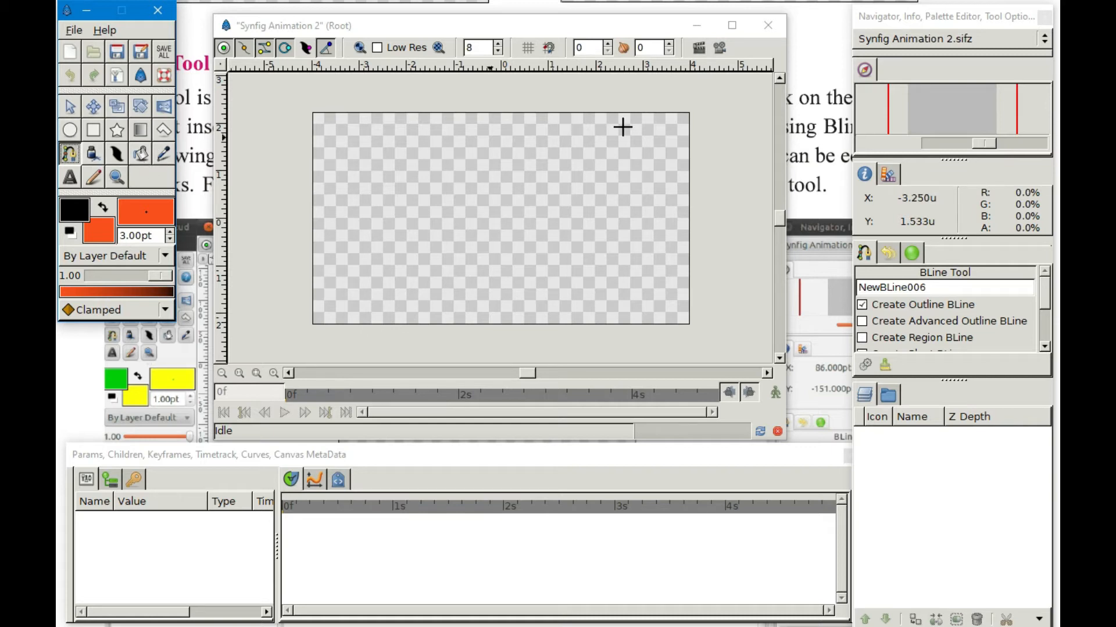
{"action": "left_click", "coordinate": [863, 255]}
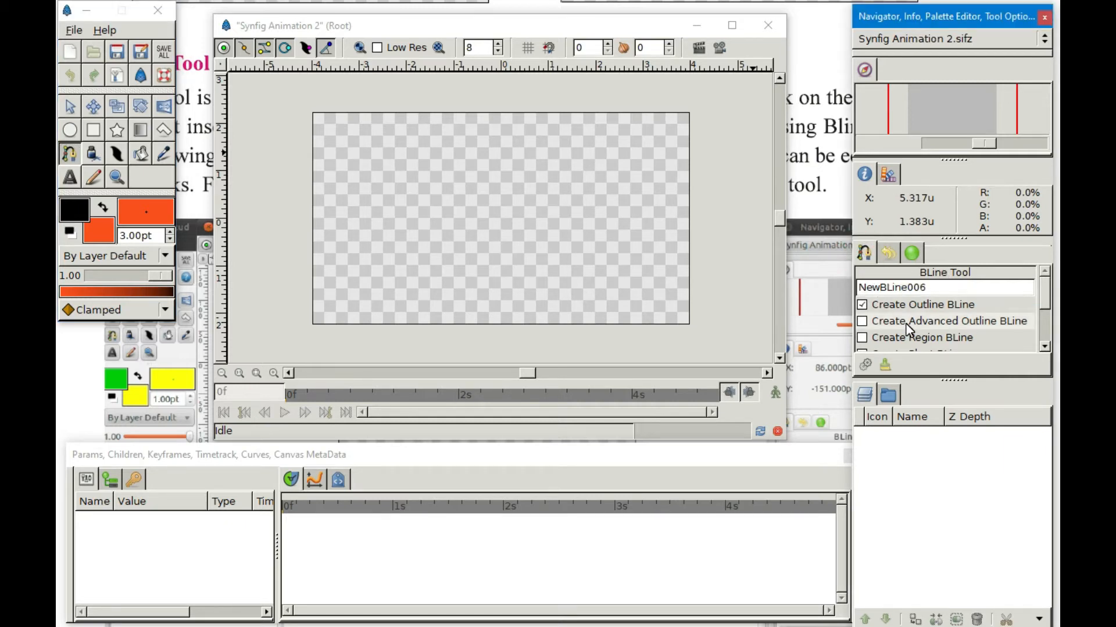
{"action": "scroll", "coordinate": [905, 324], "scroll_direction": "down", "scroll_amount": 1}
{"action": "scroll", "coordinate": [887, 322], "scroll_direction": "down", "scroll_amount": 2}
{"action": "scroll", "coordinate": [886, 321], "scroll_direction": "up", "scroll_amount": 3}
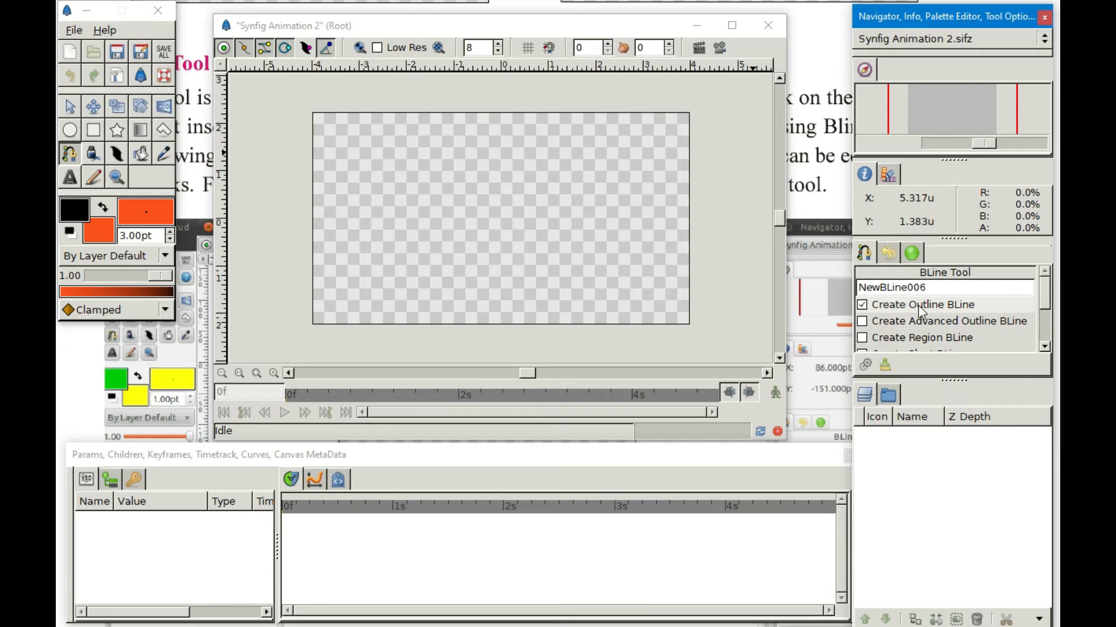
{"action": "left_click", "coordinate": [965, 306]}
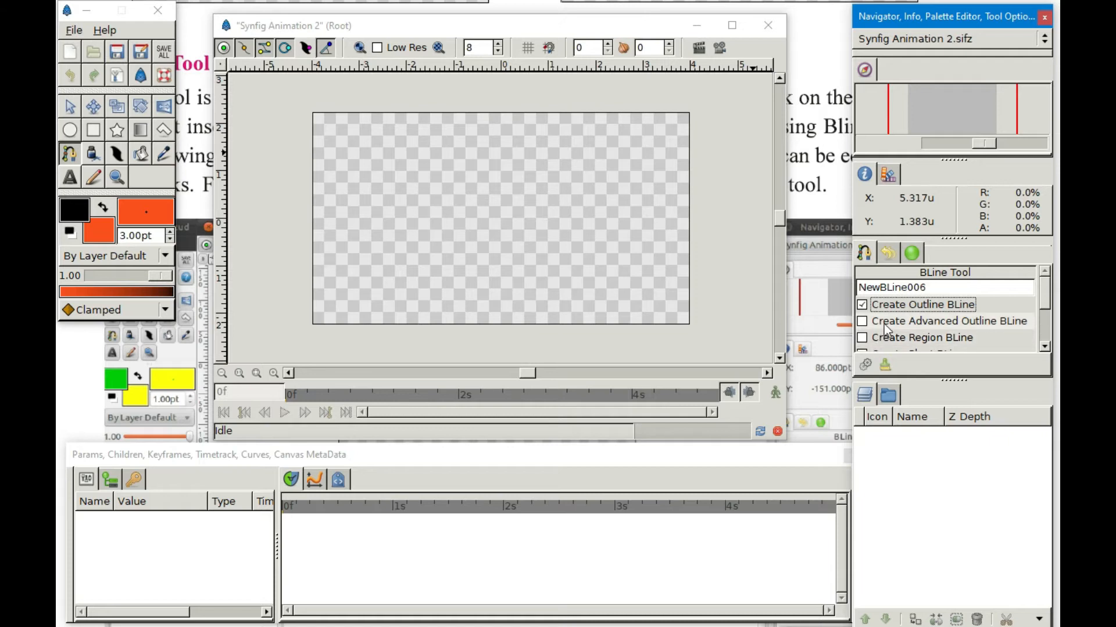
{"action": "left_click", "coordinate": [870, 340]}
{"action": "left_click", "coordinate": [957, 340]}
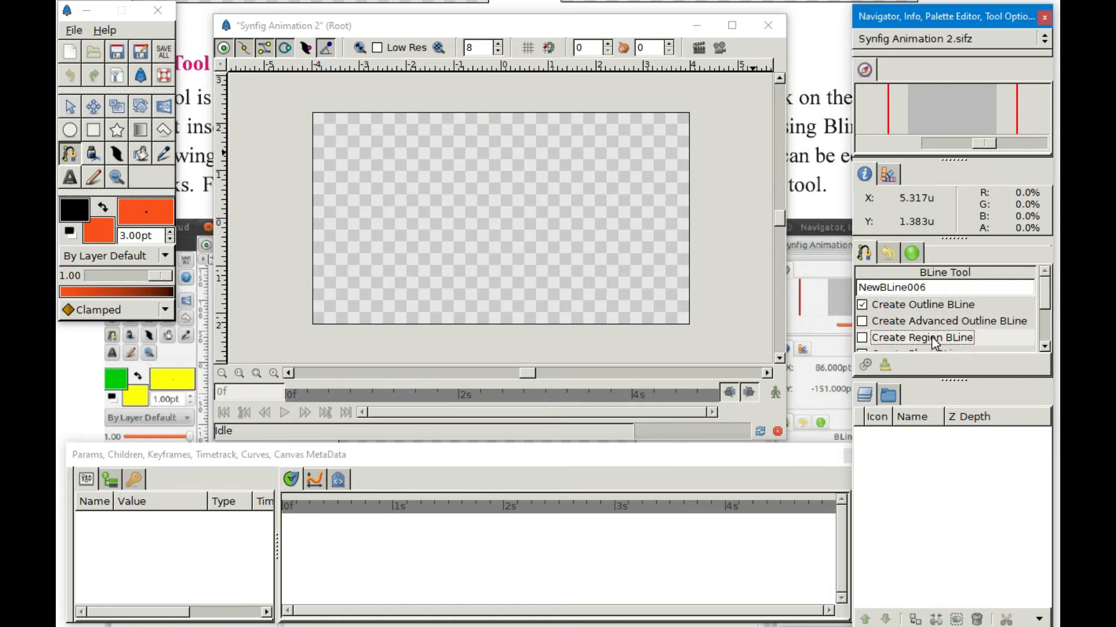
{"action": "left_click", "coordinate": [880, 309]}
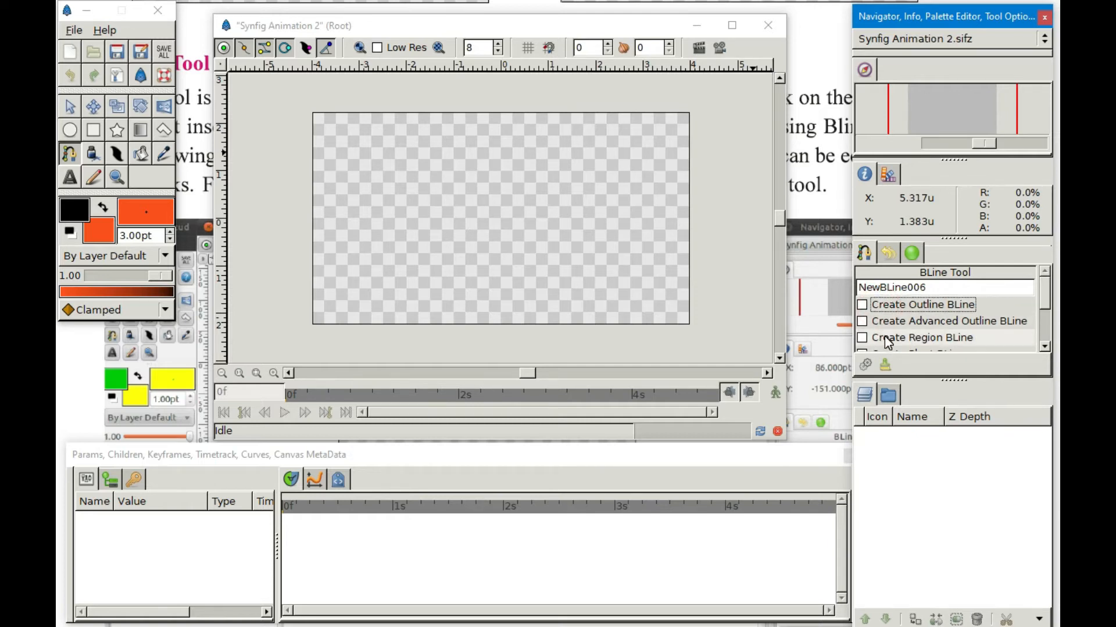
{"action": "left_click", "coordinate": [887, 341]}
{"action": "left_click", "coordinate": [880, 308]}
{"action": "left_click", "coordinate": [880, 308]}
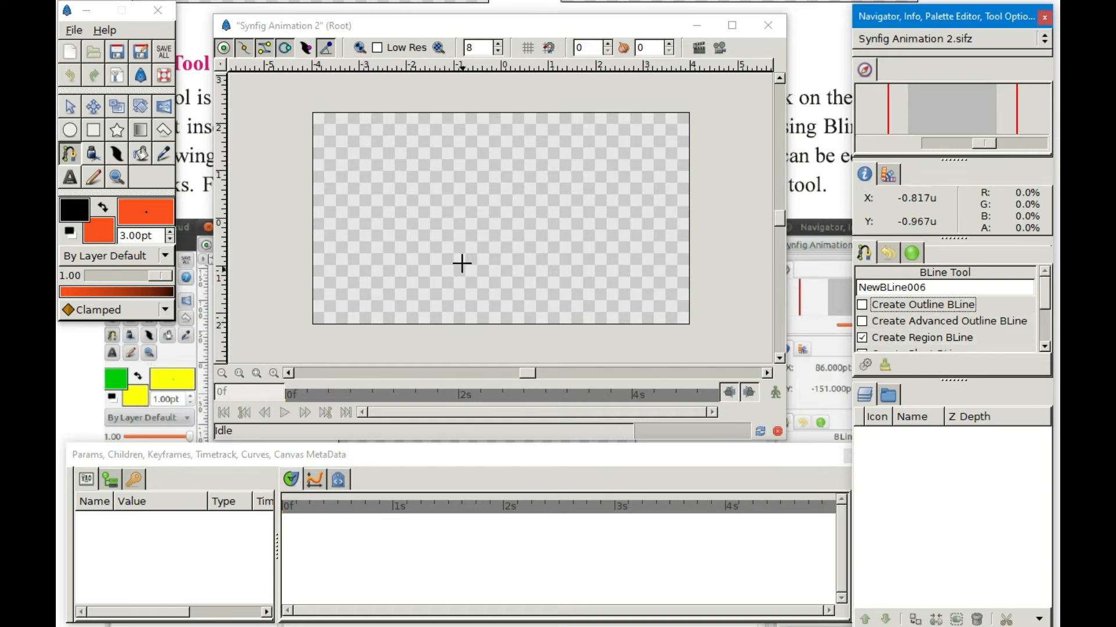
Draw the right half of a heart with the BLine tool, from the upper notch over a curved lobe to the bottom tip.
{"action": "left_click", "coordinate": [489, 181]}
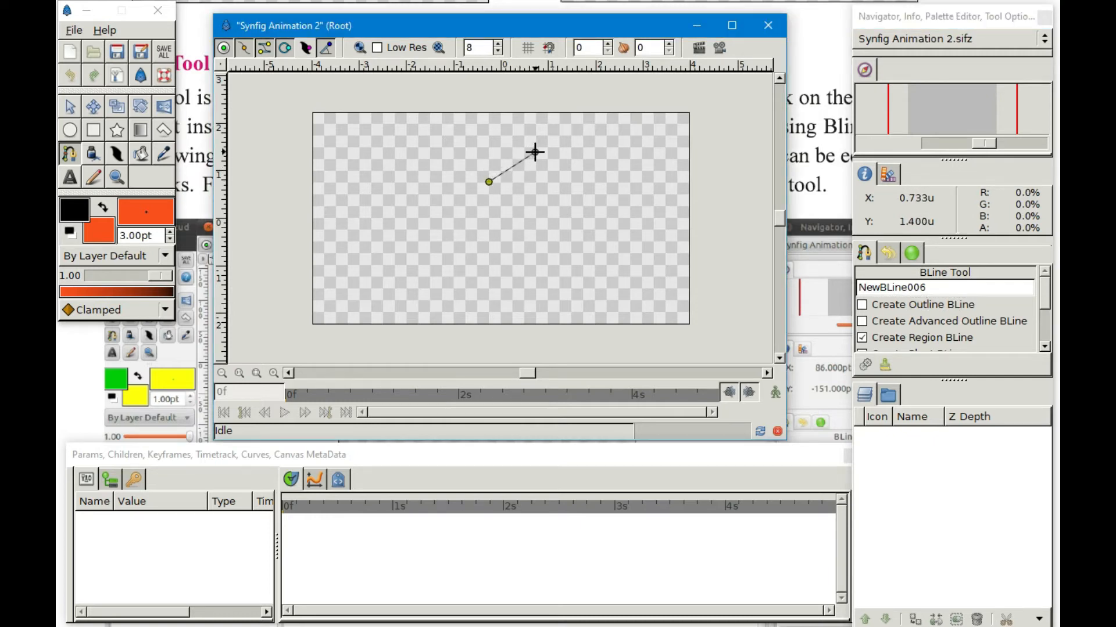
{"action": "left_click_drag", "start_coordinate": [534, 149], "coordinate": [575, 154]}
{"action": "left_click", "coordinate": [570, 219]}
{"action": "left_click_drag", "start_coordinate": [570, 221], "coordinate": [569, 225]}
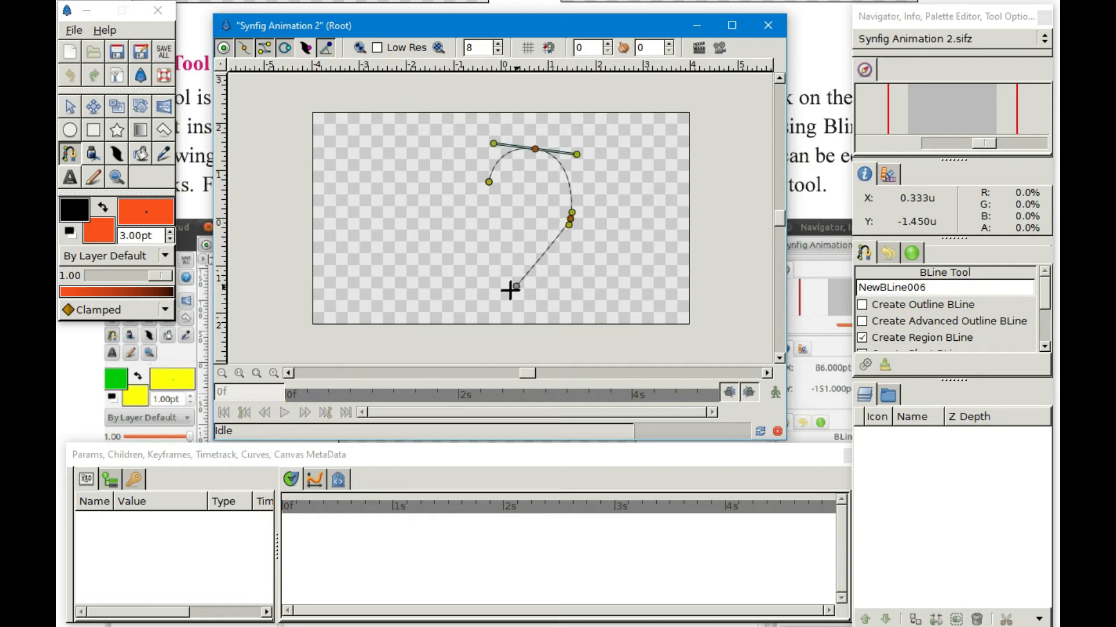
{"action": "left_click", "coordinate": [489, 313]}
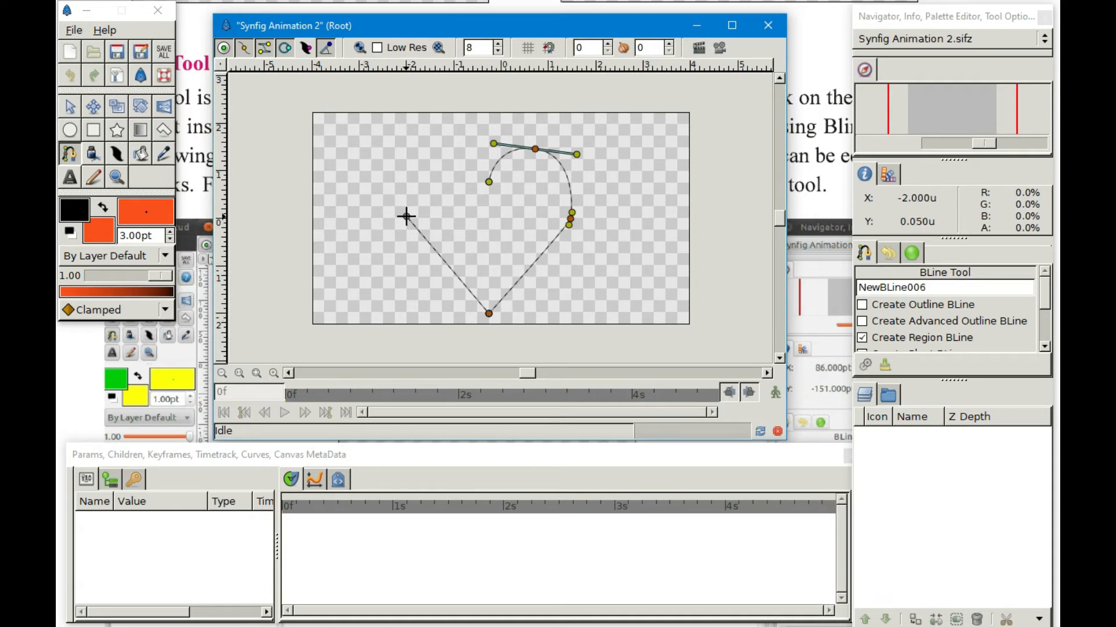
Draw the heart's curved left half, loop the BLine at the notch vertex, finish the orange region and deselect it.
{"action": "left_click_drag", "start_coordinate": [406, 216], "coordinate": [409, 177]}
{"action": "left_click_drag", "start_coordinate": [443, 148], "coordinate": [478, 138]}
{"action": "left_click", "coordinate": [489, 182]}
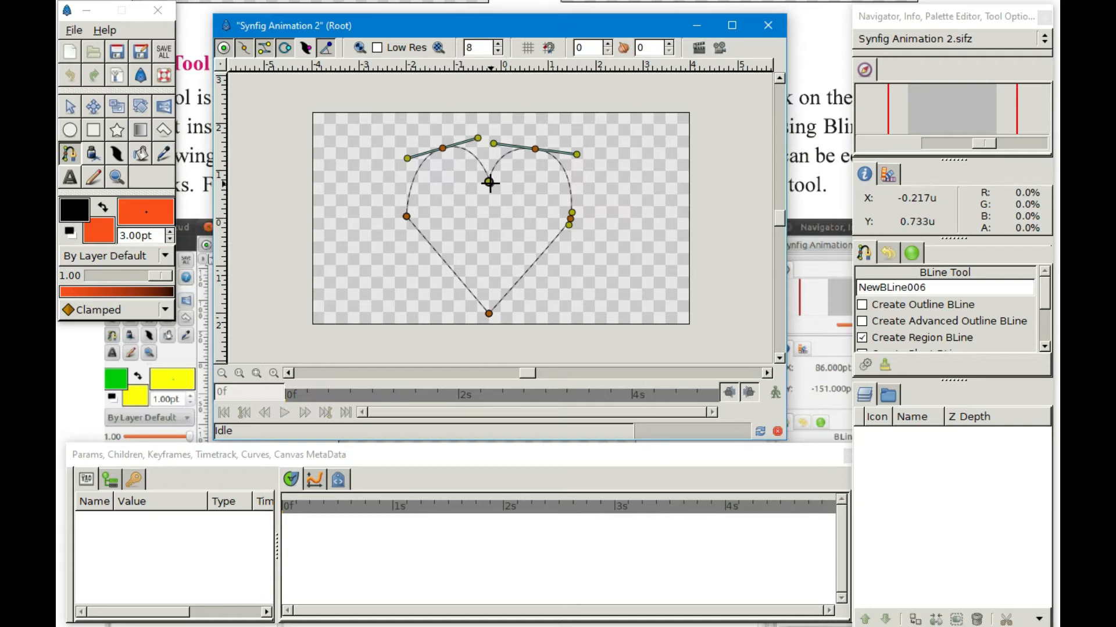
{"action": "right_click", "coordinate": [489, 182]}
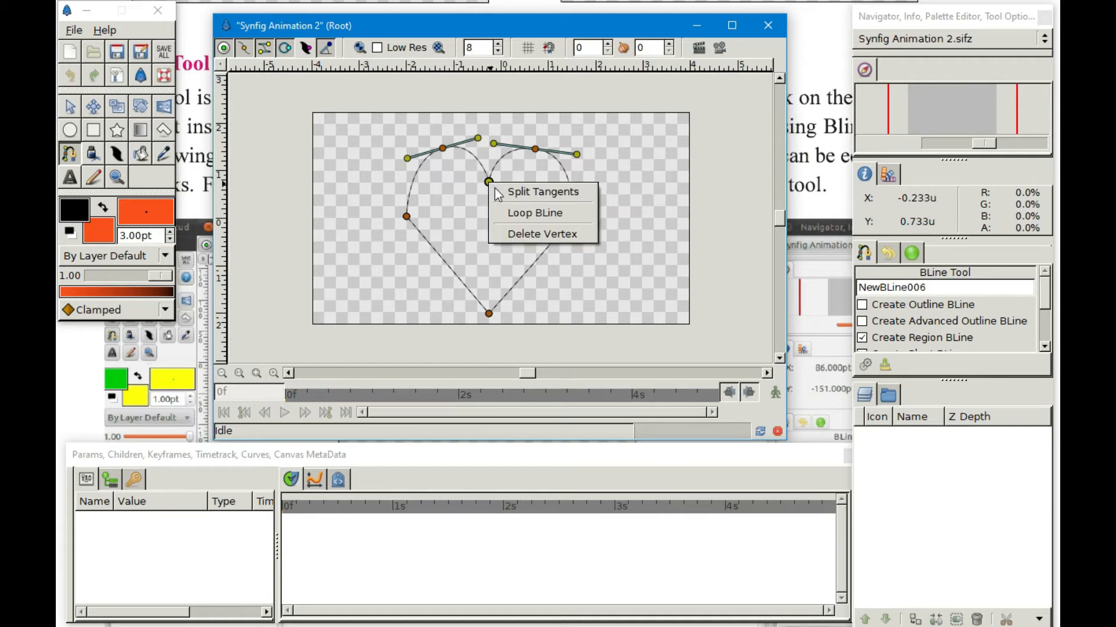
{"action": "left_click", "coordinate": [526, 218]}
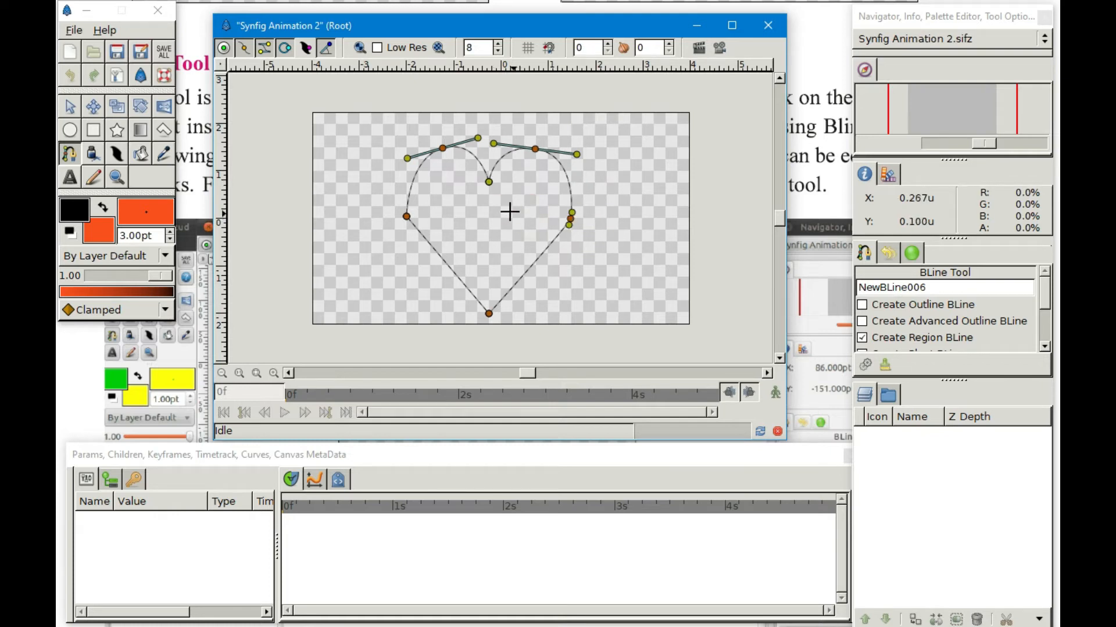
{"action": "left_click", "coordinate": [70, 108]}
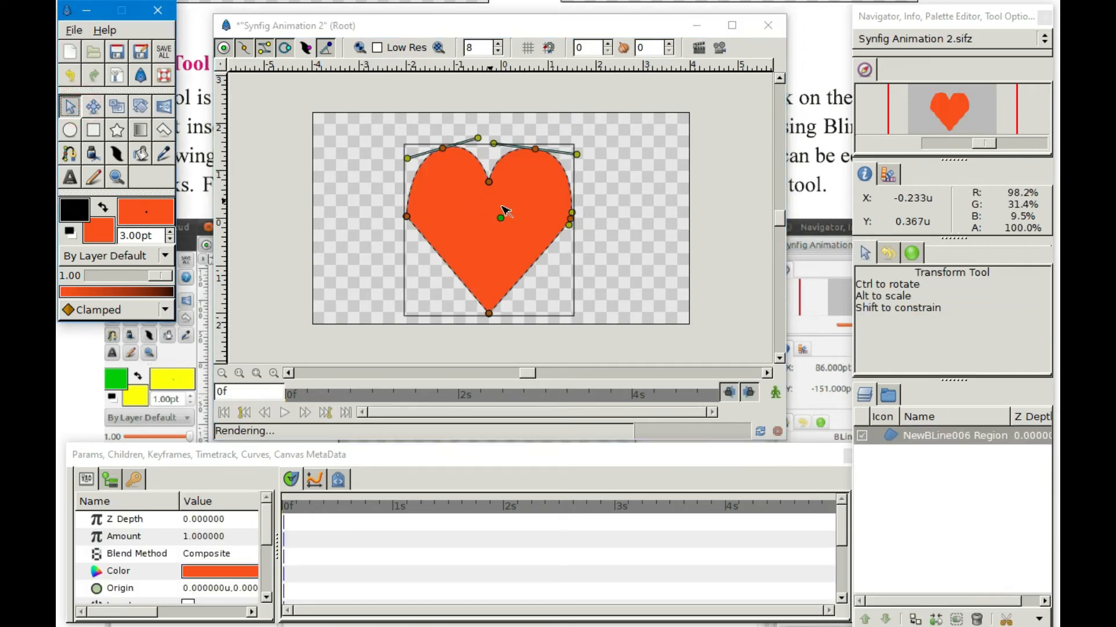
{"action": "left_click", "coordinate": [639, 188]}
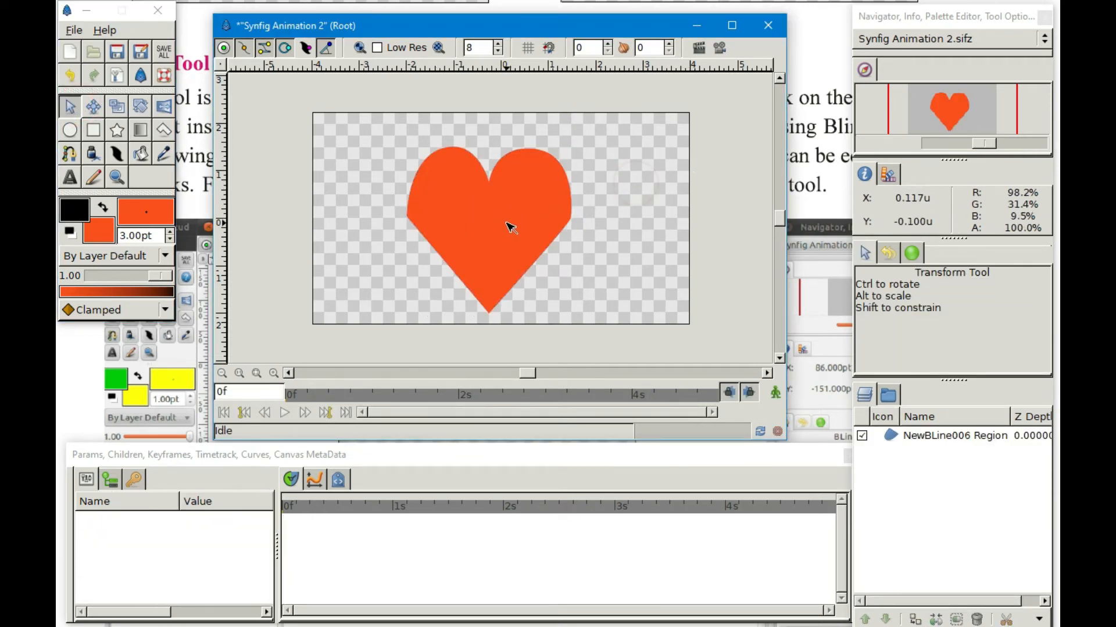
Move the heart slightly upward and extend the tangents at its left and right side vertices to round both sides.
{"action": "left_click", "coordinate": [536, 233]}
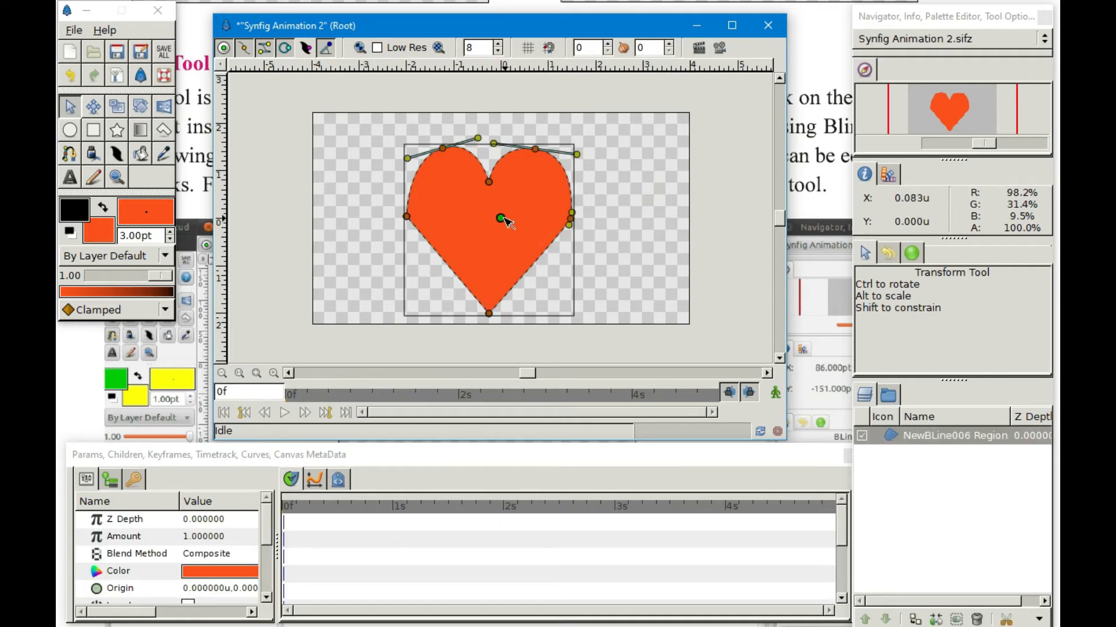
{"action": "left_click_drag", "start_coordinate": [497, 207], "coordinate": [503, 200]}
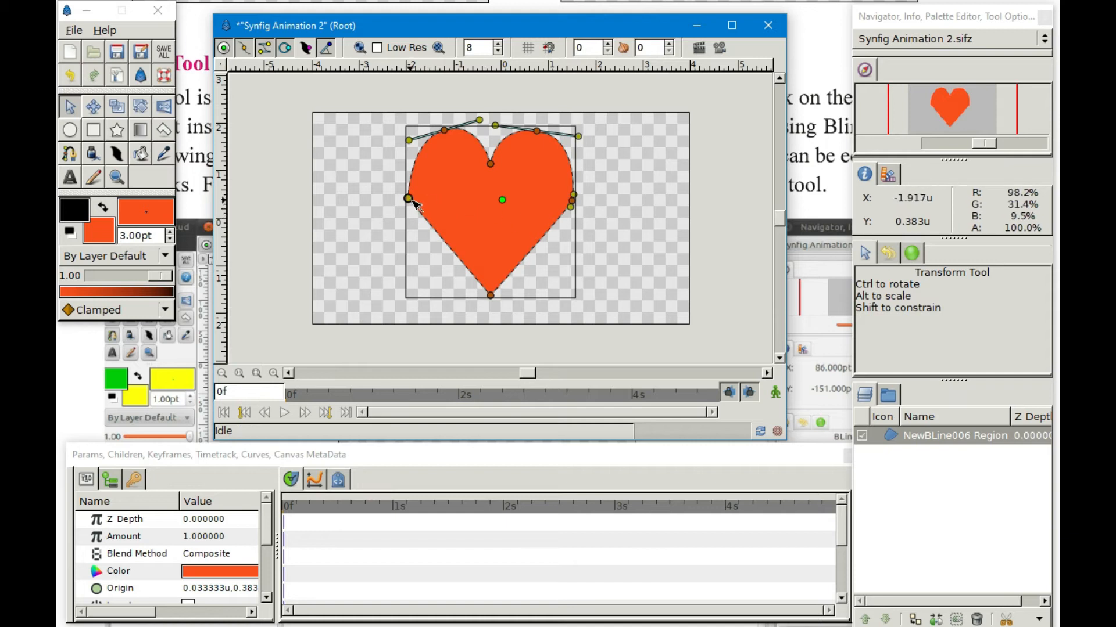
{"action": "left_click_drag", "start_coordinate": [409, 199], "coordinate": [412, 220]}
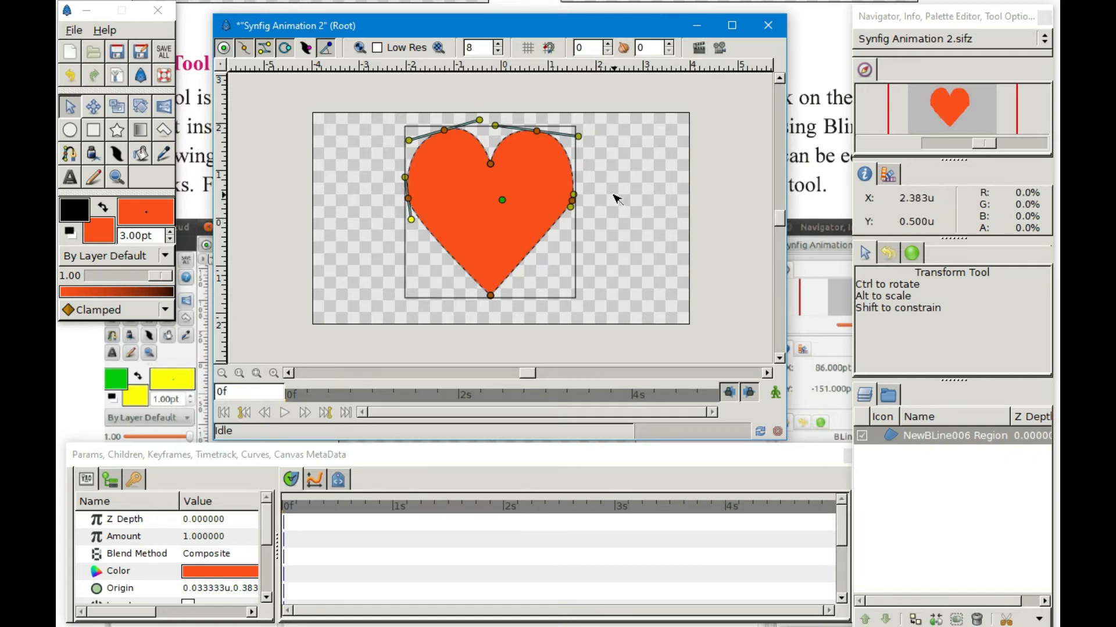
{"action": "left_click", "coordinate": [613, 194]}
{"action": "left_click", "coordinate": [562, 200]}
{"action": "left_click_drag", "start_coordinate": [570, 207], "coordinate": [566, 220]}
{"action": "left_click", "coordinate": [610, 208]}
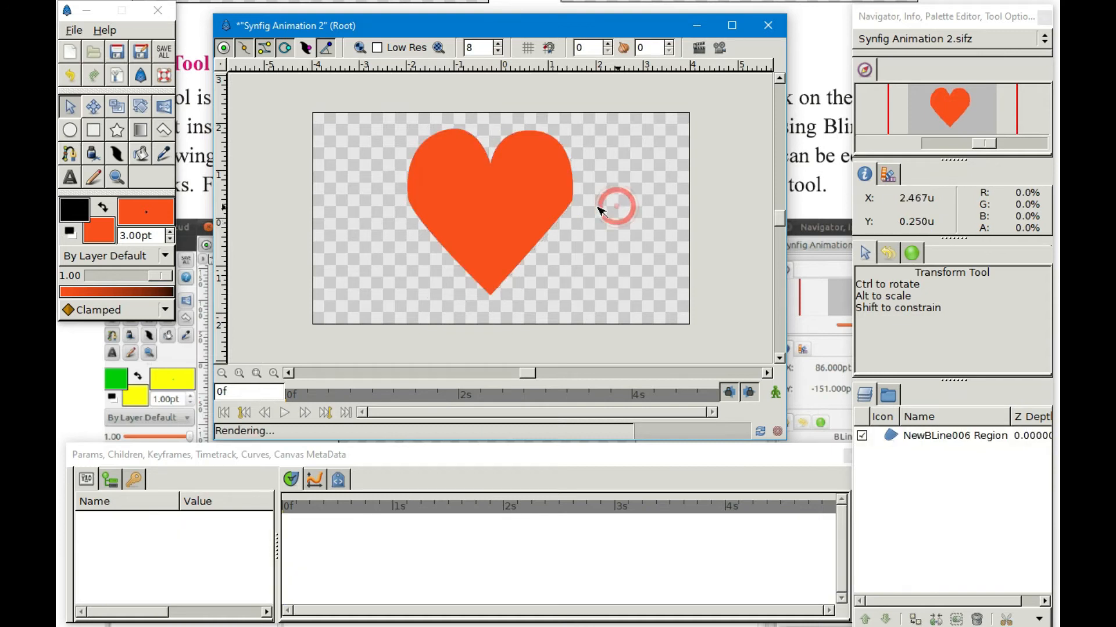
Shift the heart's left side vertex slightly inward and deselect the shape.
{"action": "left_click", "coordinate": [500, 195]}
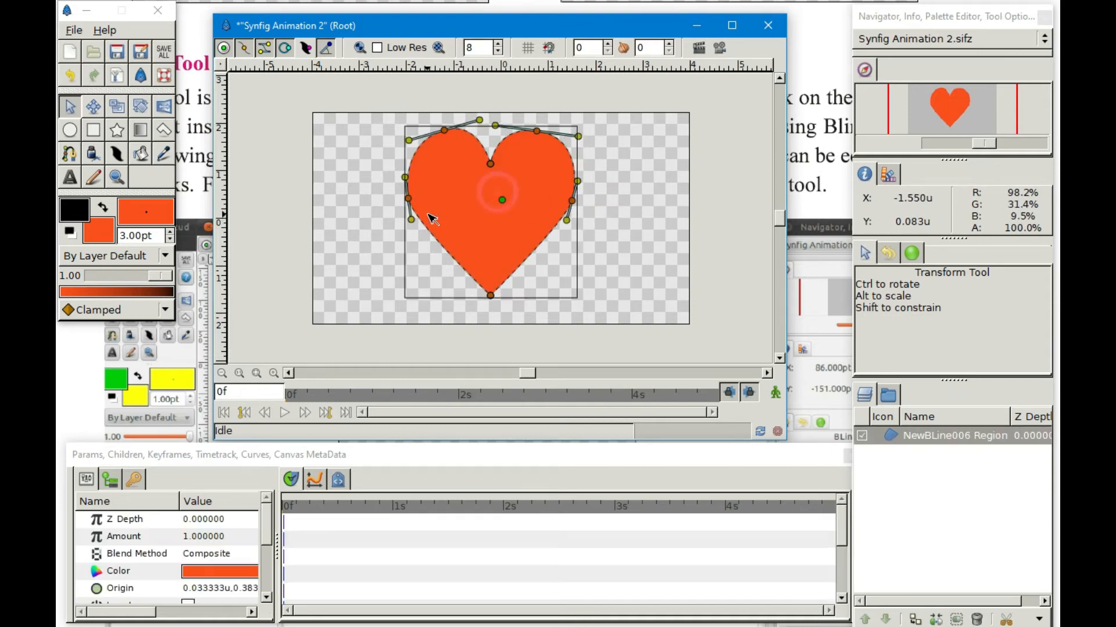
{"action": "left_click_drag", "start_coordinate": [412, 204], "coordinate": [417, 226]}
{"action": "left_click", "coordinate": [633, 200]}
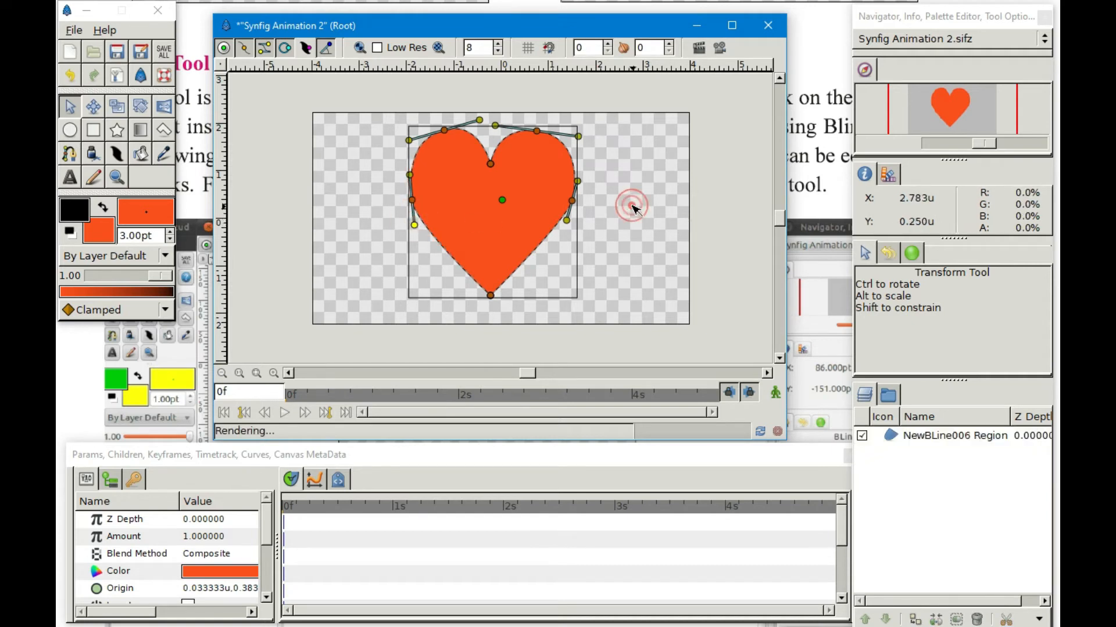
Recolor the heart region crimson by raising the blue and lowering the green in its Color parameter, and deselect it.
{"action": "left_click", "coordinate": [521, 199]}
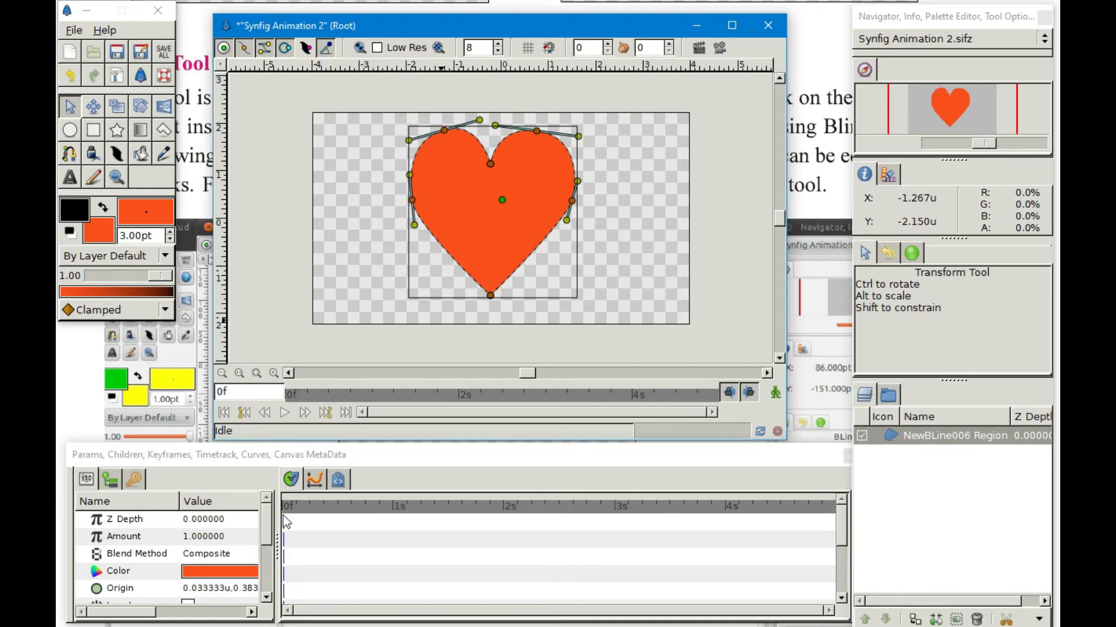
{"action": "double_click", "coordinate": [237, 571]}
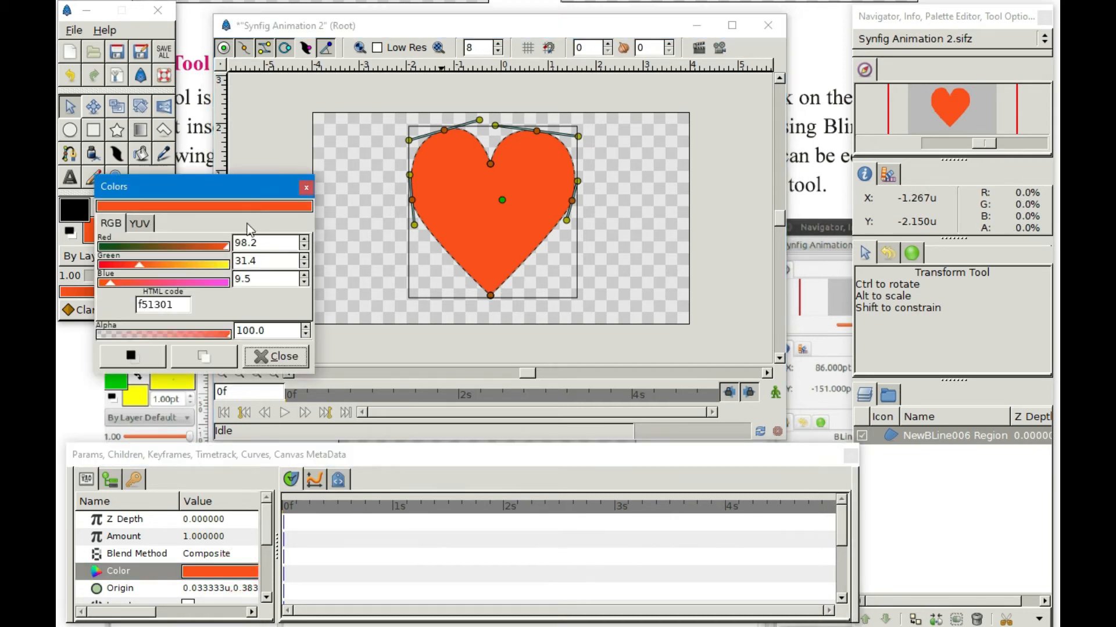
{"action": "left_click_drag", "start_coordinate": [224, 184], "coordinate": [341, 108]}
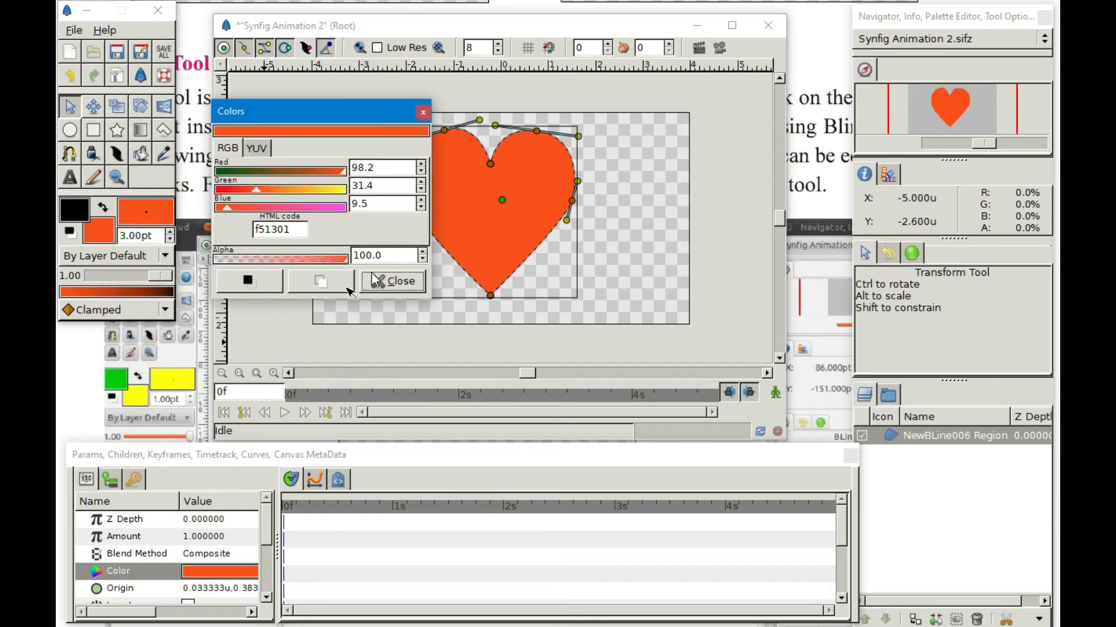
{"action": "left_click", "coordinate": [309, 208]}
{"action": "left_click_drag", "start_coordinate": [244, 187], "coordinate": [221, 196]}
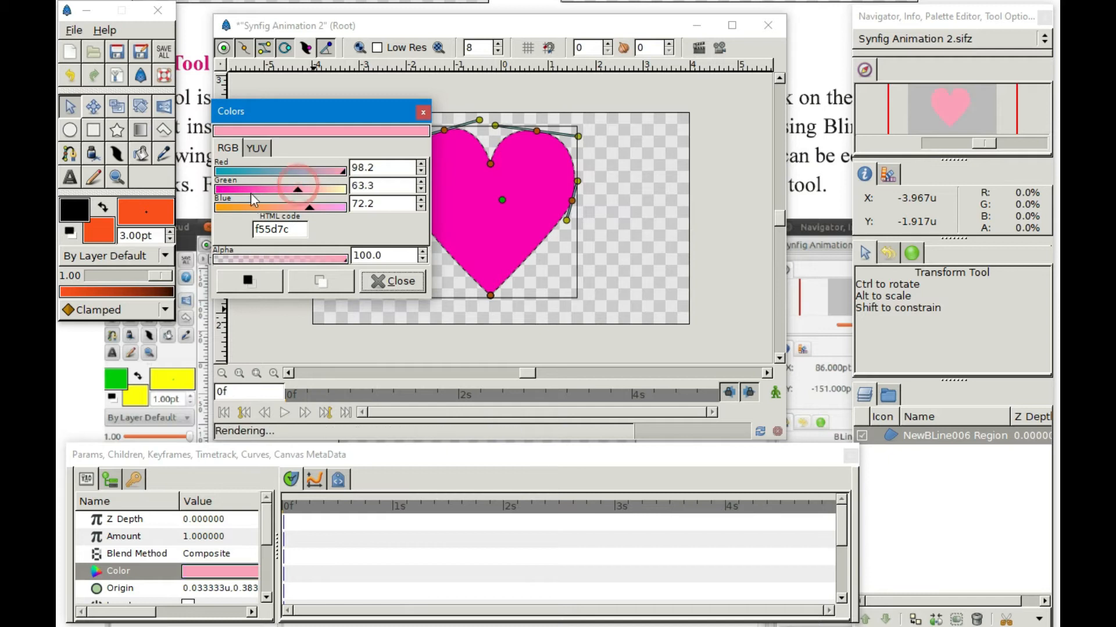
{"action": "left_click", "coordinate": [423, 112]}
{"action": "left_click", "coordinate": [648, 232]}
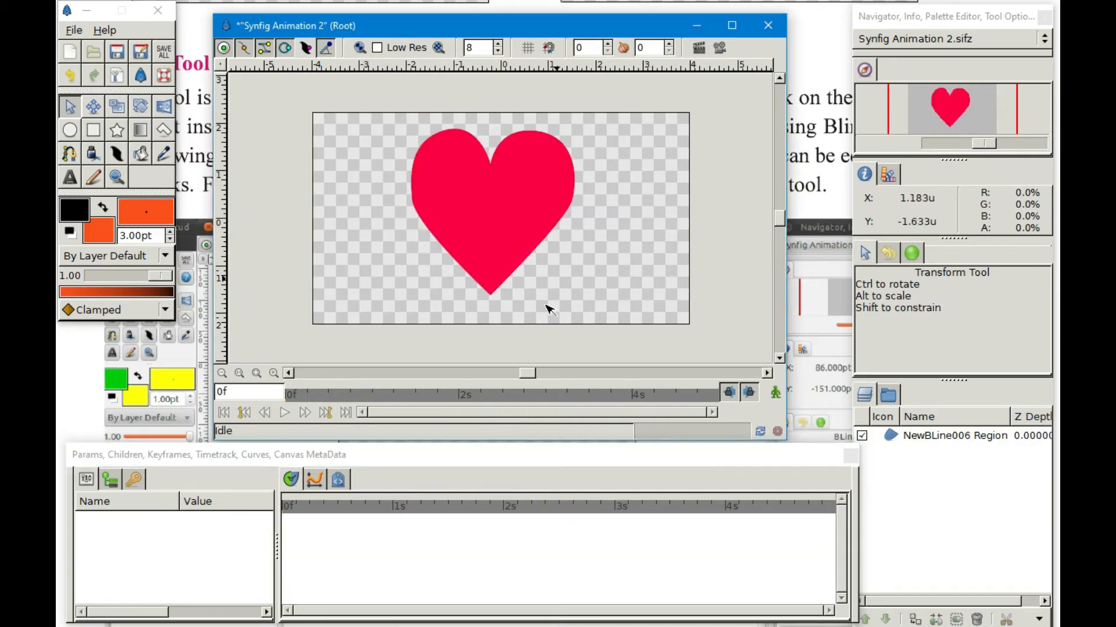
Switch to the PDF and read the Draw Tool section with Figure 2.17.
{"action": "key", "text": "alt+Tab"}
{"action": "key", "text": "Tab"}
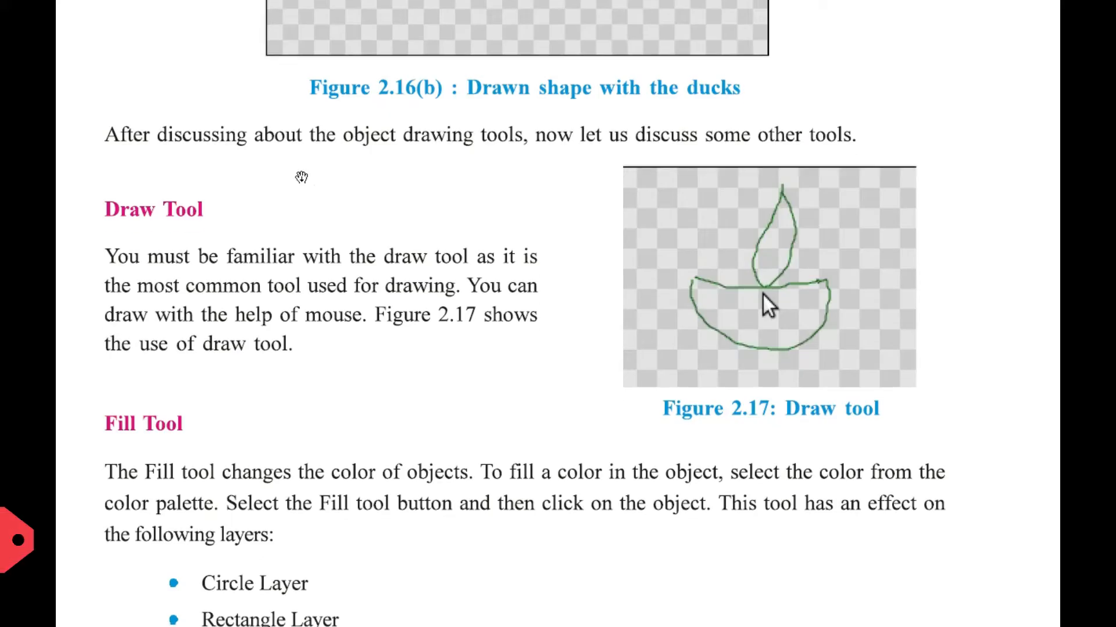
{"action": "scroll", "coordinate": [205, 256], "scroll_direction": "down", "scroll_amount": 2}
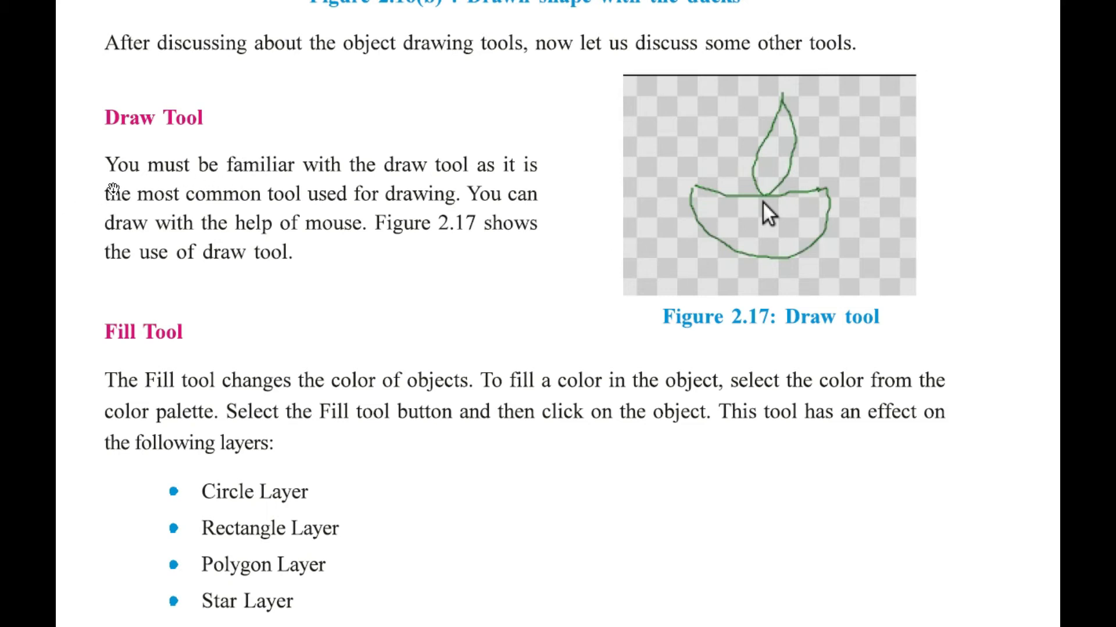
Return to Synfig and create a new blank animation.
{"action": "key", "text": "alt+Tab"}
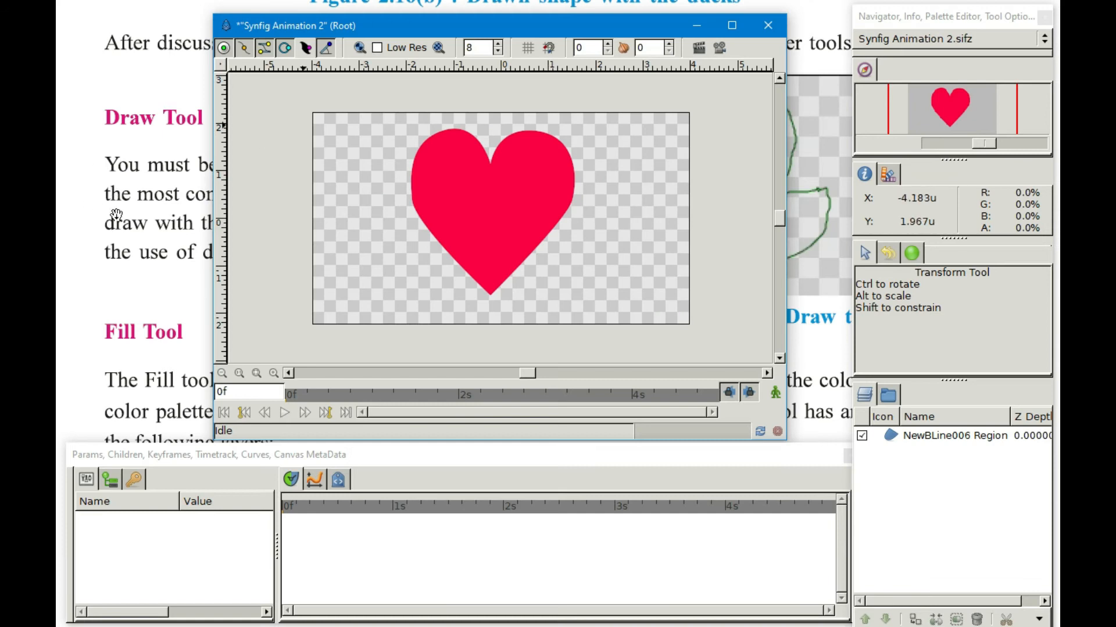
{"action": "key", "text": "alt+Tab"}
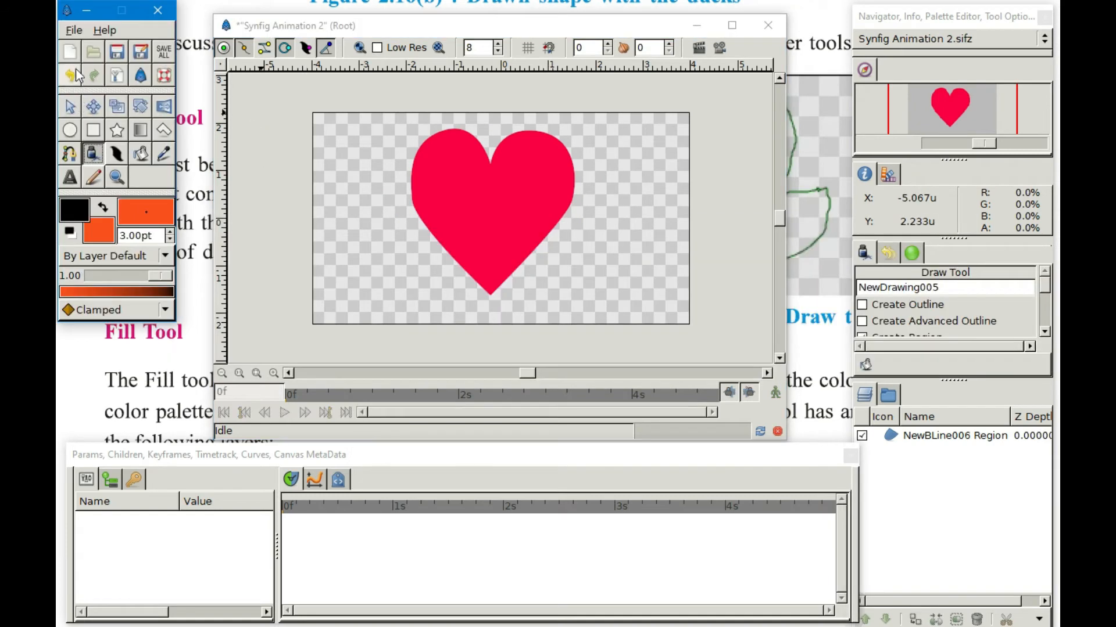
{"action": "left_click", "coordinate": [69, 51]}
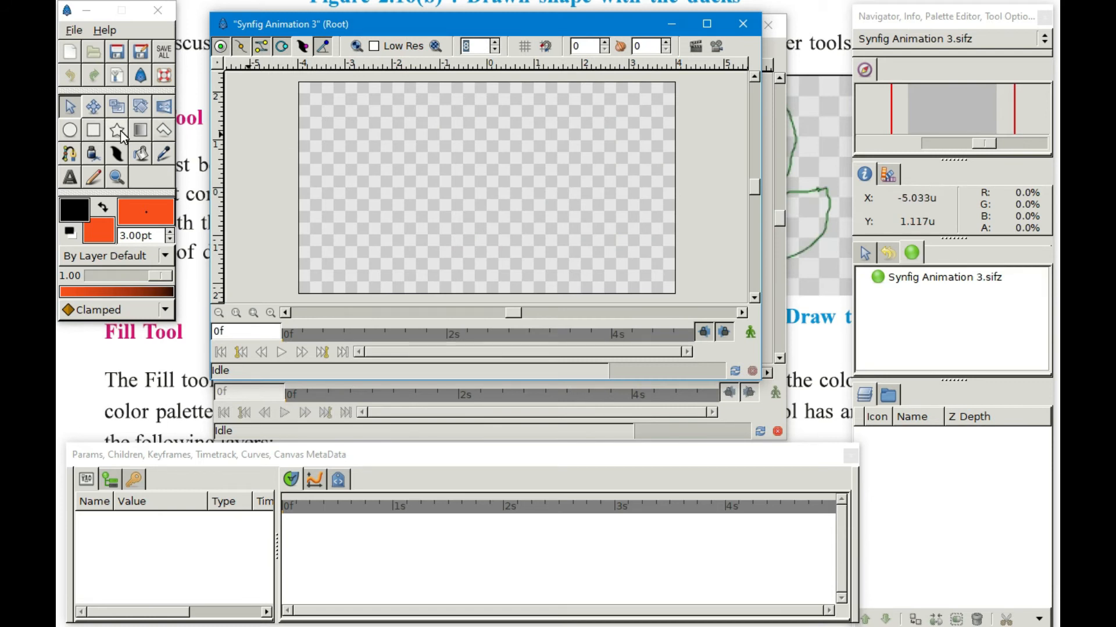
Set the Draw tool to create an outline, with the region option turned off.
{"action": "left_click", "coordinate": [93, 154]}
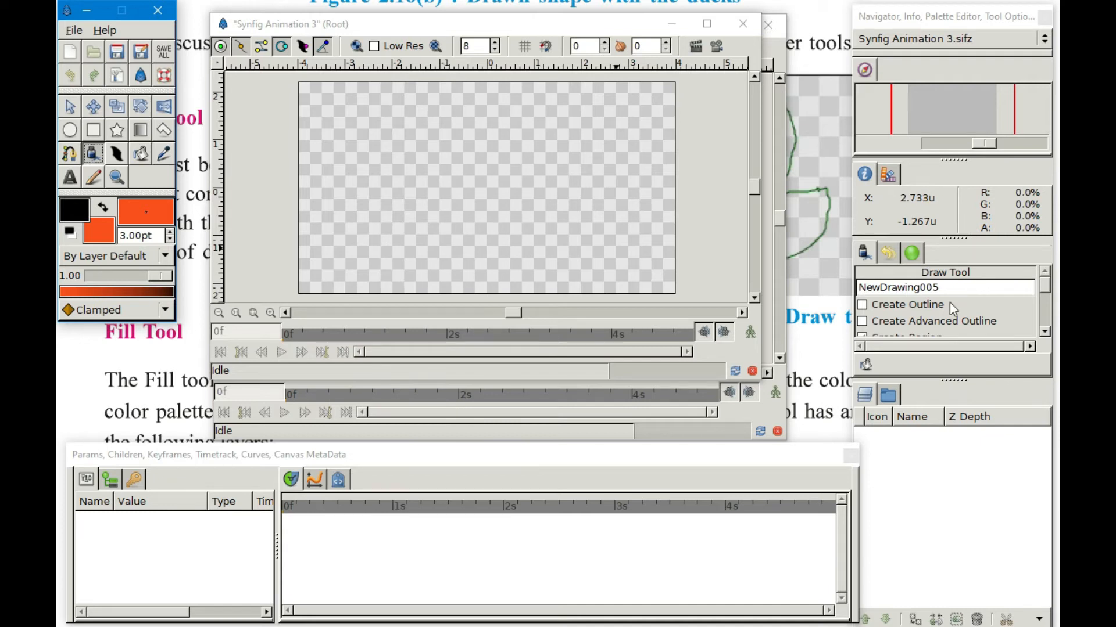
{"action": "scroll", "coordinate": [945, 308], "scroll_direction": "down", "scroll_amount": 1}
{"action": "left_click", "coordinate": [866, 254]}
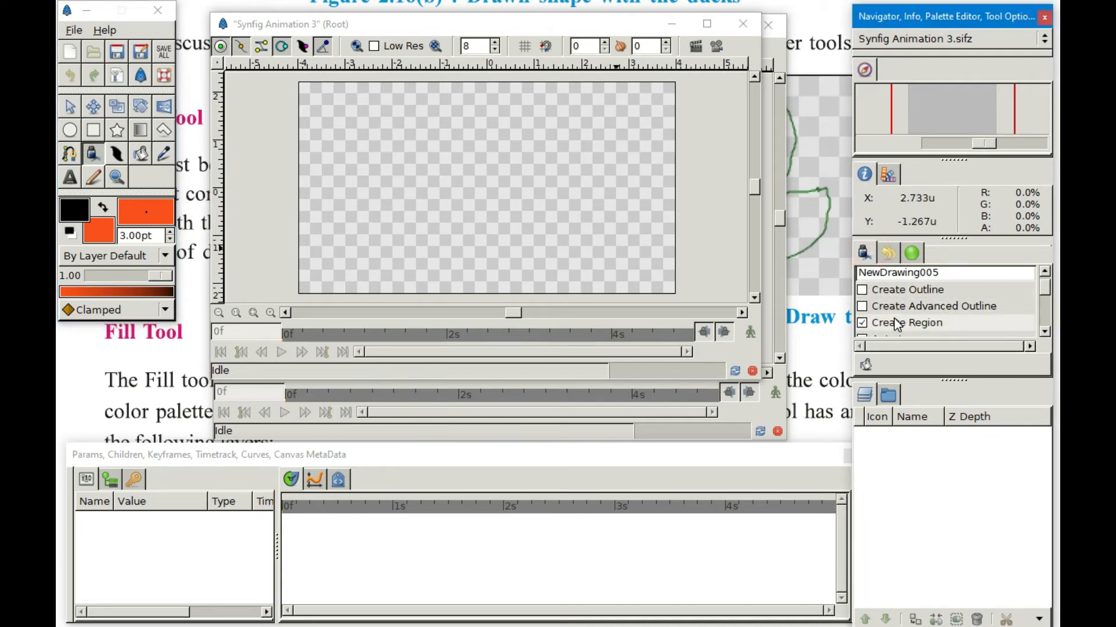
{"action": "scroll", "coordinate": [915, 321], "scroll_direction": "up", "scroll_amount": 1}
{"action": "scroll", "coordinate": [915, 320], "scroll_direction": "down", "scroll_amount": 1}
{"action": "left_click", "coordinate": [905, 289]}
{"action": "left_click", "coordinate": [895, 322]}
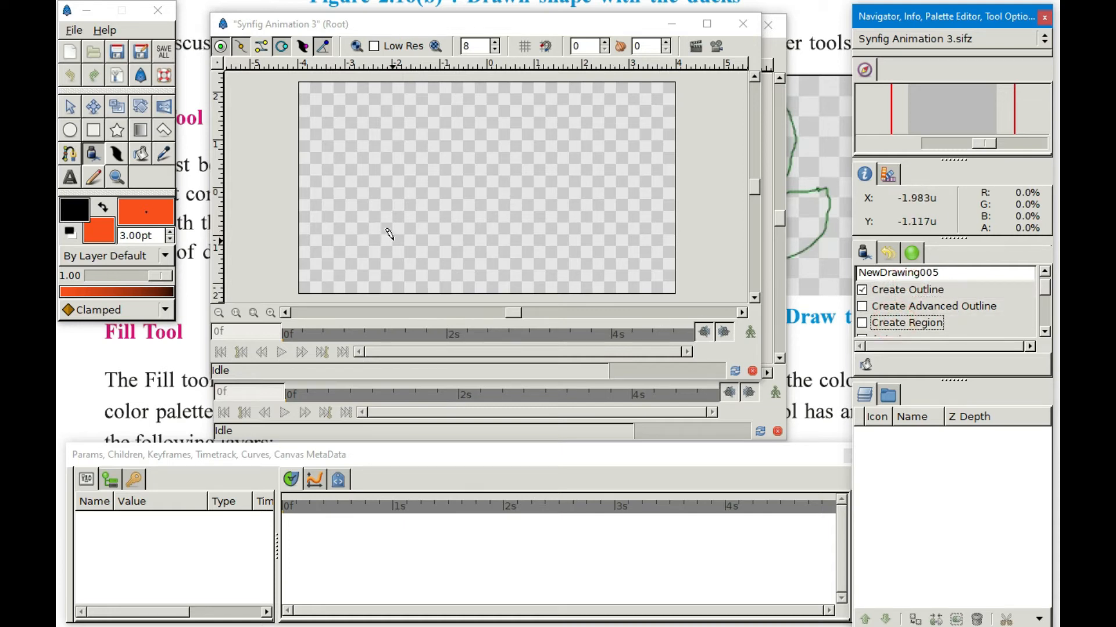
Draw an oil lamp freehand with a rimmed bowl and a flame, raise the bowl's bottom into the canvas and close the flame's base.
{"action": "left_click", "coordinate": [369, 177]}
{"action": "mouse_move", "coordinate": [370, 179]}
{"action": "left_mouse_down"}
{"action": "mouse_move", "coordinate": [557, 190]}
{"action": "mouse_move", "coordinate": [530, 210]}
{"action": "mouse_move", "coordinate": [468, 221]}
{"action": "mouse_move", "coordinate": [430, 220]}
{"action": "mouse_move", "coordinate": [367, 174]}
{"action": "mouse_move", "coordinate": [586, 173]}
{"action": "left_mouse_up"}
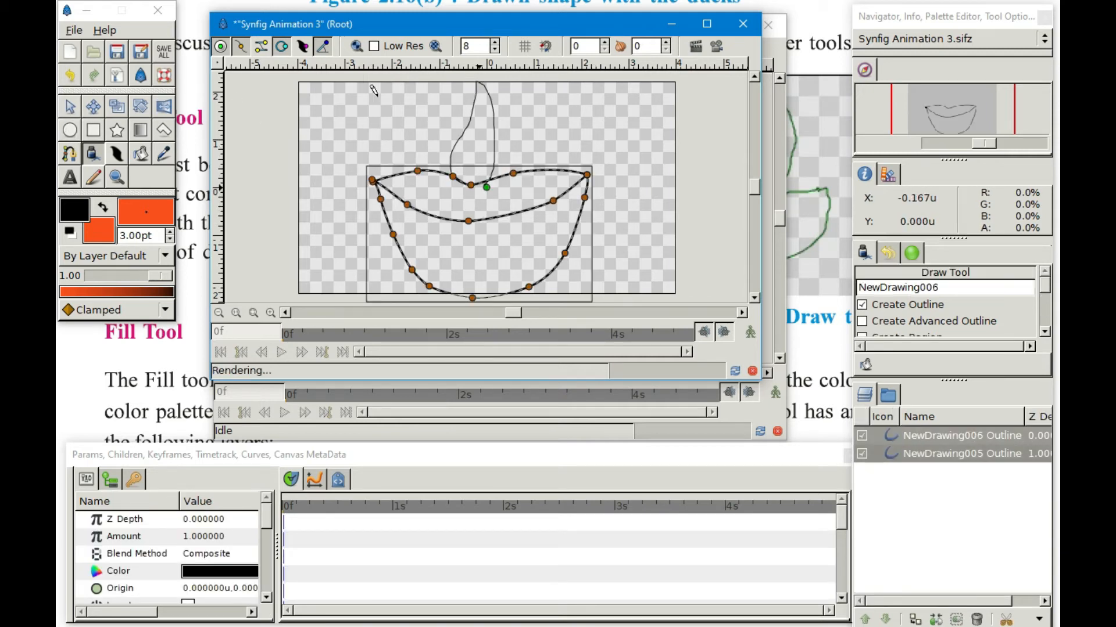
{"action": "left_click", "coordinate": [71, 107]}
{"action": "left_click", "coordinate": [661, 180]}
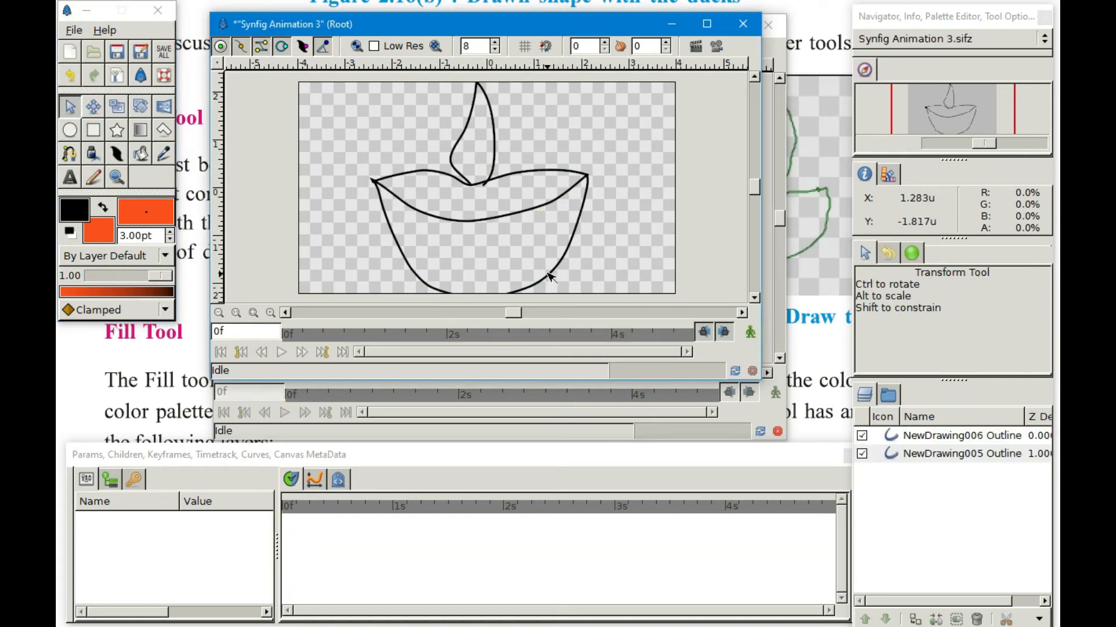
{"action": "left_click", "coordinate": [528, 289]}
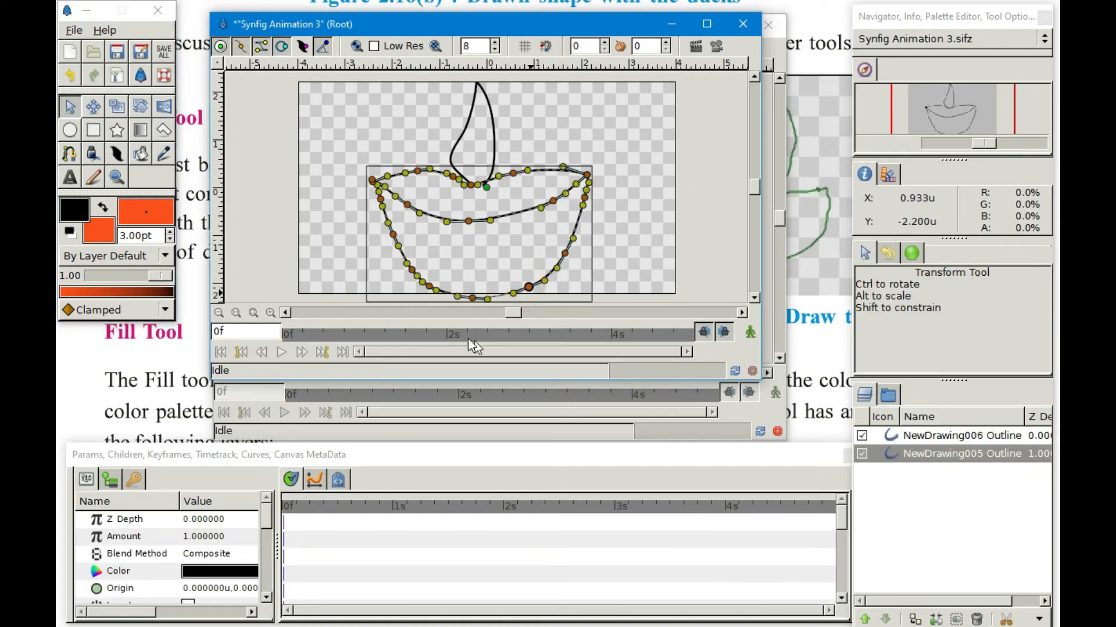
{"action": "left_click", "coordinate": [416, 127]}
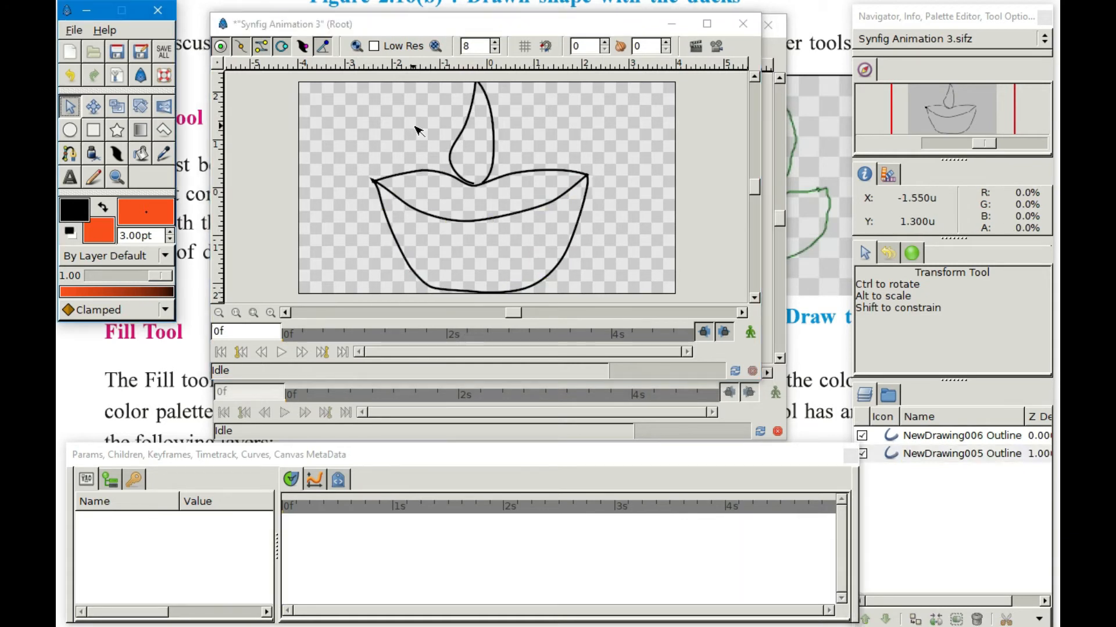
Switch to the PDF and read the Fill Tool section with its list of affected layers.
{"action": "key", "text": "alt+Tab"}
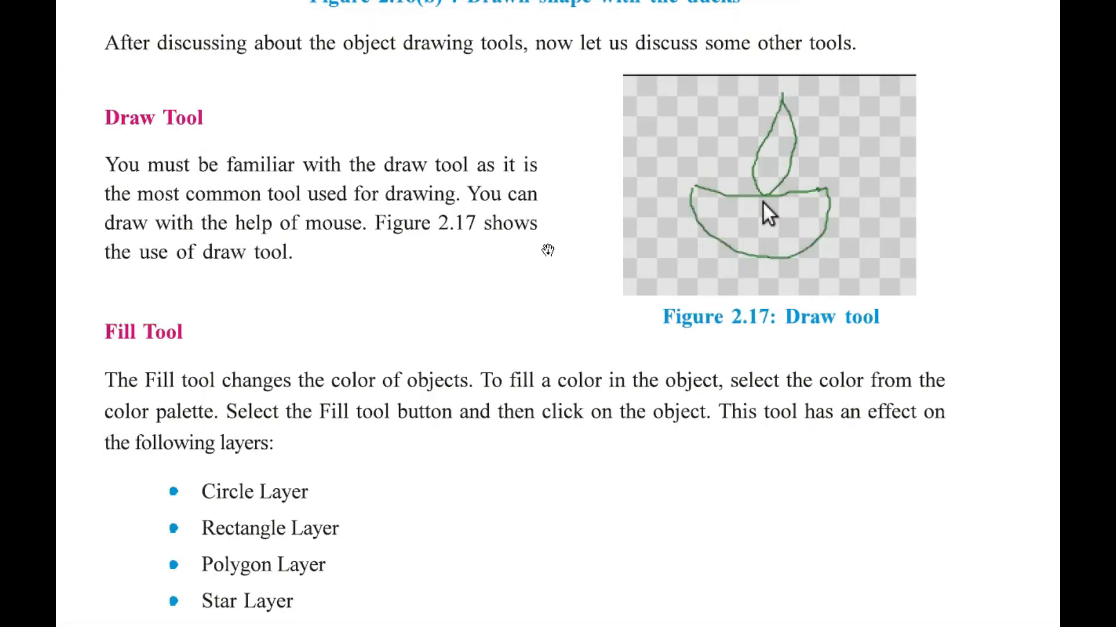
{"action": "scroll", "coordinate": [548, 251], "scroll_direction": "down", "scroll_amount": 3}
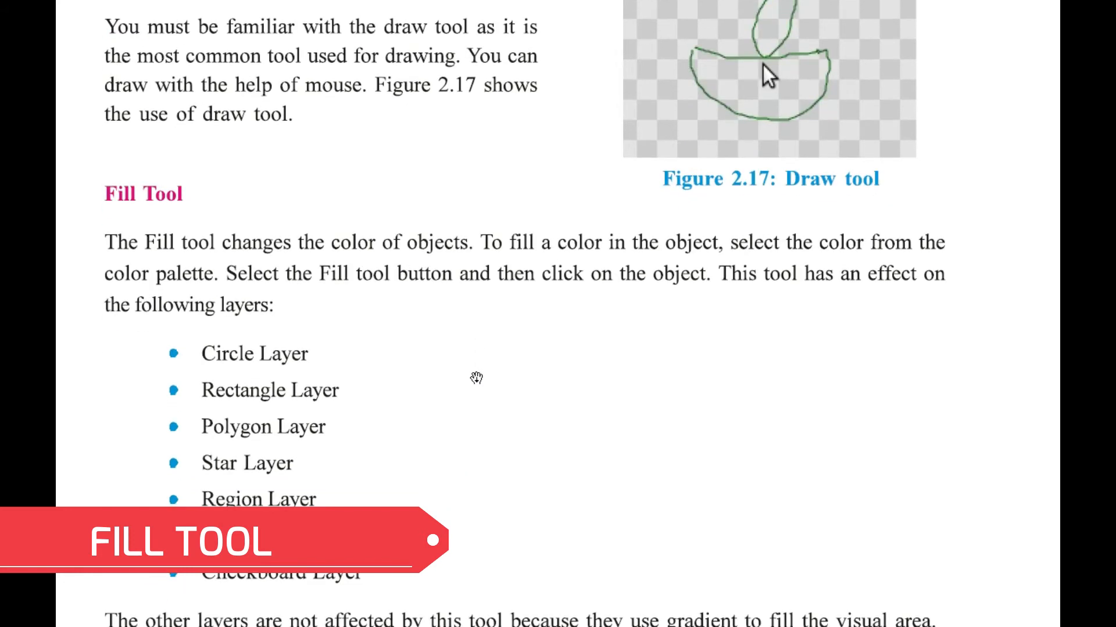
{"action": "scroll", "coordinate": [476, 378], "scroll_direction": "down", "scroll_amount": 2}
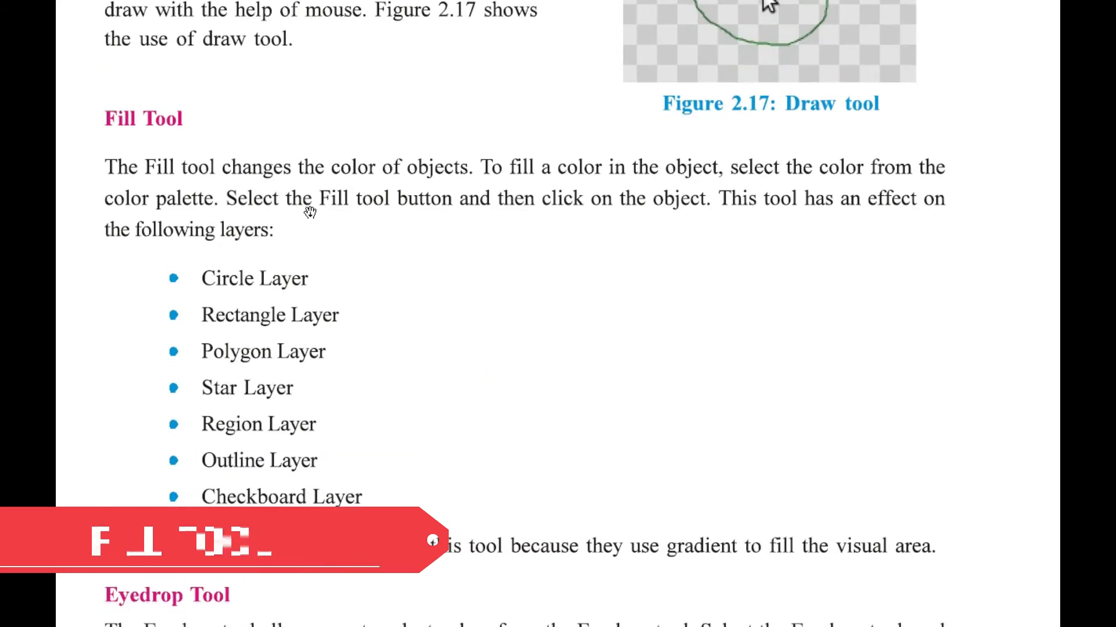
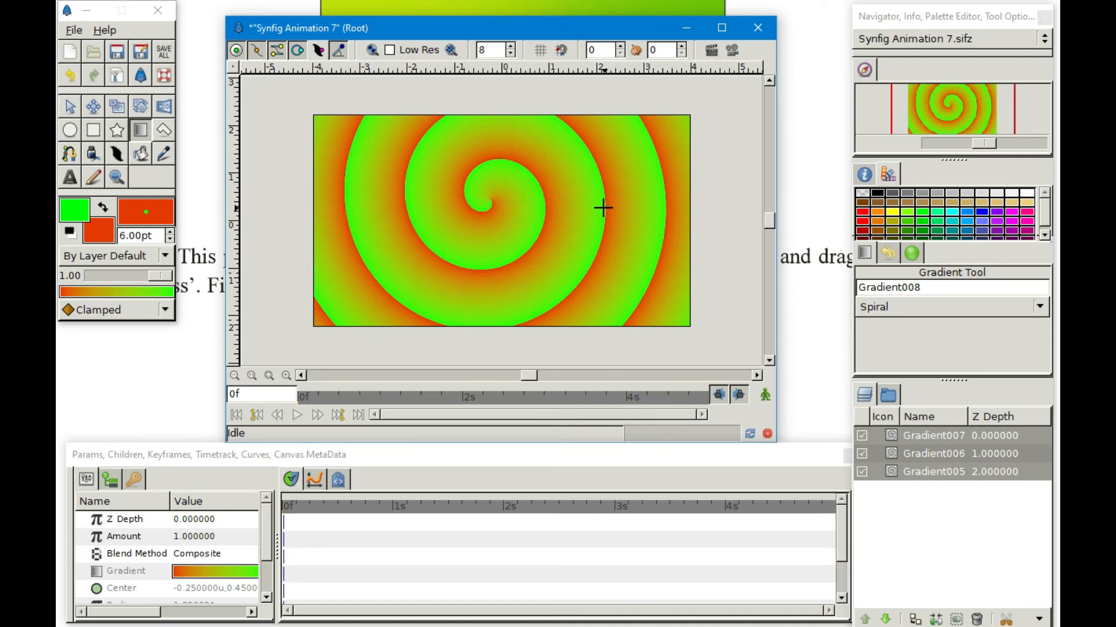
Delete the Gradient007 and Gradient006 layers, keeping only Gradient005.
{"action": "left_click", "coordinate": [911, 499]}
{"action": "left_click", "coordinate": [882, 441]}
{"action": "left_click", "coordinate": [882, 457]}
{"action": "left_click", "coordinate": [884, 472]}
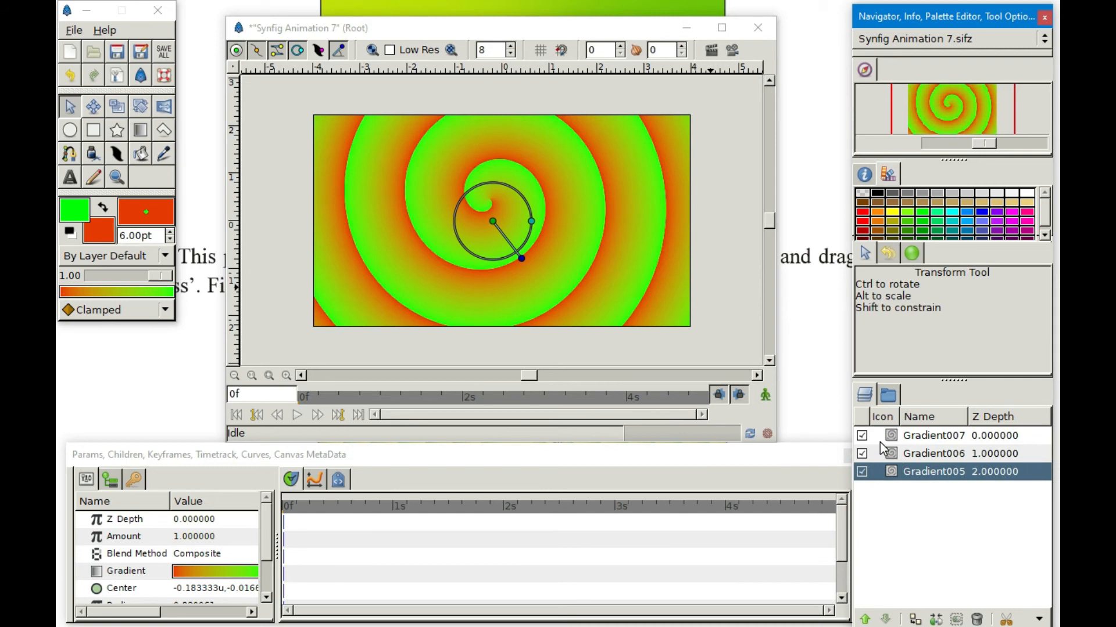
{"action": "left_click", "coordinate": [879, 442]}
{"action": "left_click", "coordinate": [885, 454], "text": "ctrl"}
{"action": "right_click", "coordinate": [883, 451]}
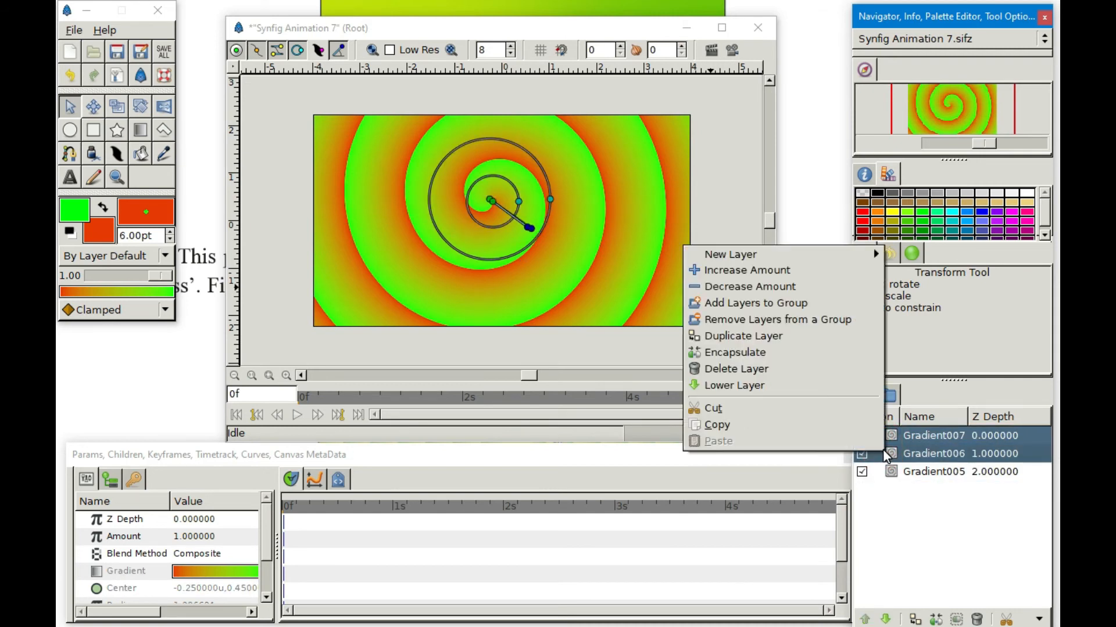
{"action": "left_click", "coordinate": [815, 369]}
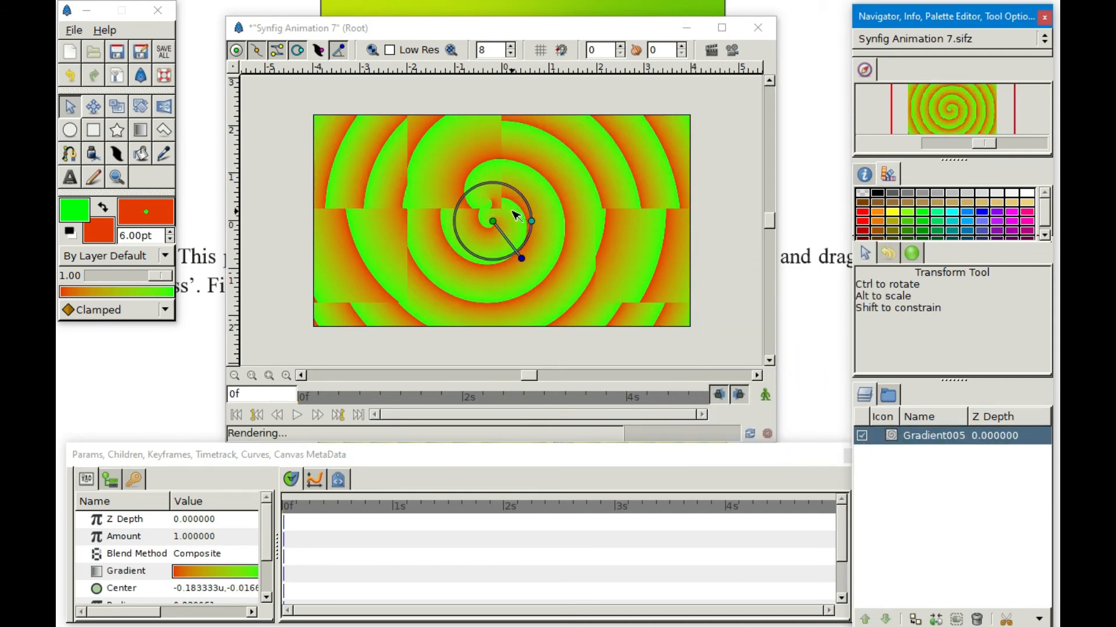
Enlarge the Gradient005 spiral to a radius of about 2.15 units and undo the further radius and rotation changes.
{"action": "left_click_drag", "start_coordinate": [531, 222], "coordinate": [598, 221]}
{"action": "right_click", "coordinate": [598, 230]}
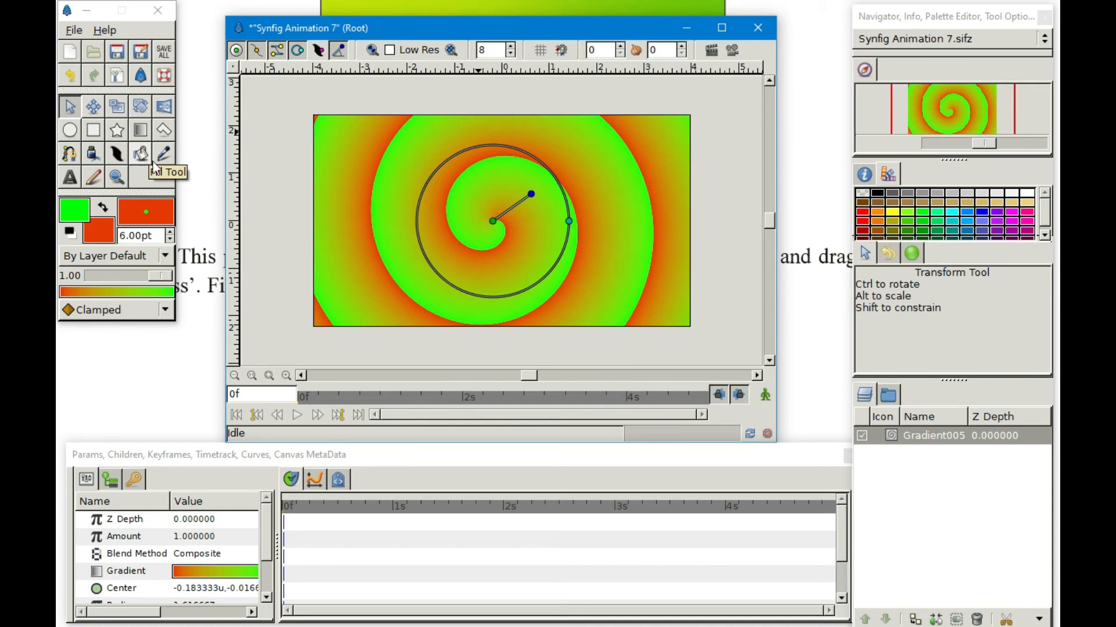
{"action": "key", "text": "ctrl+z"}
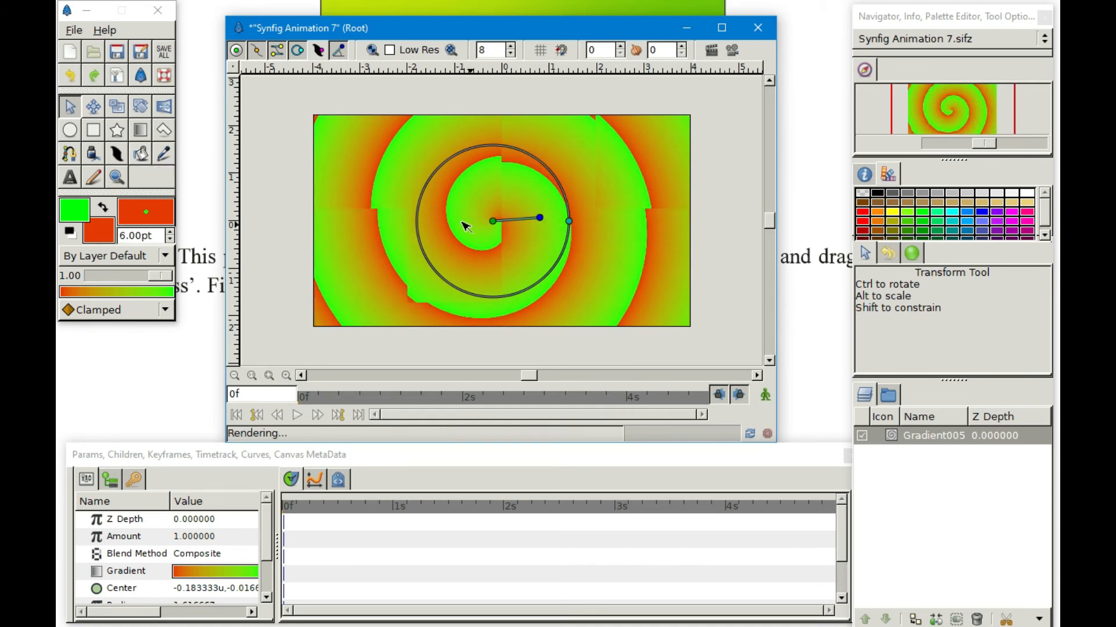
{"action": "key", "text": "ctrl+z"}
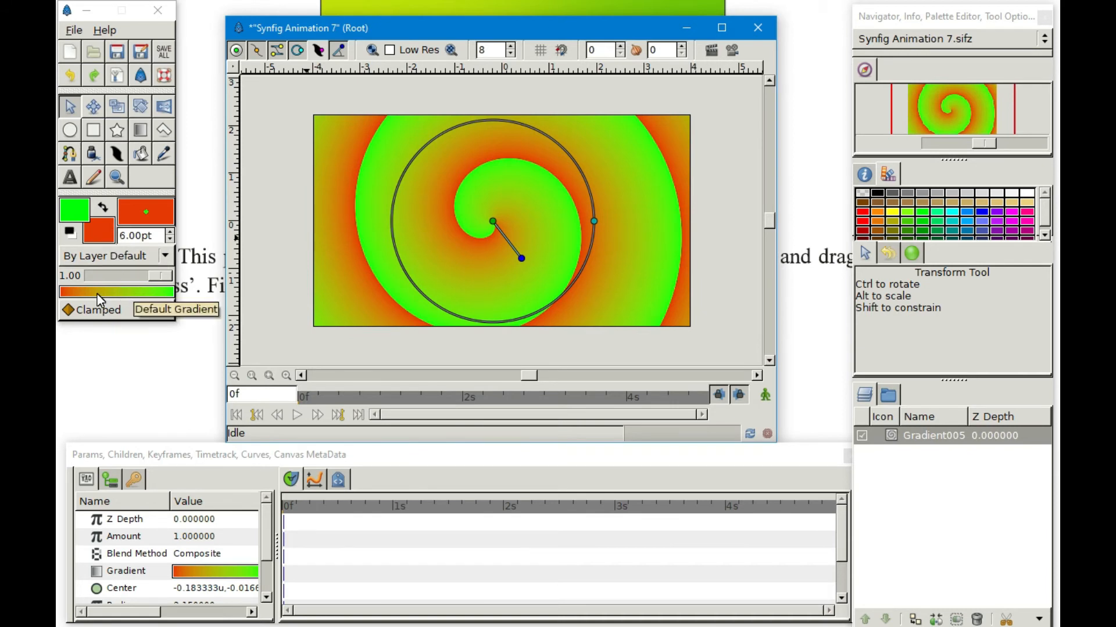
Edit the default gradient, changing its starting colour to blue and its end colour to pink.
{"action": "left_click", "coordinate": [97, 295]}
{"action": "left_click_drag", "start_coordinate": [142, 75], "coordinate": [476, 131]}
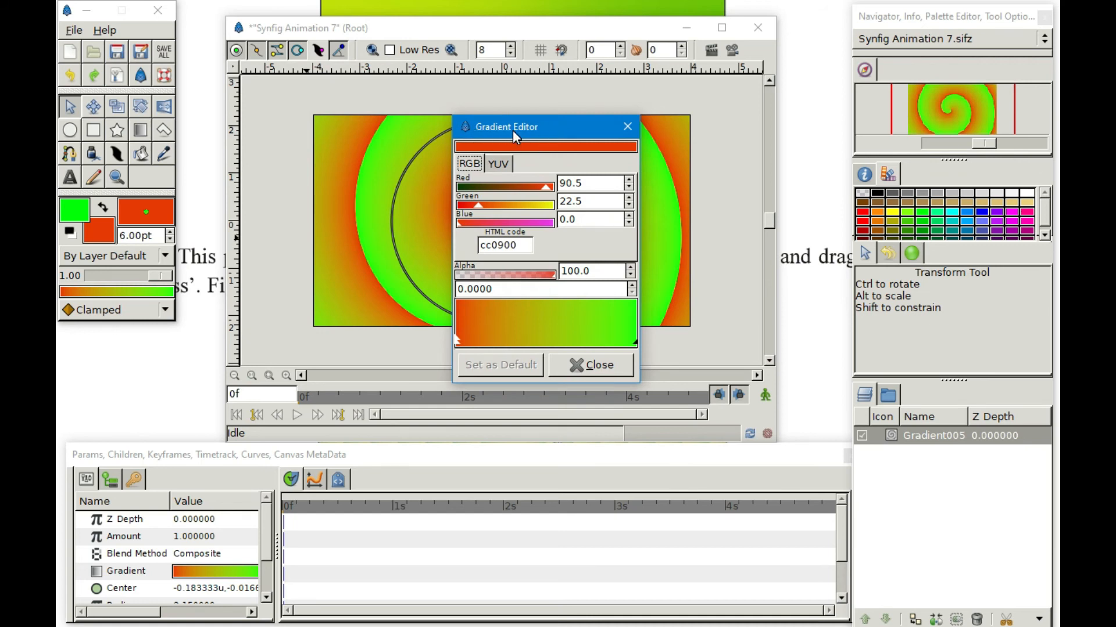
{"action": "left_click", "coordinate": [499, 165]}
{"action": "left_click", "coordinate": [473, 162]}
{"action": "left_click", "coordinate": [497, 163]}
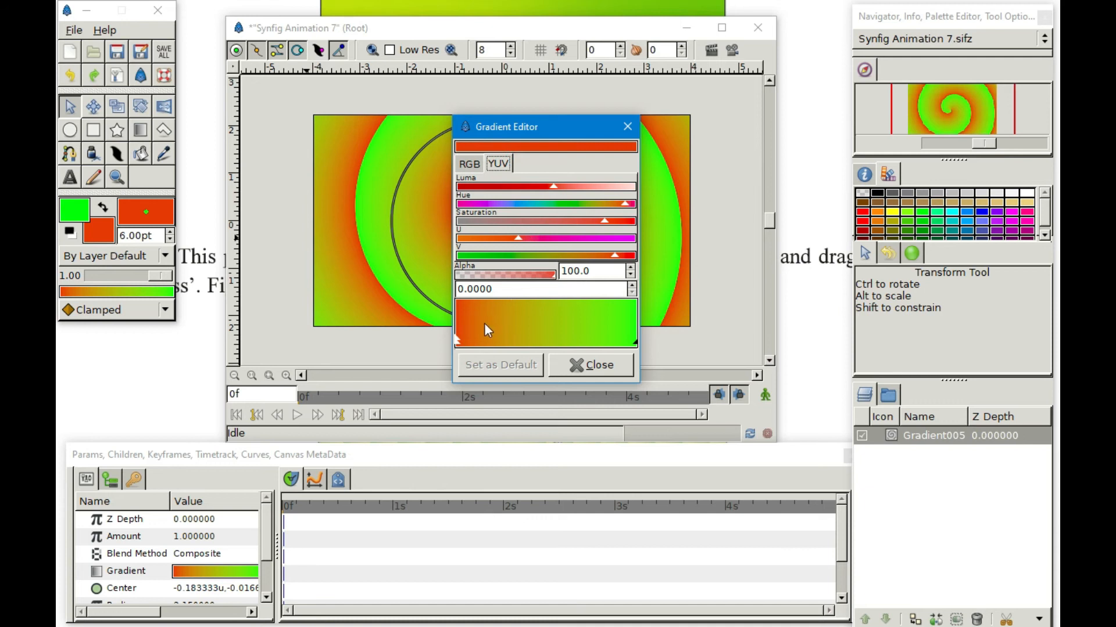
{"action": "mouse_move", "coordinate": [457, 339]}
{"action": "left_mouse_down"}
{"action": "mouse_move", "coordinate": [482, 340]}
{"action": "mouse_move", "coordinate": [437, 348]}
{"action": "left_mouse_up"}
{"action": "left_click", "coordinate": [514, 204]}
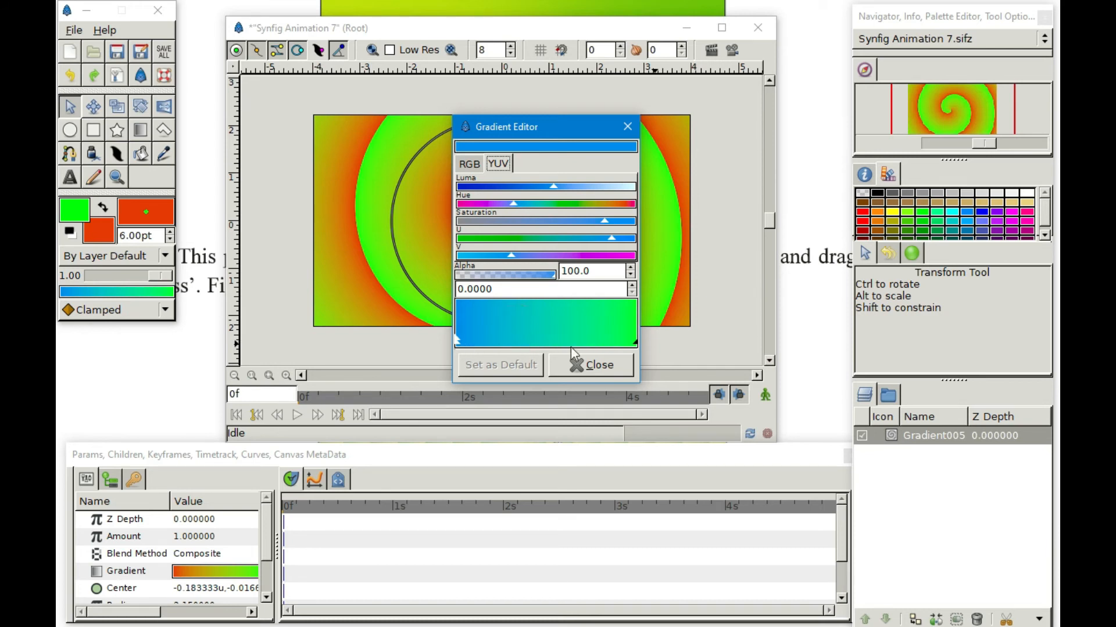
{"action": "left_click", "coordinate": [635, 344]}
{"action": "mouse_move", "coordinate": [635, 345]}
{"action": "left_mouse_down"}
{"action": "mouse_move", "coordinate": [611, 348]}
{"action": "mouse_move", "coordinate": [638, 344]}
{"action": "left_mouse_up"}
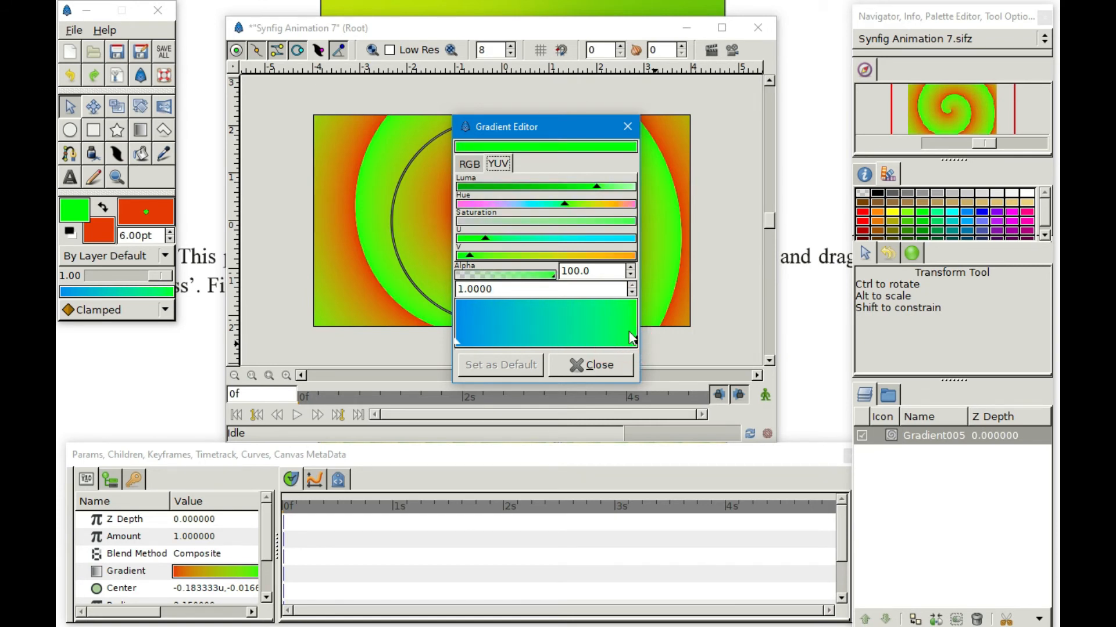
{"action": "left_click", "coordinate": [463, 203]}
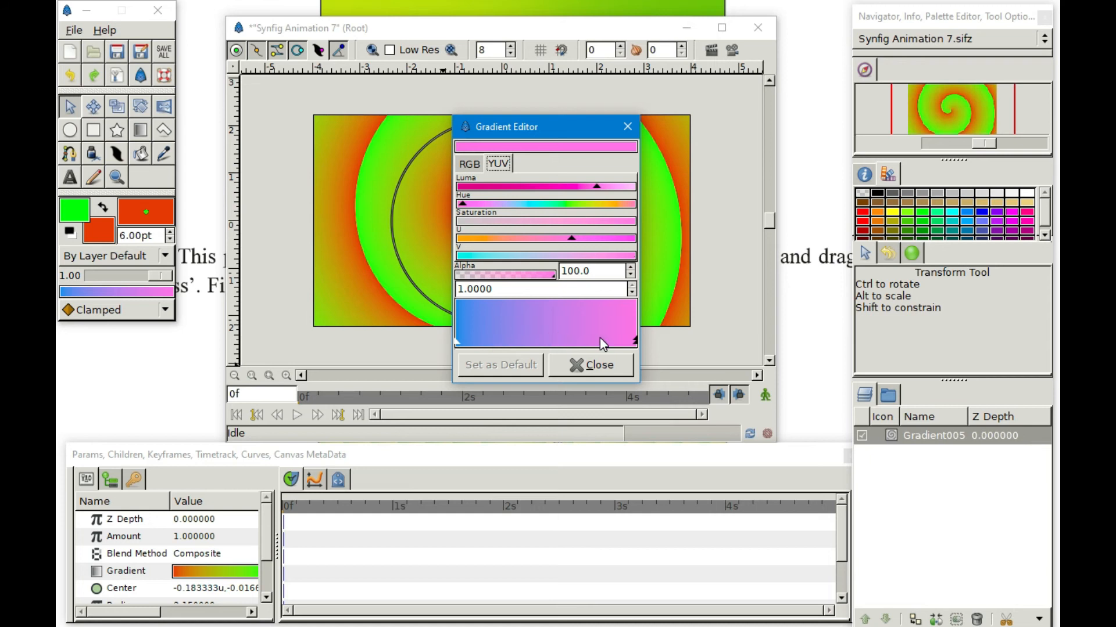
Insert three colour points into the gradient at about 0.21, 0.43 and 0.70.
{"action": "right_click", "coordinate": [494, 336]}
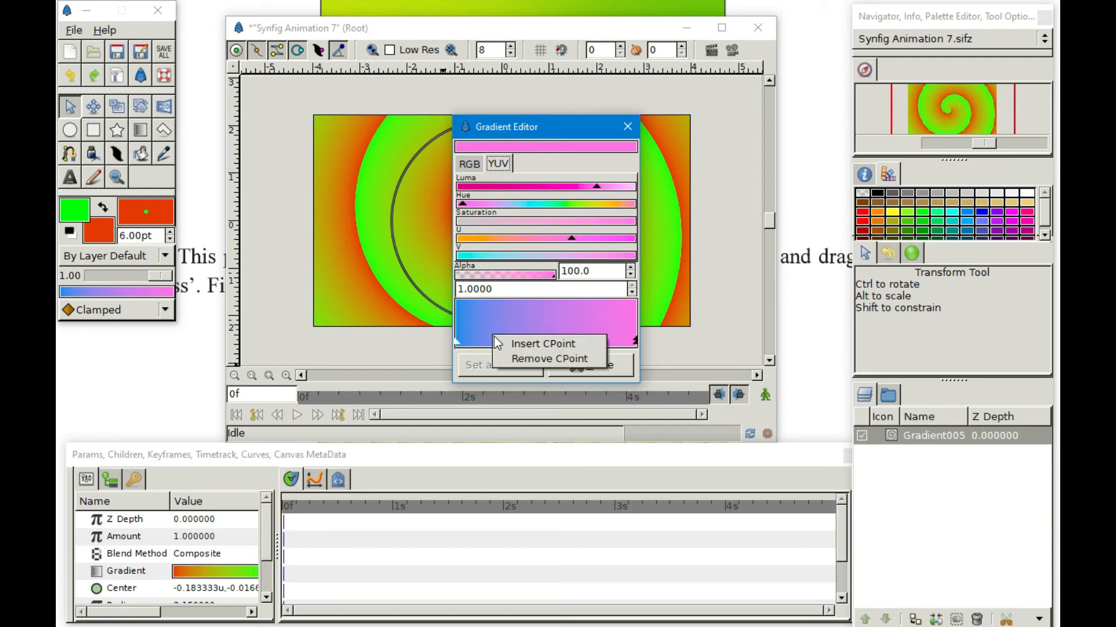
{"action": "left_click", "coordinate": [528, 345]}
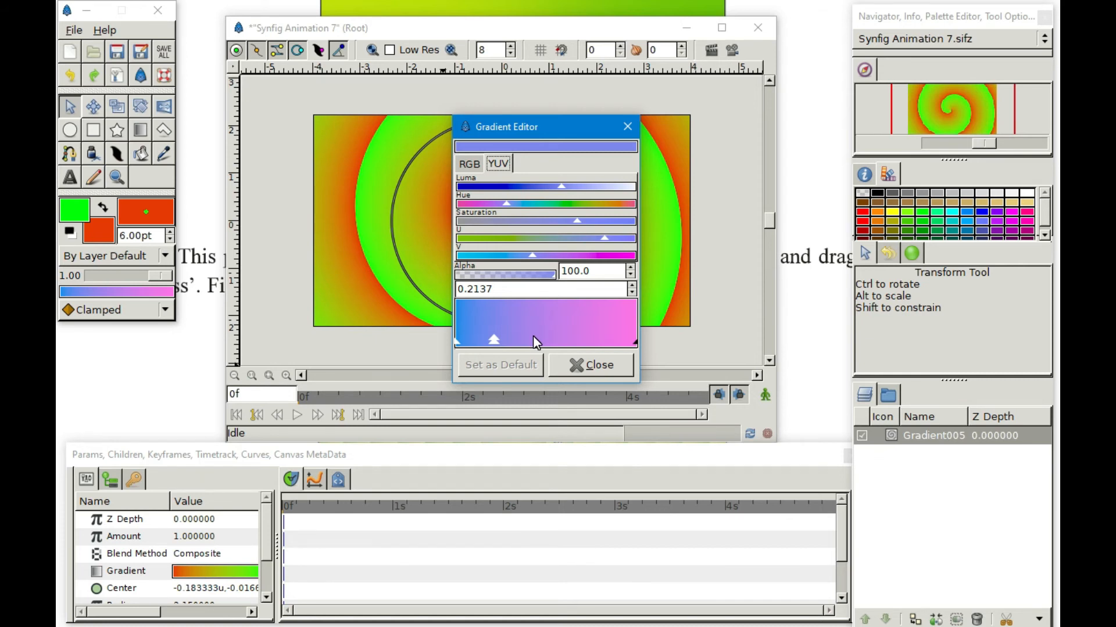
{"action": "right_click", "coordinate": [534, 338]}
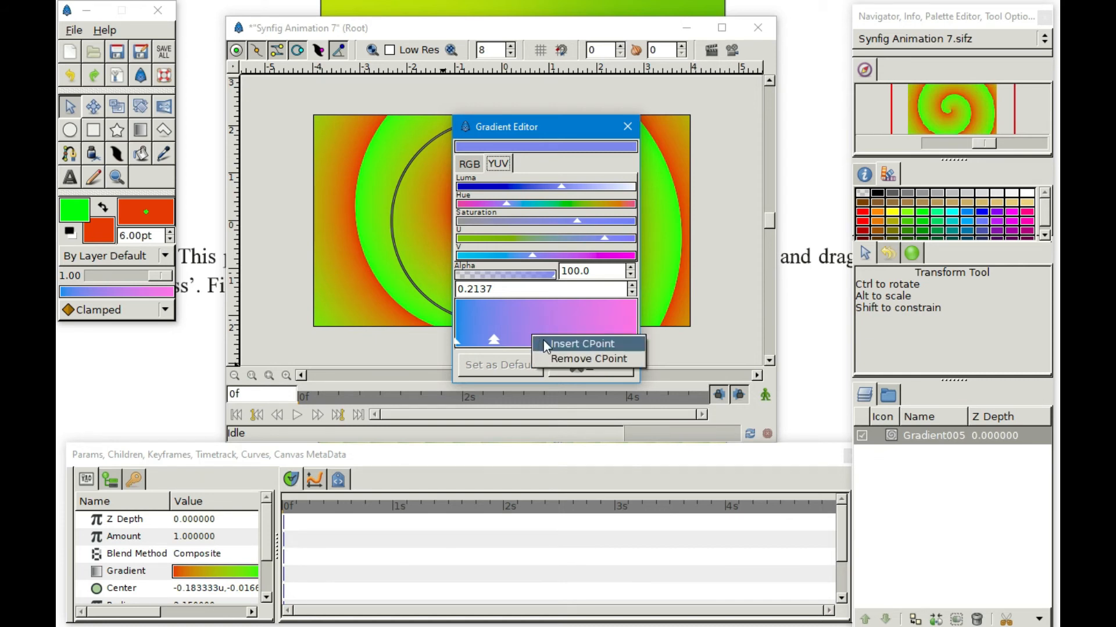
{"action": "left_click", "coordinate": [545, 344]}
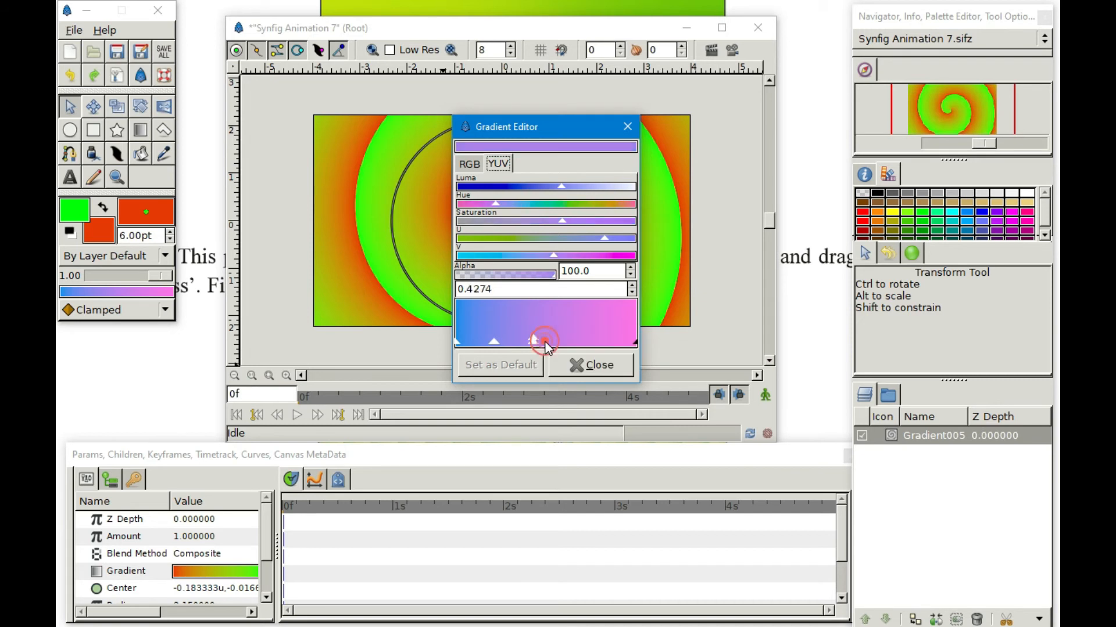
{"action": "right_click", "coordinate": [583, 335]}
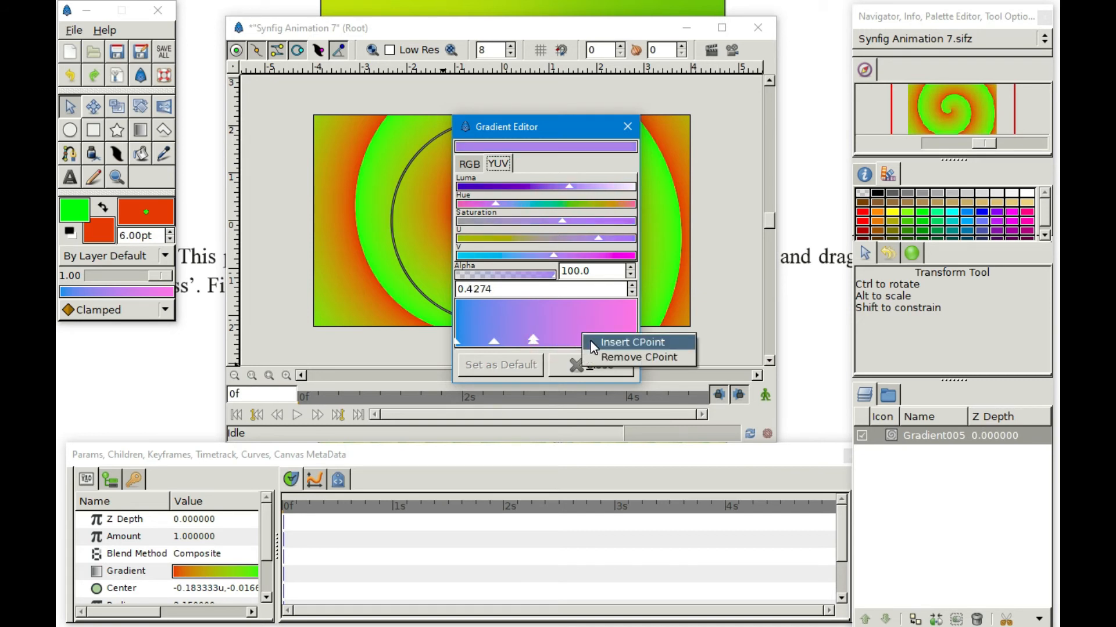
{"action": "left_click", "coordinate": [616, 343]}
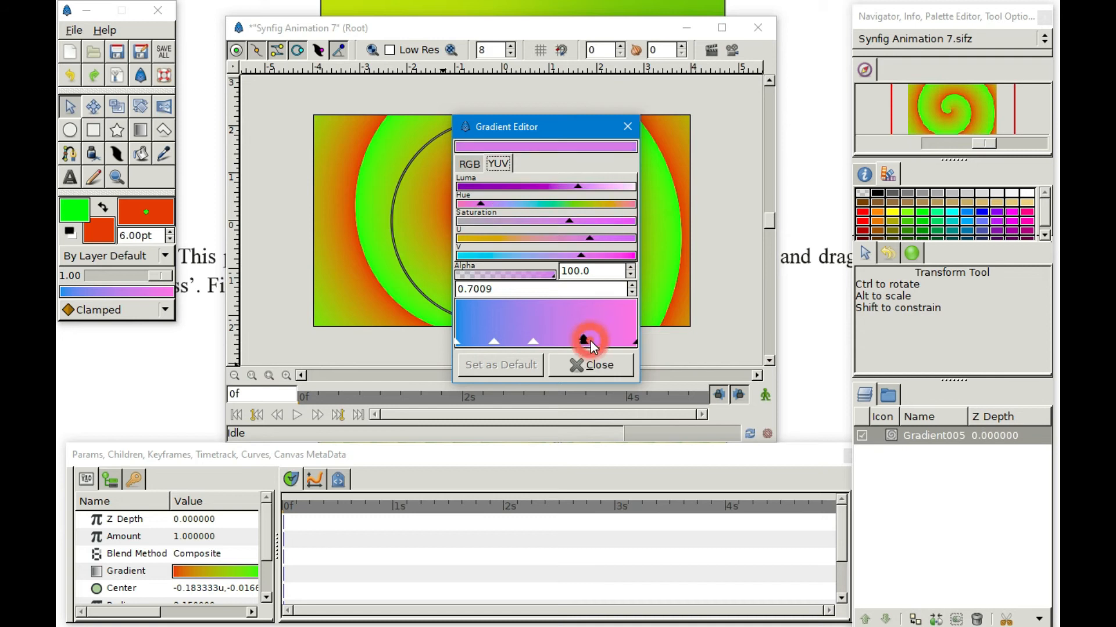
Recolour the three inner colour points golden brown, pink and dark purple, in order from the blue end.
{"action": "left_click", "coordinate": [493, 342]}
{"action": "left_click", "coordinate": [533, 342]}
{"action": "left_click", "coordinate": [583, 341]}
{"action": "left_click", "coordinate": [495, 341]}
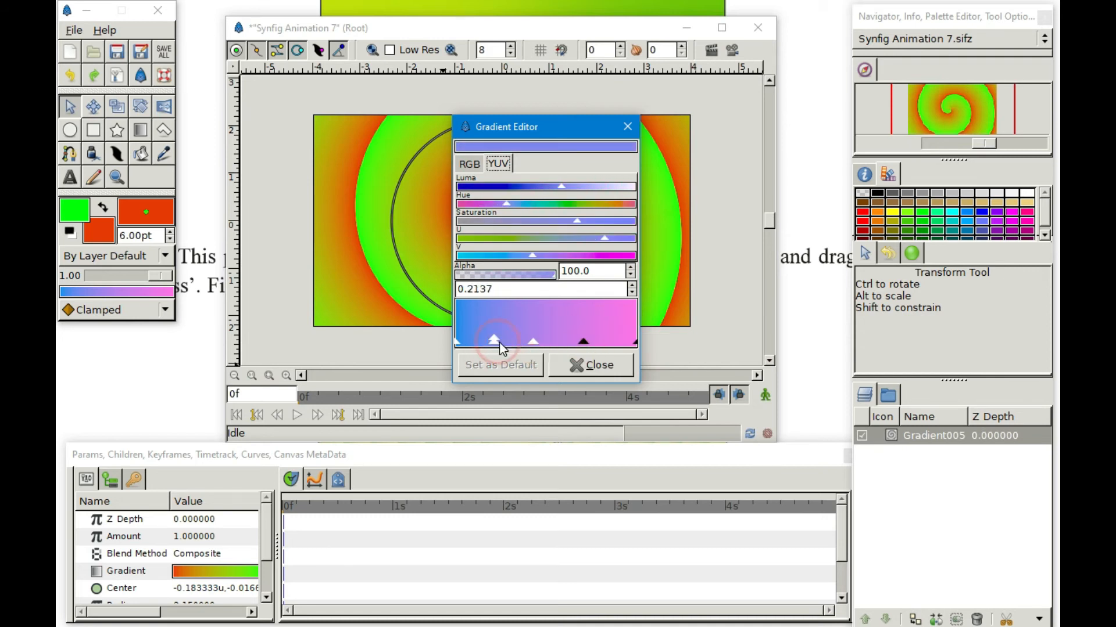
{"action": "left_click", "coordinate": [526, 205]}
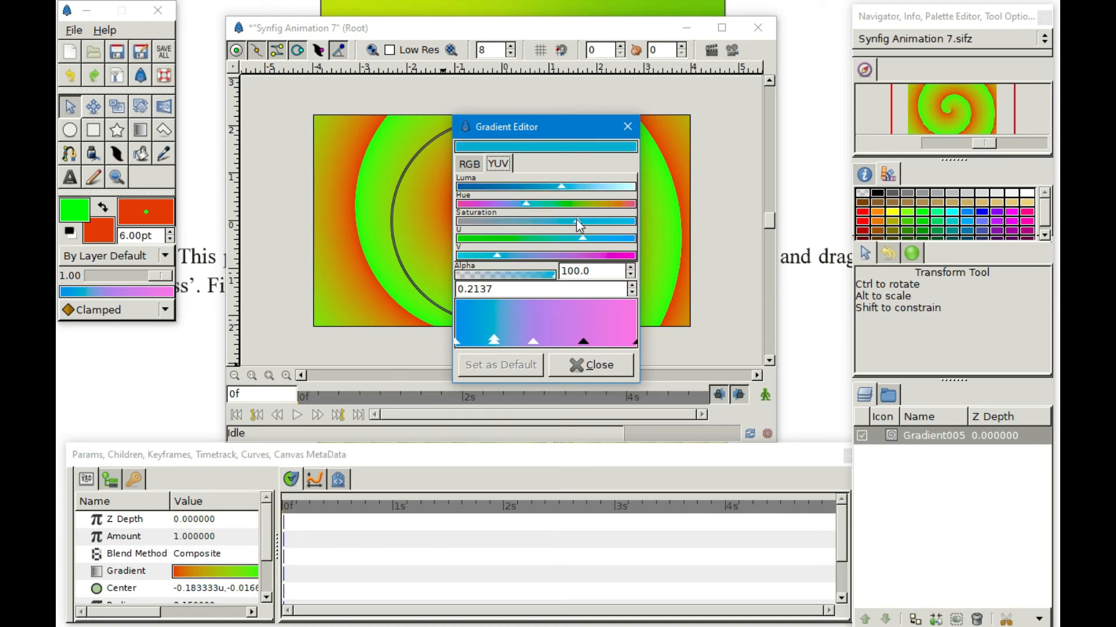
{"action": "left_click", "coordinate": [606, 204]}
{"action": "left_click", "coordinate": [533, 341]}
{"action": "left_click", "coordinate": [465, 205]}
{"action": "left_click", "coordinate": [583, 341]}
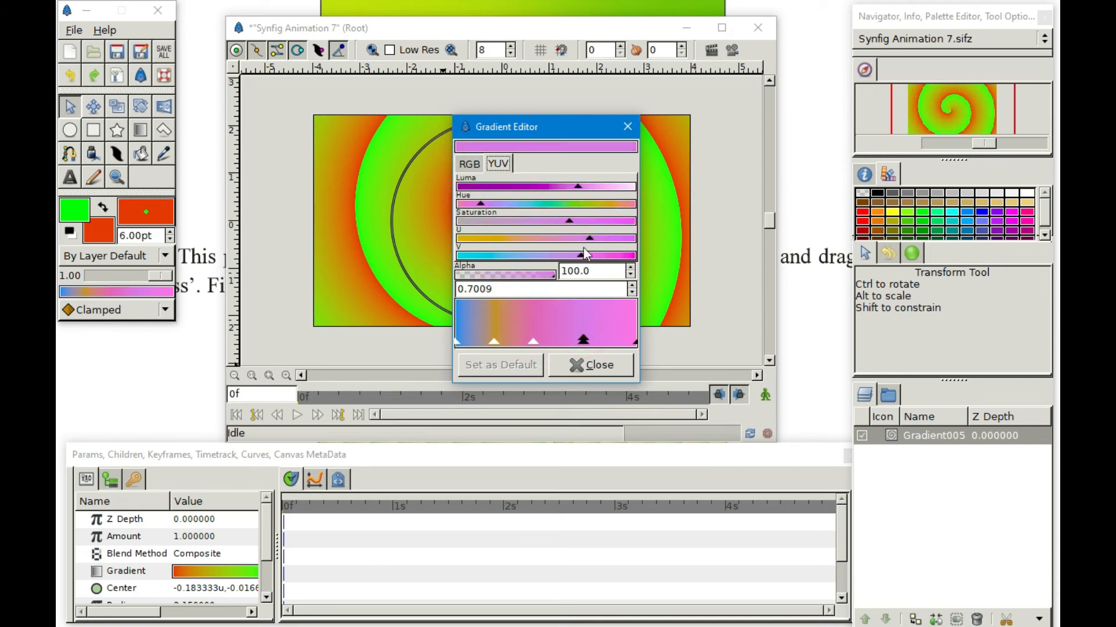
{"action": "left_click", "coordinate": [475, 187]}
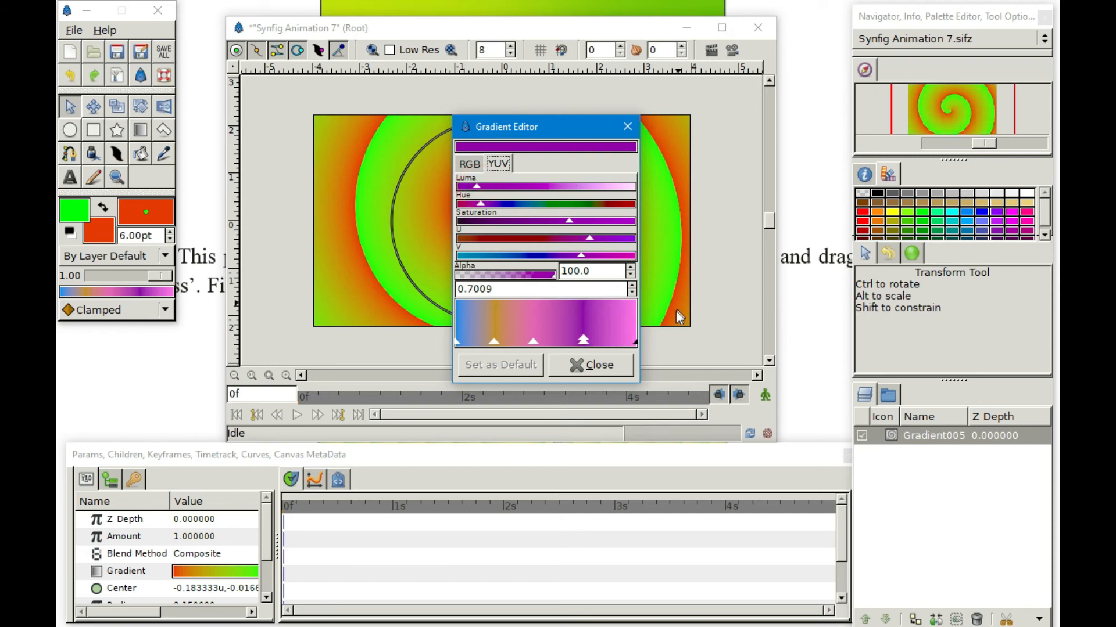
Change the gradient's end colour point to green and close the gradient editor.
{"action": "left_click", "coordinate": [633, 342]}
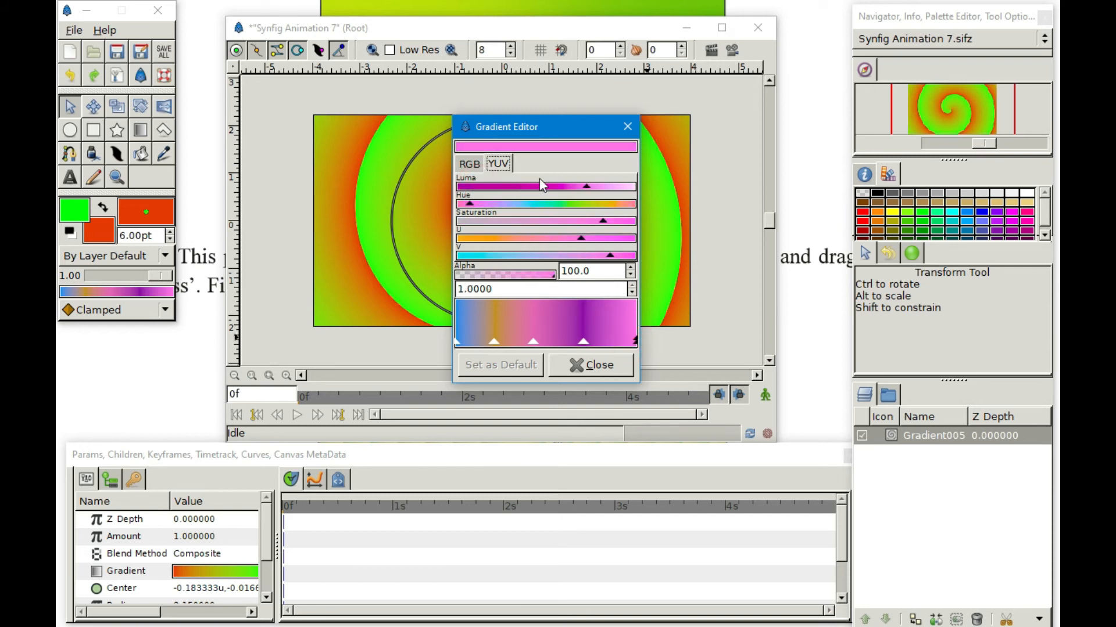
{"action": "left_click", "coordinate": [560, 203]}
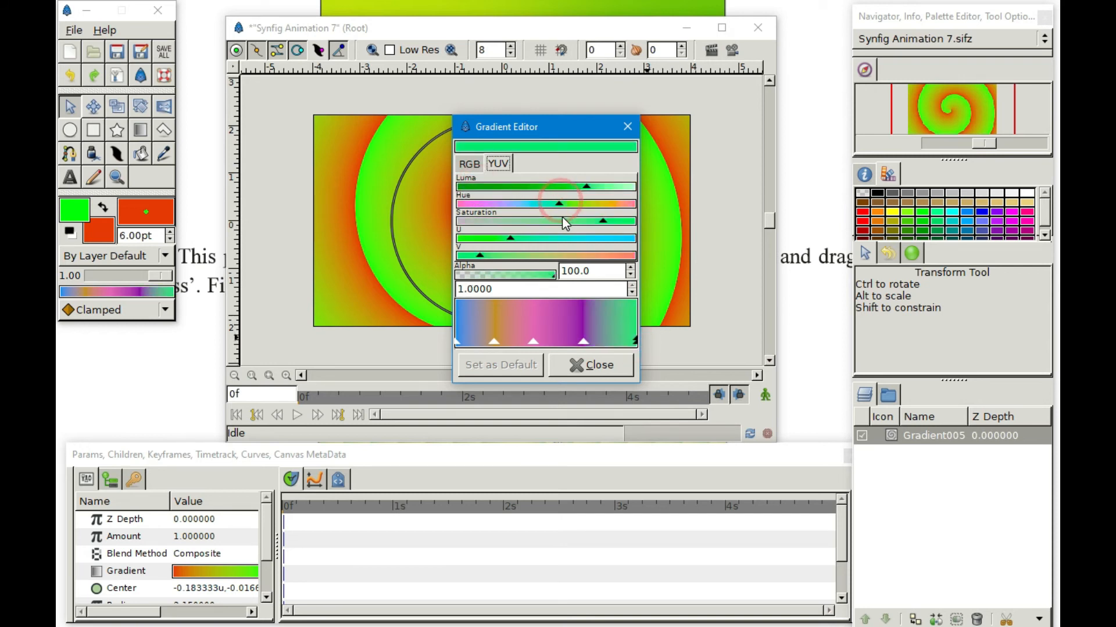
{"action": "left_click", "coordinate": [617, 363]}
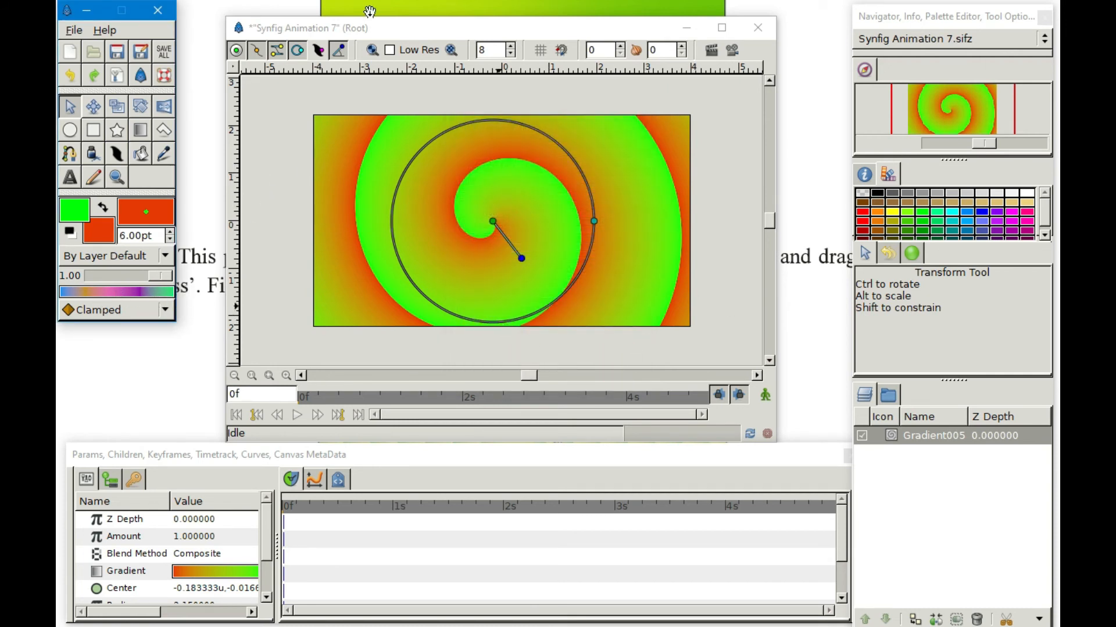
Draw a tight Spiral gradient with the new colours, centred at about -0.2, 0 on the canvas.
{"action": "left_click", "coordinate": [140, 130]}
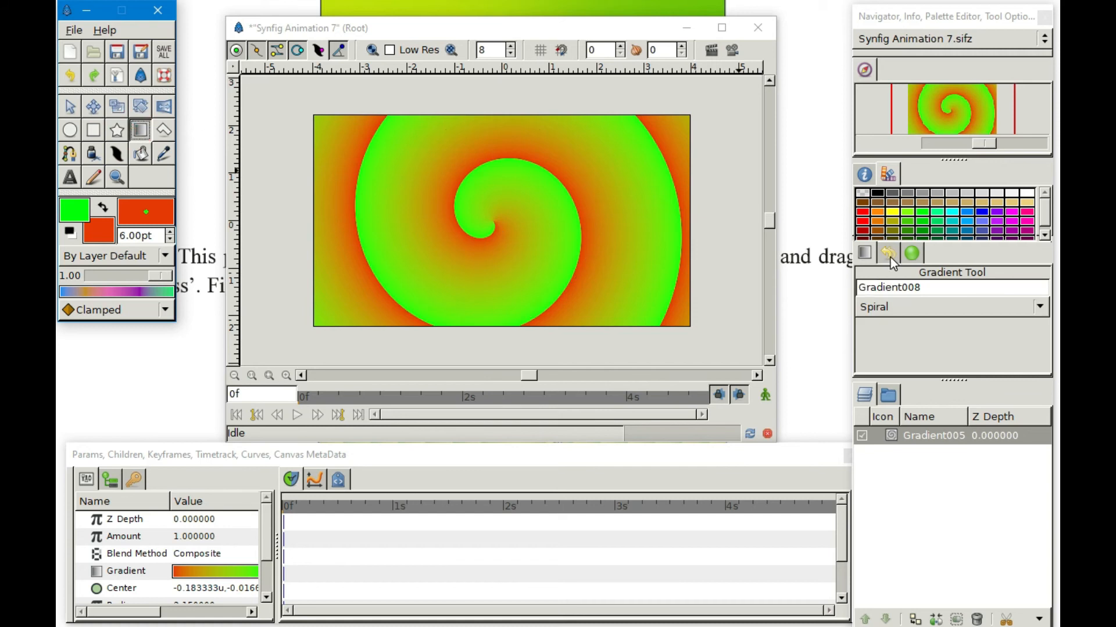
{"action": "left_click", "coordinate": [917, 310]}
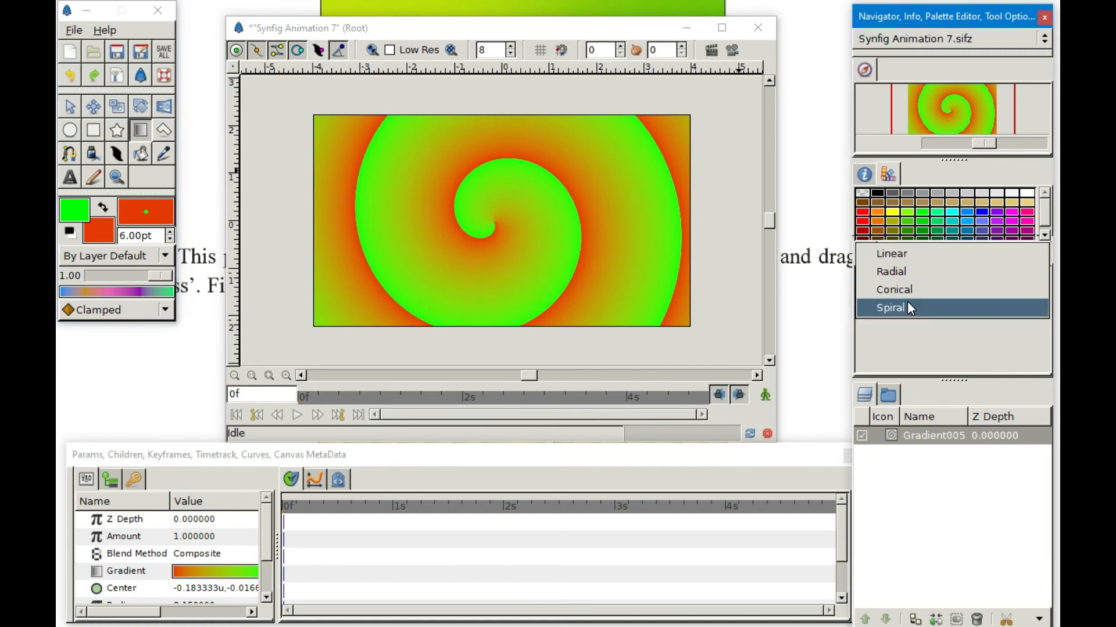
{"action": "left_click", "coordinate": [909, 308]}
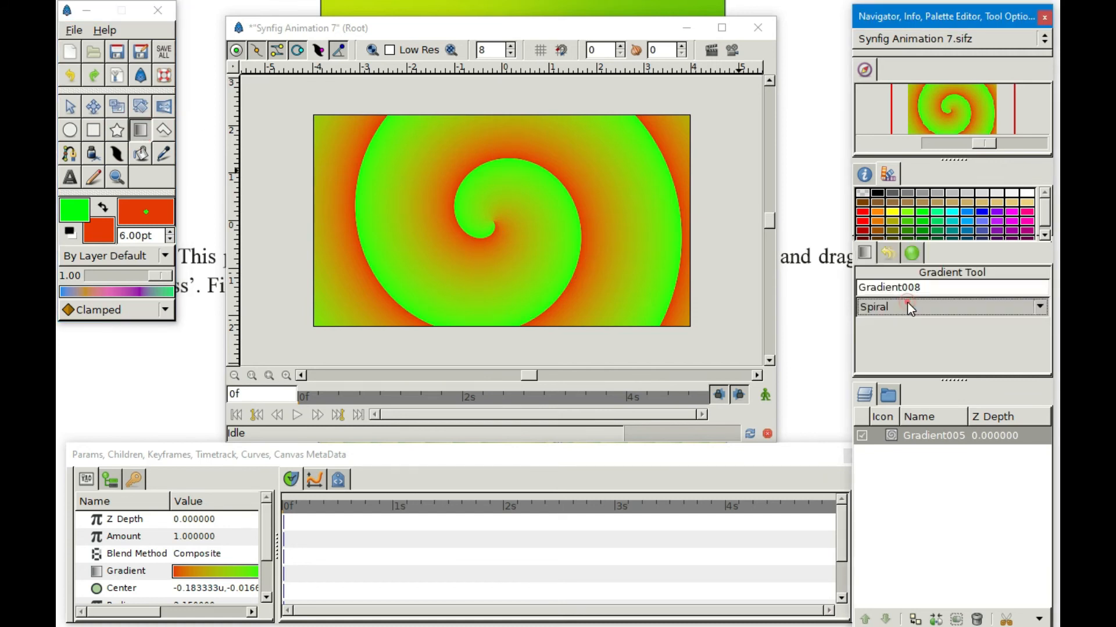
{"action": "left_click", "coordinate": [491, 220]}
{"action": "left_click_drag", "start_coordinate": [507, 231], "coordinate": [523, 247]}
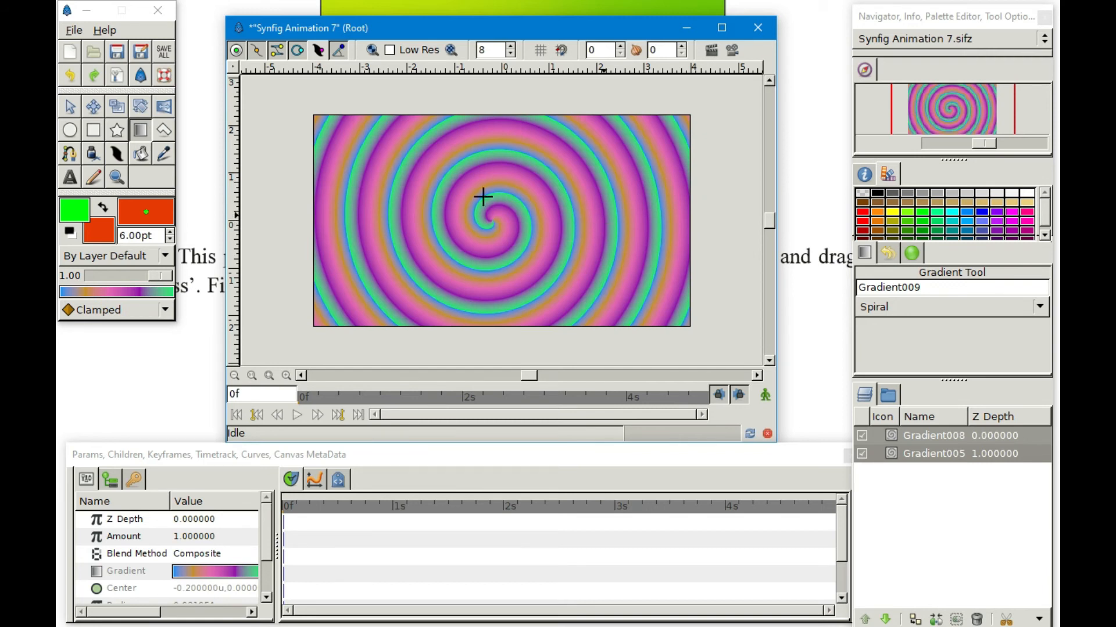
Draw a Radial gradient centred at about -0.18, 0.07, with its radius reaching past the canvas's right edge.
{"action": "left_click", "coordinate": [891, 308]}
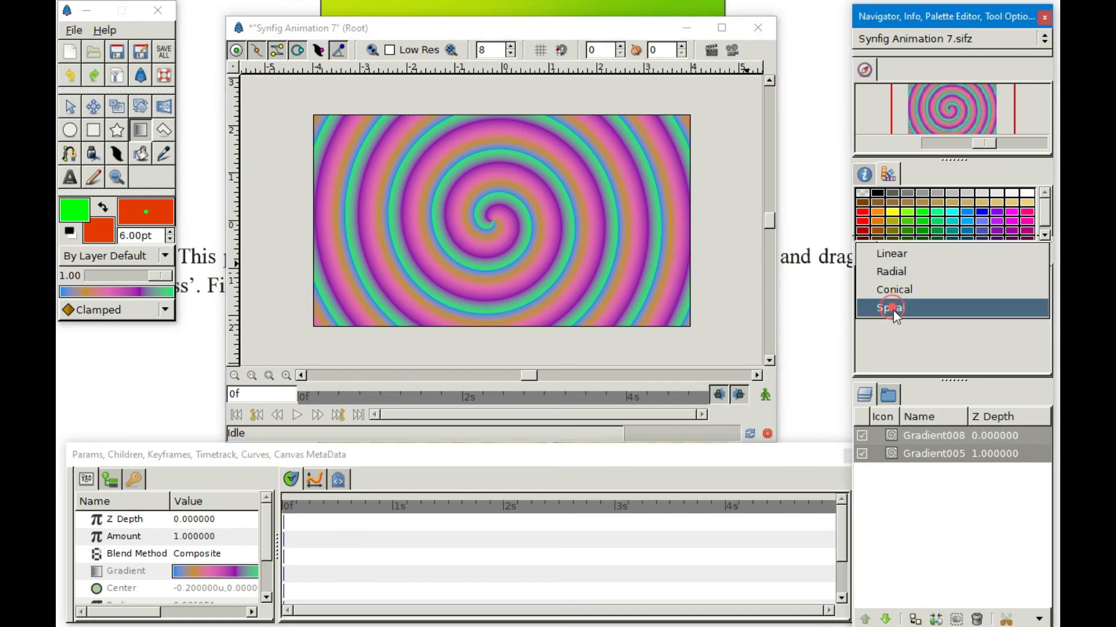
{"action": "left_click", "coordinate": [895, 273]}
{"action": "left_click", "coordinate": [493, 217]}
{"action": "left_click_drag", "start_coordinate": [502, 223], "coordinate": [568, 260]}
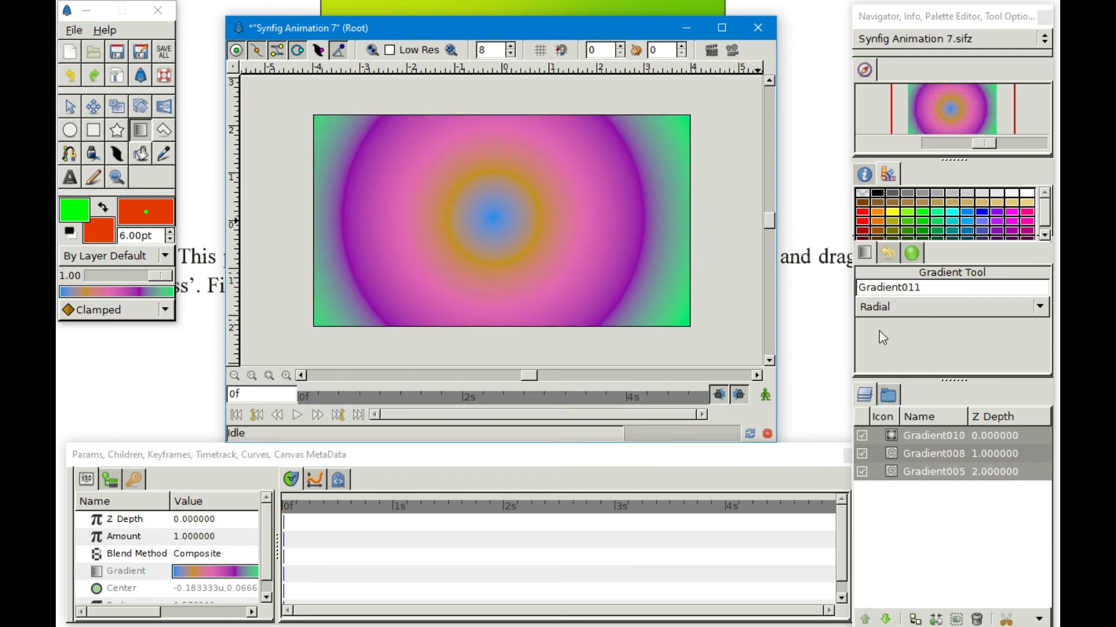
Draw a Conical gradient from about -0.12, 0.02 towards the canvas's lower-right corner.
{"action": "left_click", "coordinate": [873, 310]}
{"action": "left_click", "coordinate": [895, 326]}
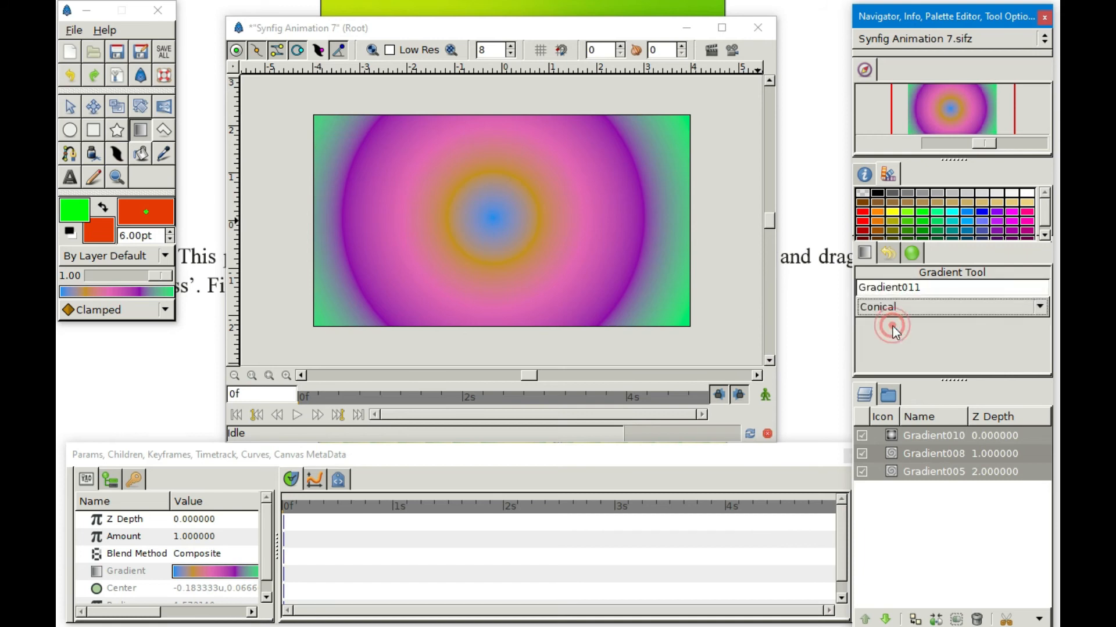
{"action": "left_click_drag", "start_coordinate": [495, 219], "coordinate": [670, 321]}
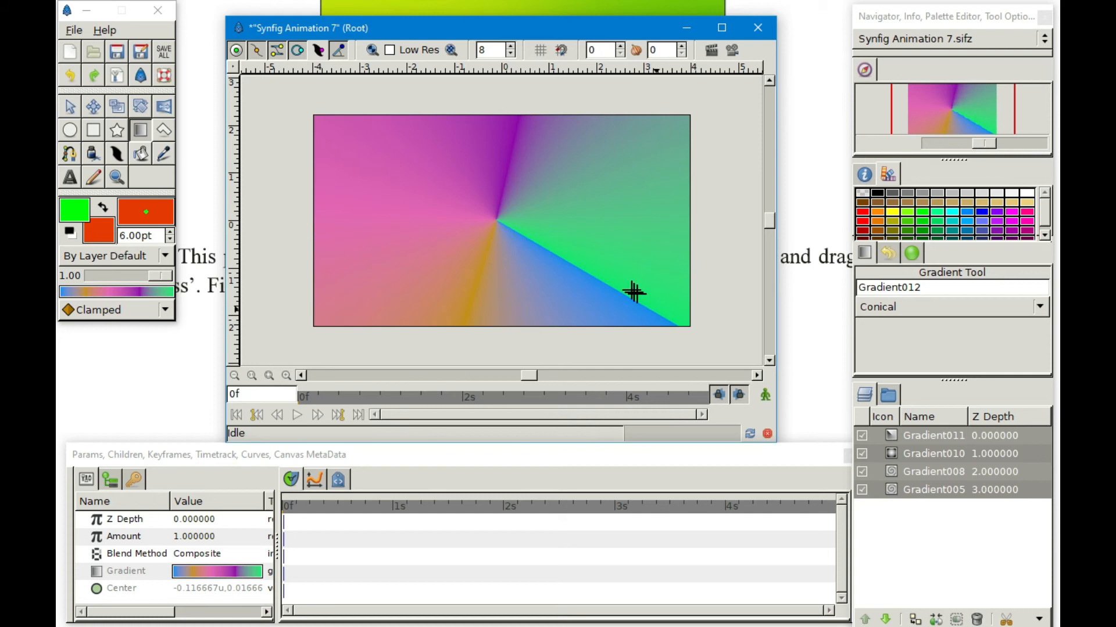
Draw a horizontal Linear gradient from near the canvas centre to its right edge.
{"action": "left_click", "coordinate": [902, 308]}
{"action": "left_click", "coordinate": [887, 278]}
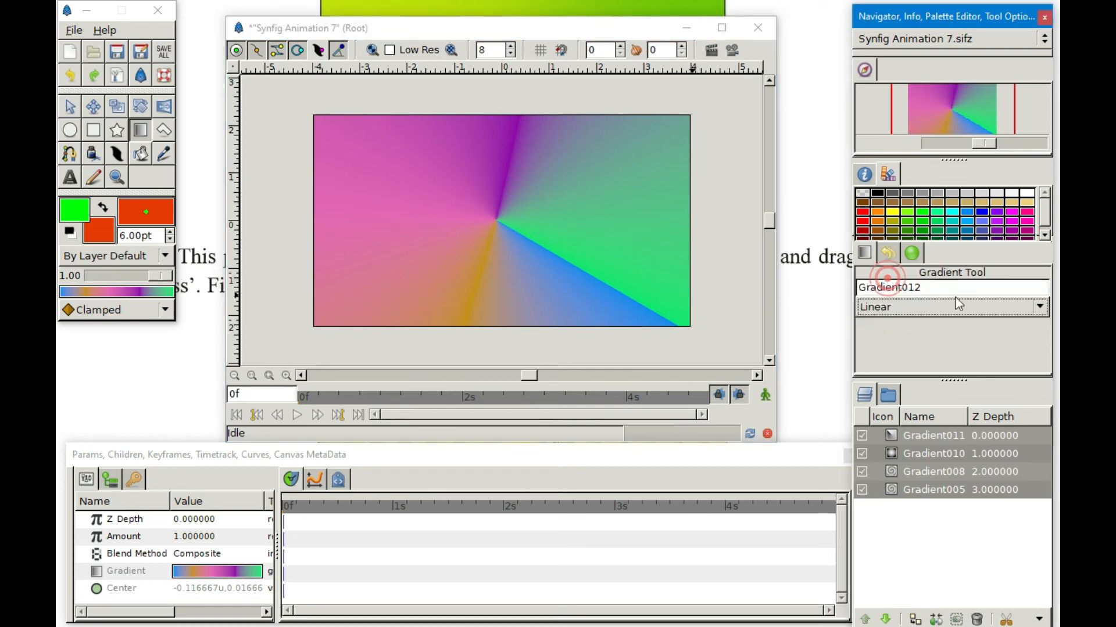
{"action": "left_click_drag", "start_coordinate": [495, 220], "coordinate": [687, 220]}
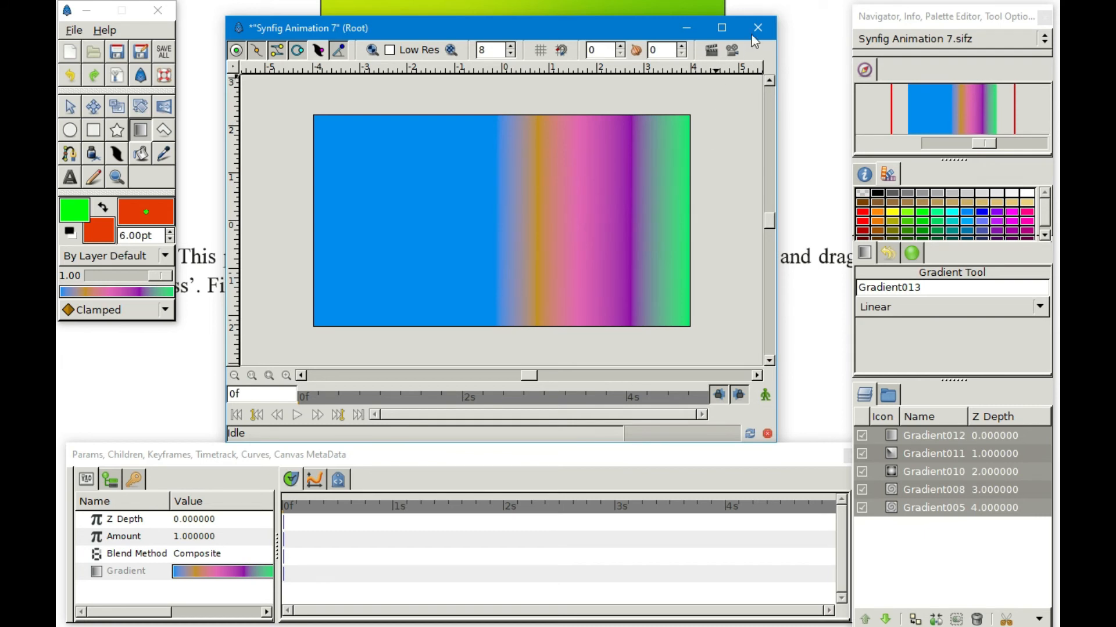
{"action": "left_click", "coordinate": [71, 131]}
{"action": "left_click", "coordinate": [91, 133]}
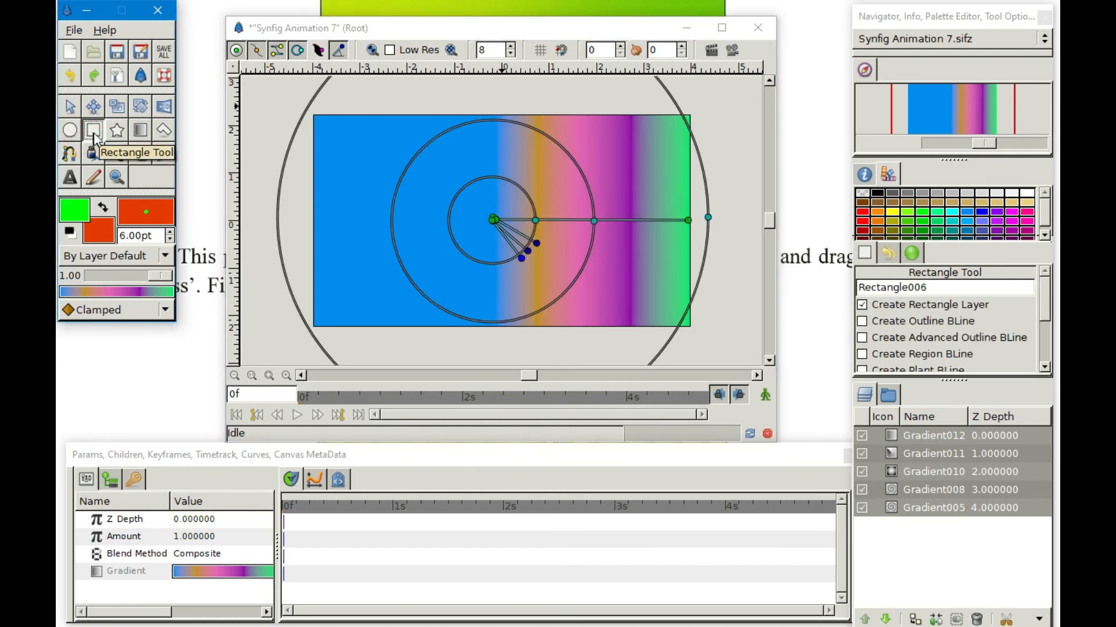
{"action": "left_click", "coordinate": [117, 131]}
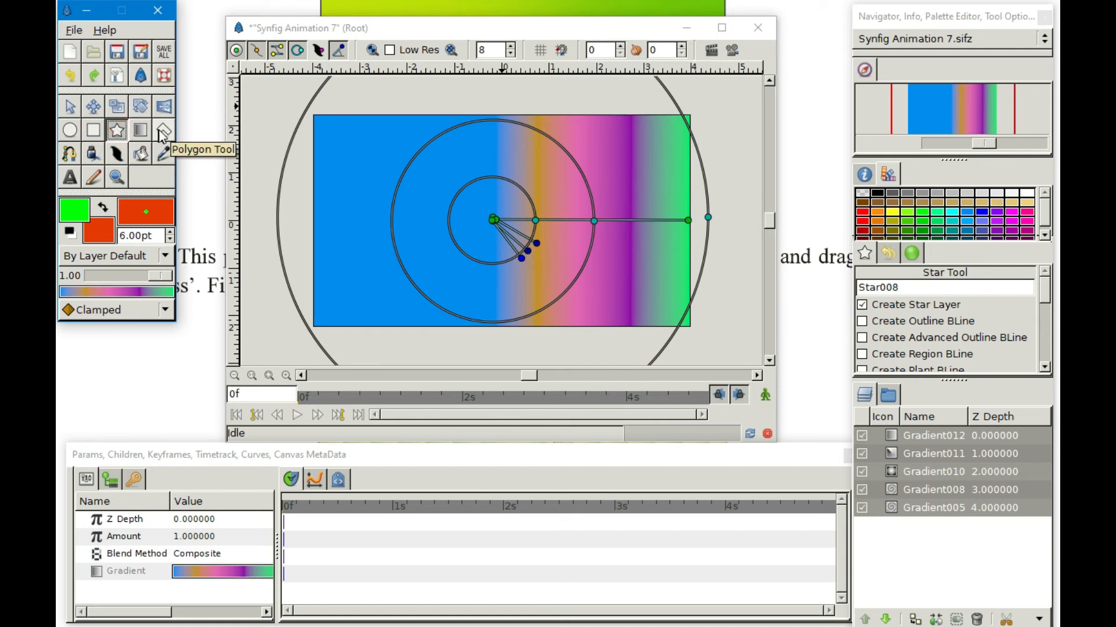
{"action": "left_click", "coordinate": [158, 133]}
{"action": "left_click", "coordinate": [69, 154]}
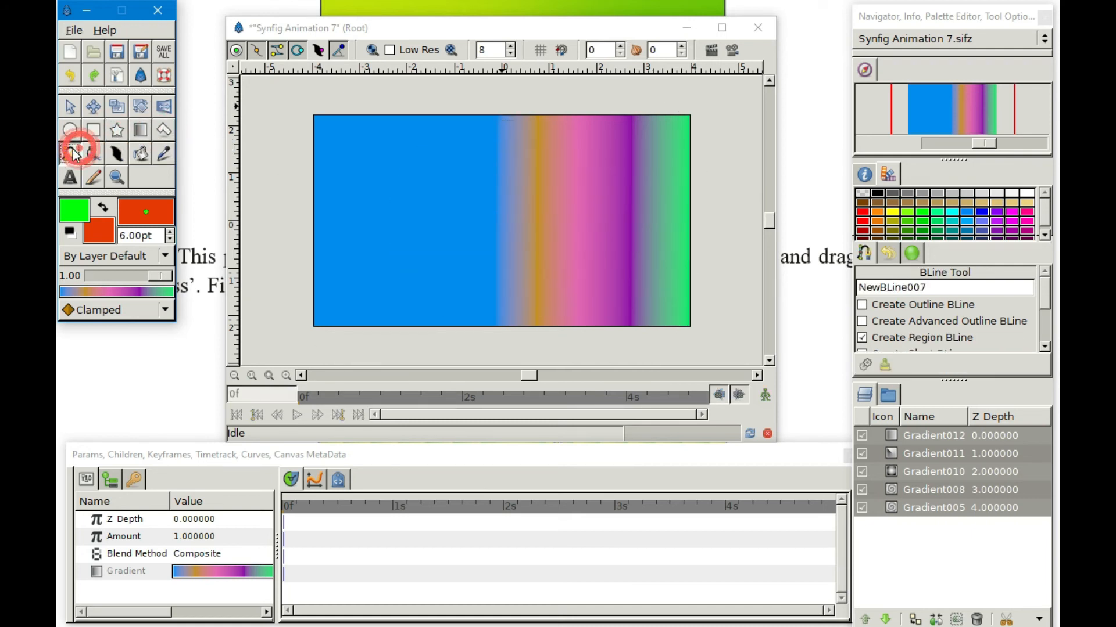
{"action": "left_click", "coordinate": [140, 130]}
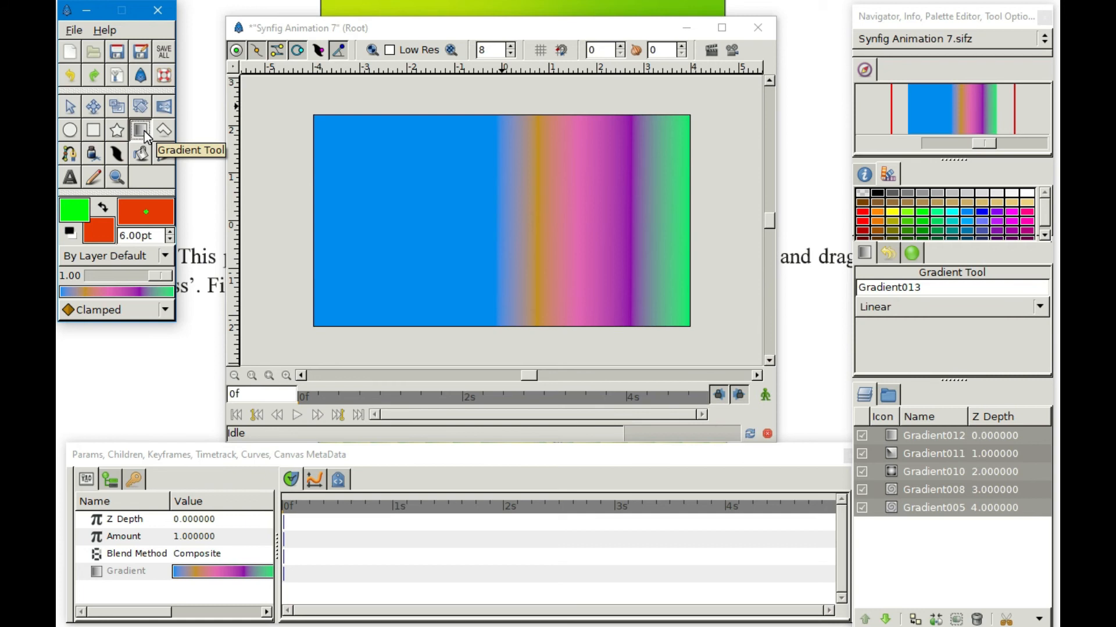
Switch to the PDF and read the Text tool section with its text entry example.
{"action": "key", "text": "alt+Tab"}
{"action": "key", "text": "alt+Tab"}
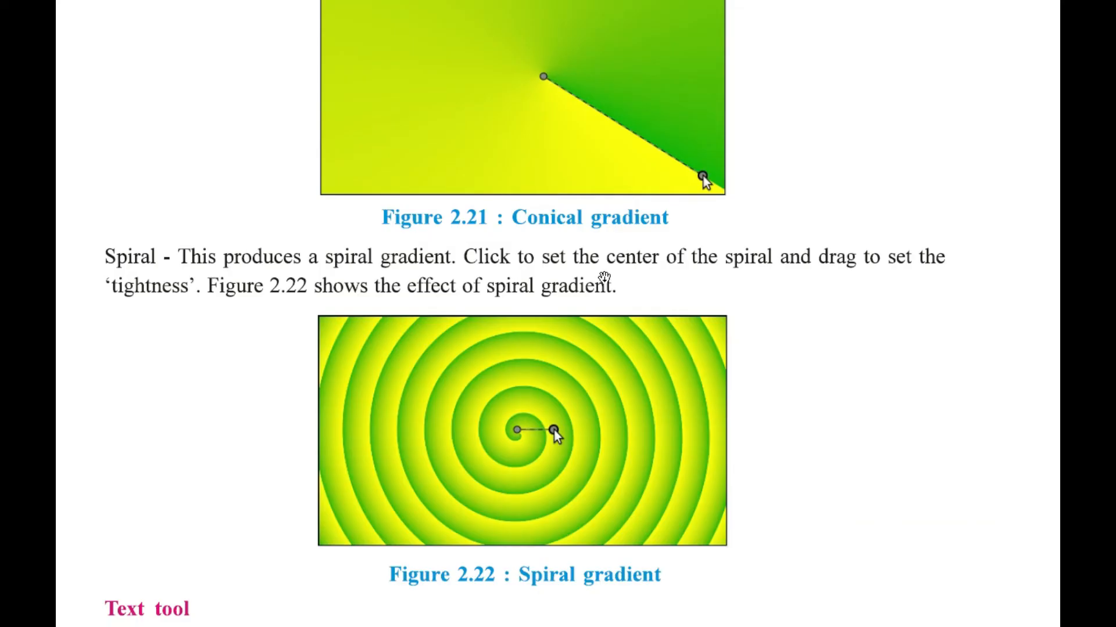
{"action": "scroll", "coordinate": [604, 277], "scroll_direction": "down", "scroll_amount": 1}
{"action": "scroll", "coordinate": [604, 277], "scroll_direction": "down", "scroll_amount": 10}
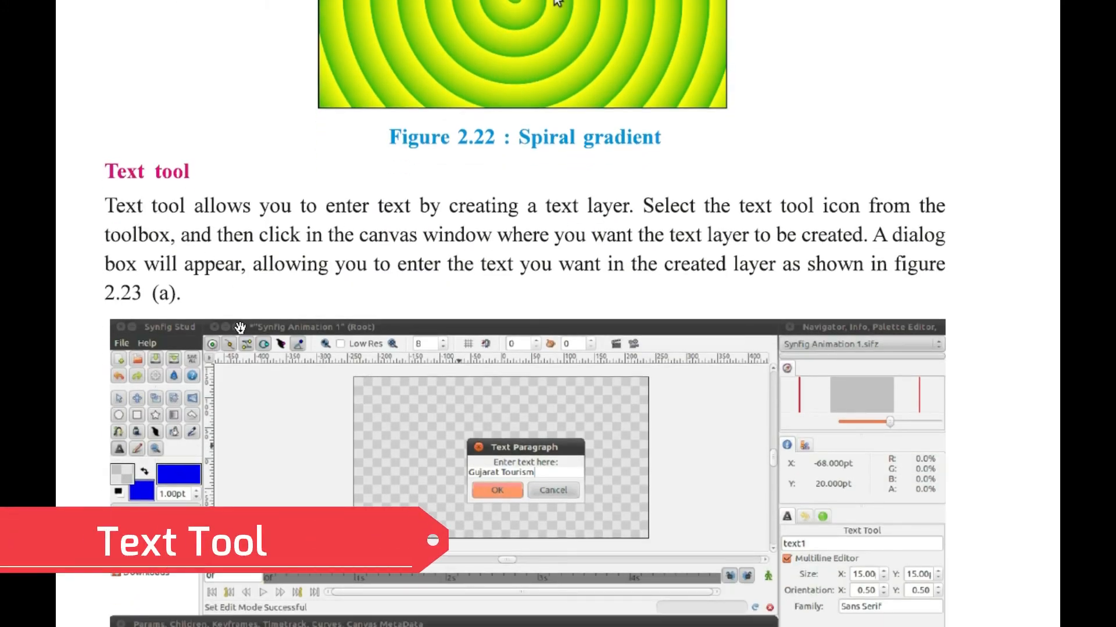
{"action": "scroll", "coordinate": [389, 338], "scroll_direction": "down", "scroll_amount": 3}
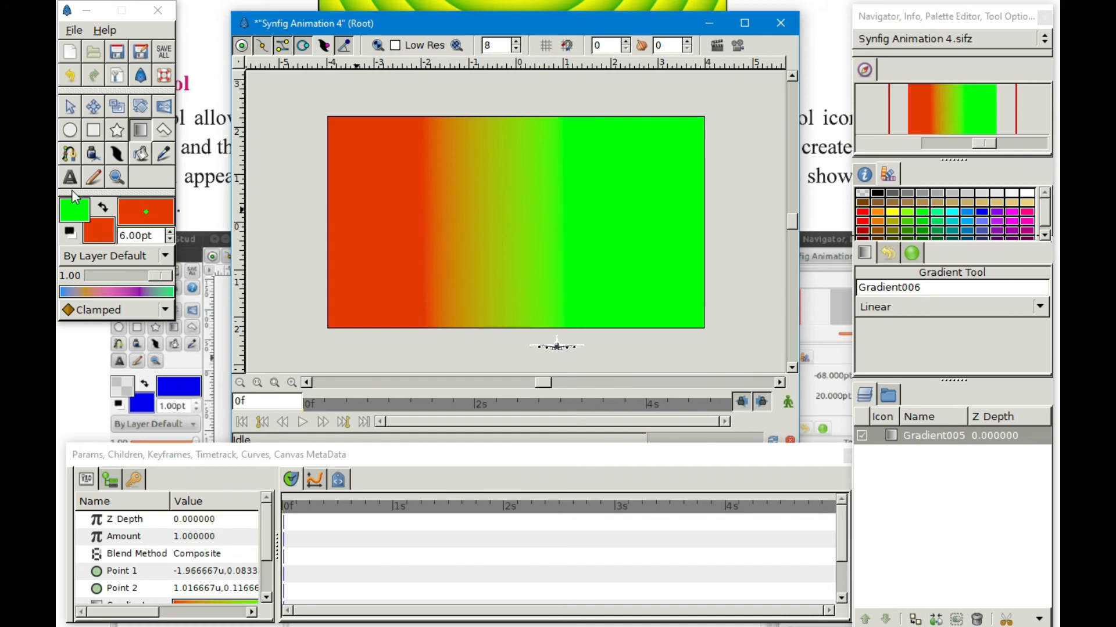
Try to add text over the linear gradient with the Text tool.
{"action": "left_click", "coordinate": [68, 183]}
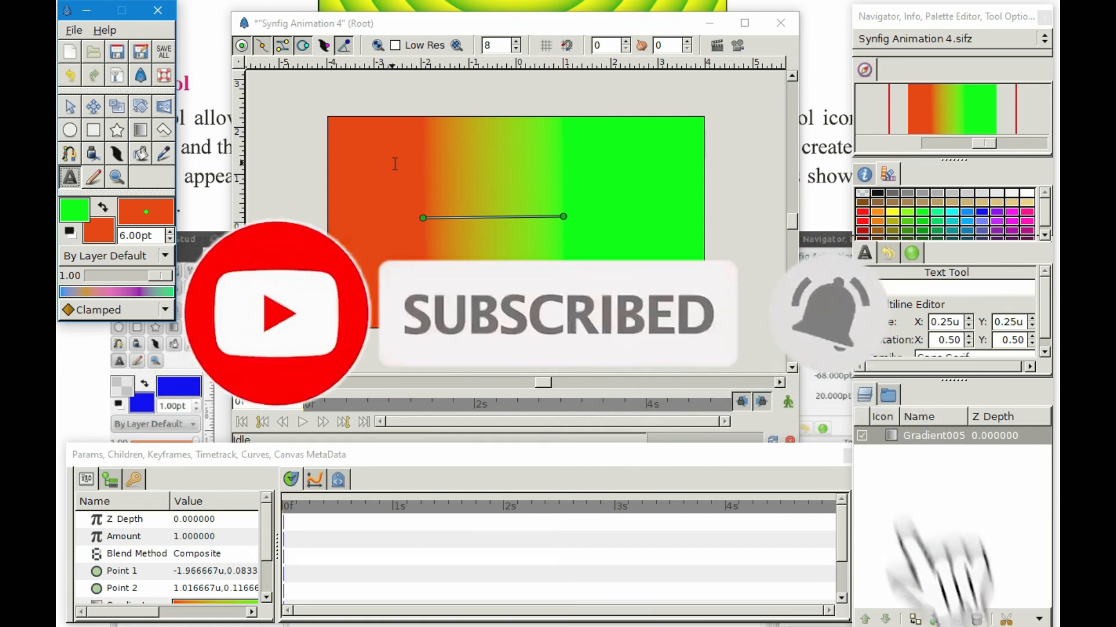
{"action": "left_click", "coordinate": [394, 164]}
{"action": "left_click", "coordinate": [245, 98]}
{"action": "left_click_drag", "start_coordinate": [250, 101], "coordinate": [633, 134]}
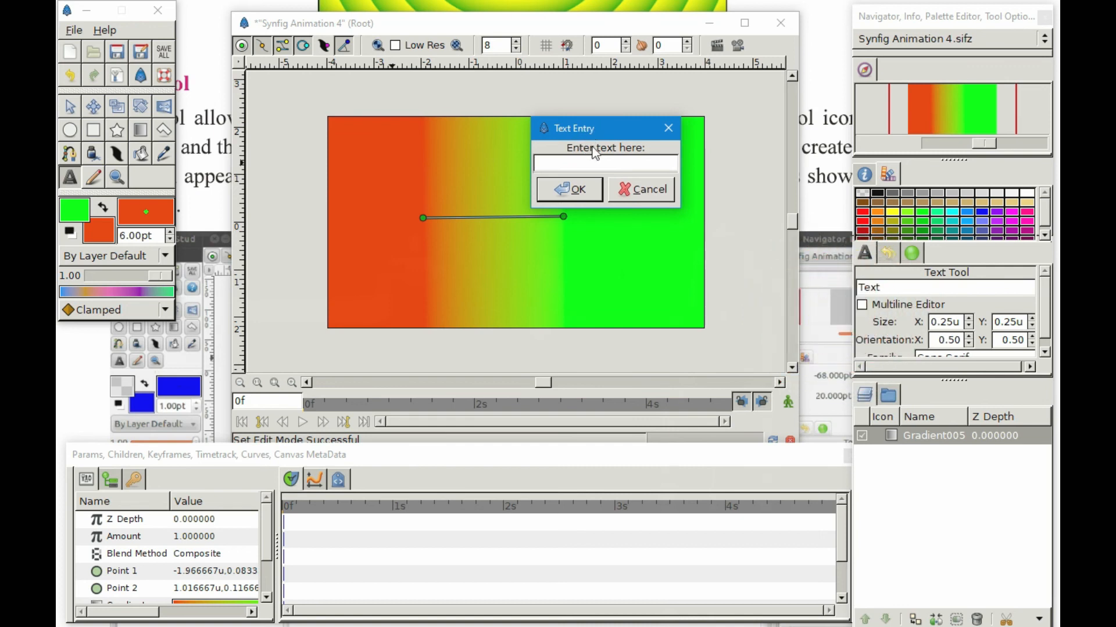
{"action": "left_click", "coordinate": [590, 165]}
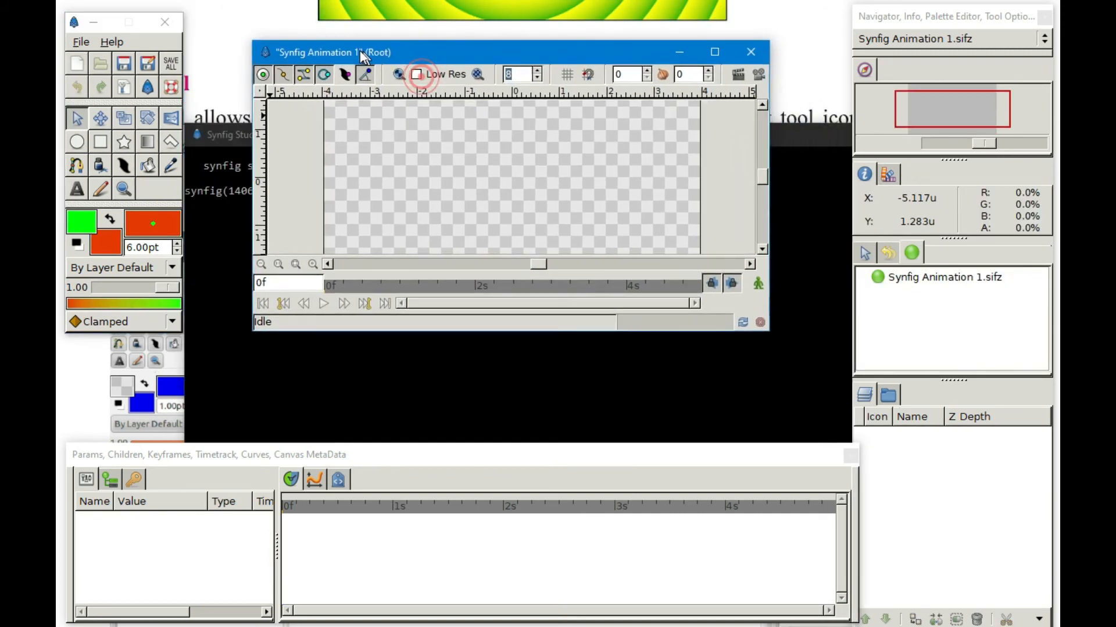
Add the text "gujarat" to the blank canvas of Synfig Animation 1, keeping single-line entry.
{"action": "left_click", "coordinate": [78, 191]}
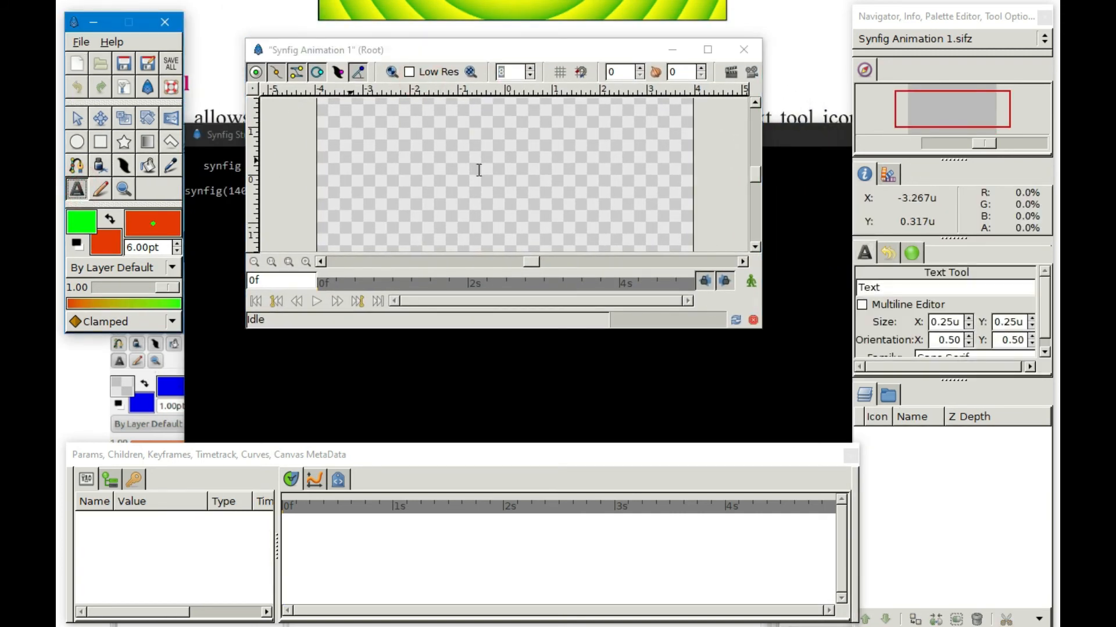
{"action": "left_click", "coordinate": [889, 305]}
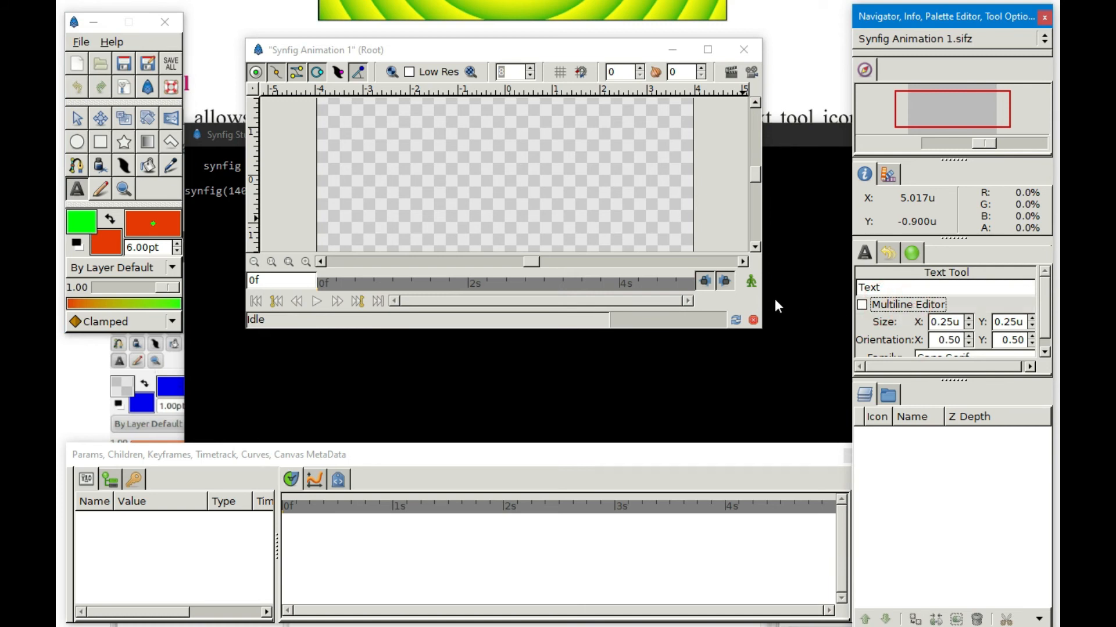
{"action": "left_click", "coordinate": [863, 306]}
{"action": "left_click", "coordinate": [385, 173]}
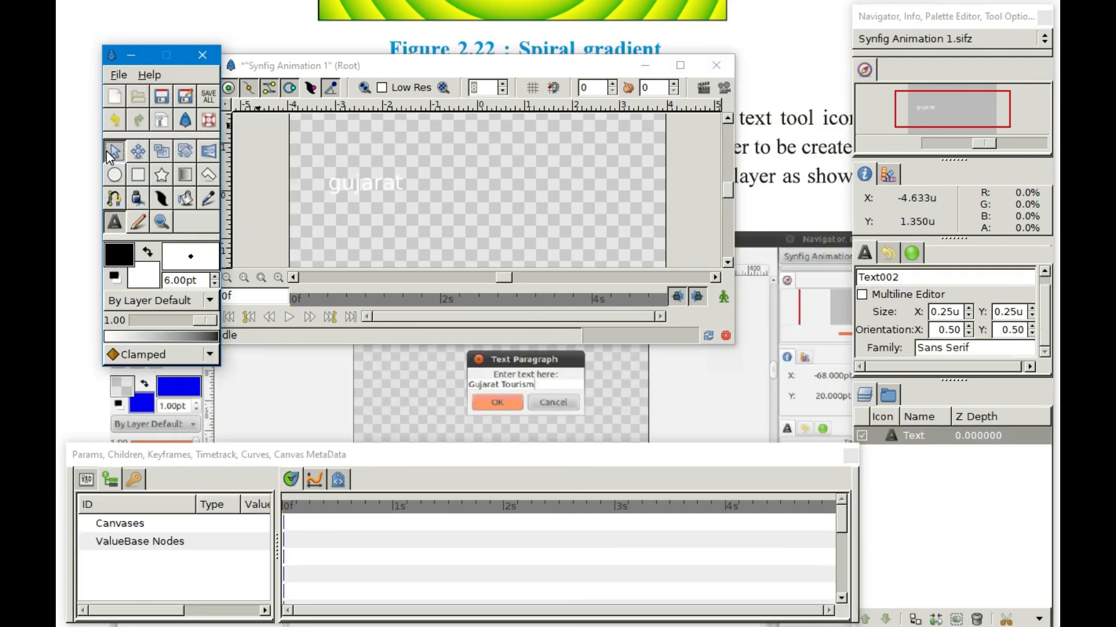
Move the "gujarat" text to about -0.9, 0.4 and enlarge it to about 5 units wide.
{"action": "left_click", "coordinate": [114, 151]}
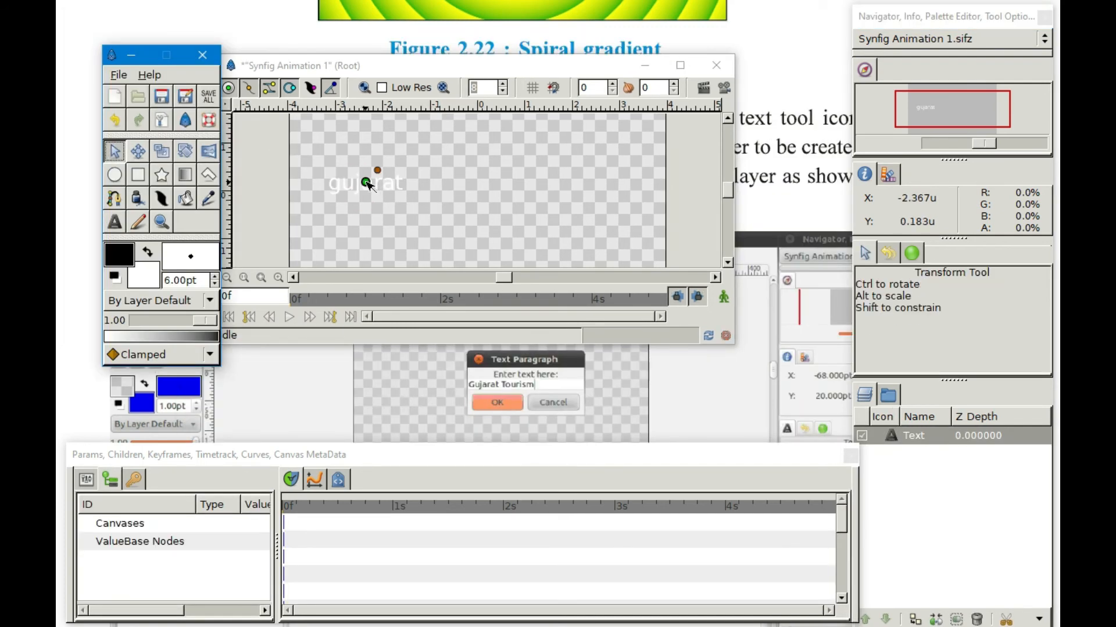
{"action": "left_click_drag", "start_coordinate": [367, 183], "coordinate": [435, 170]}
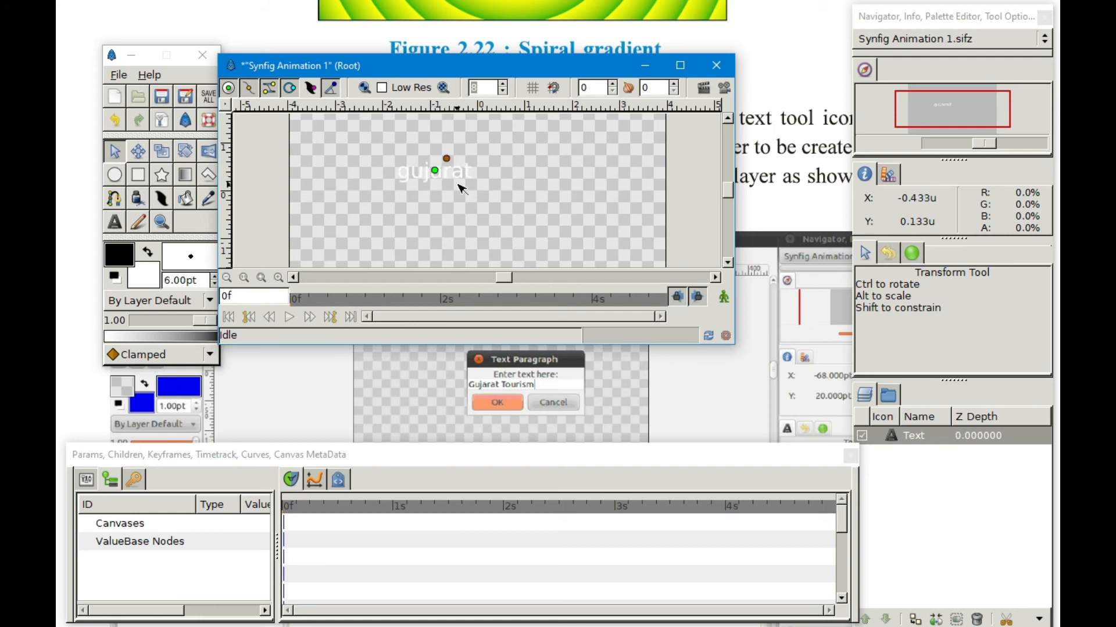
{"action": "left_click_drag", "start_coordinate": [450, 155], "coordinate": [474, 144]}
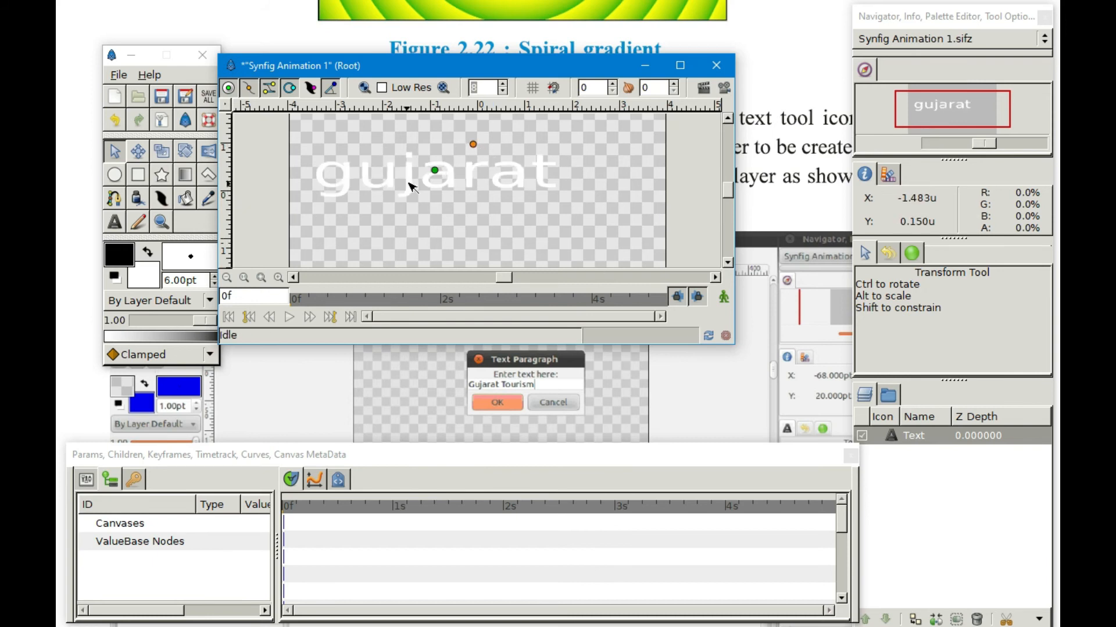
Colour the "gujarat" text blue (0100ff) and move it up to about 0.2, 0.8.
{"action": "left_click_drag", "start_coordinate": [391, 468], "coordinate": [395, 364]}
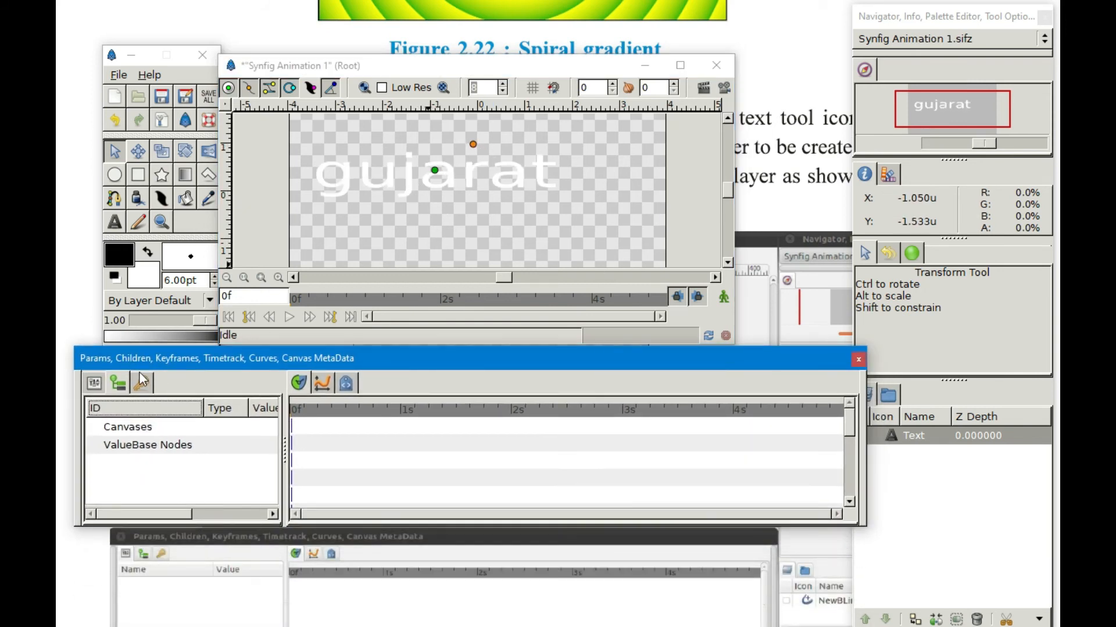
{"action": "left_click", "coordinate": [102, 384]}
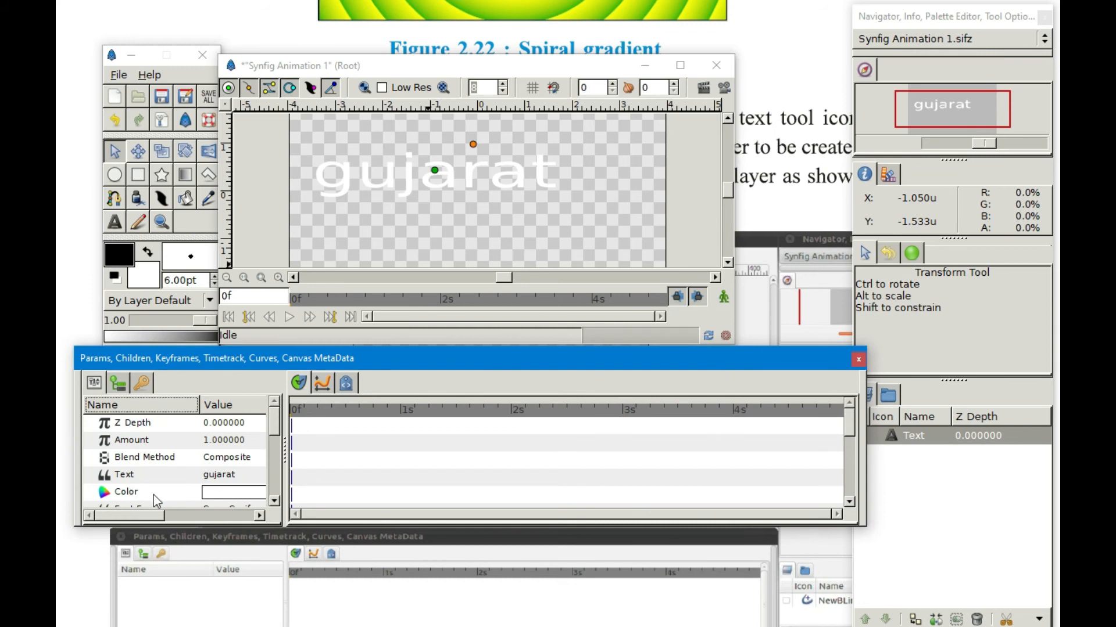
{"action": "left_click", "coordinate": [212, 494]}
{"action": "left_click", "coordinate": [245, 493]}
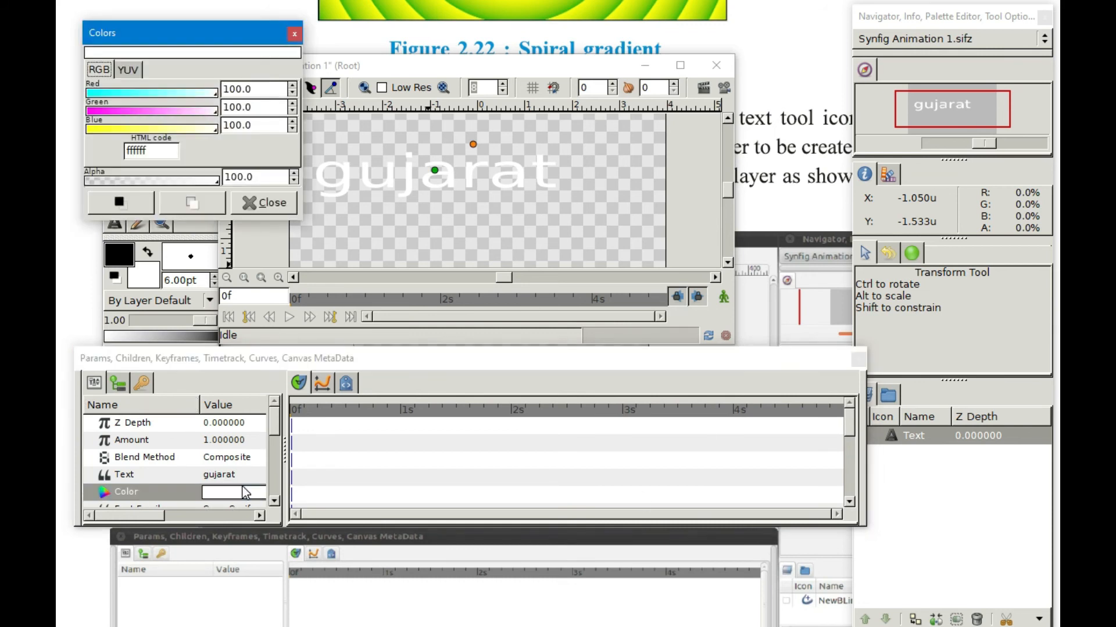
{"action": "left_click", "coordinate": [92, 110]}
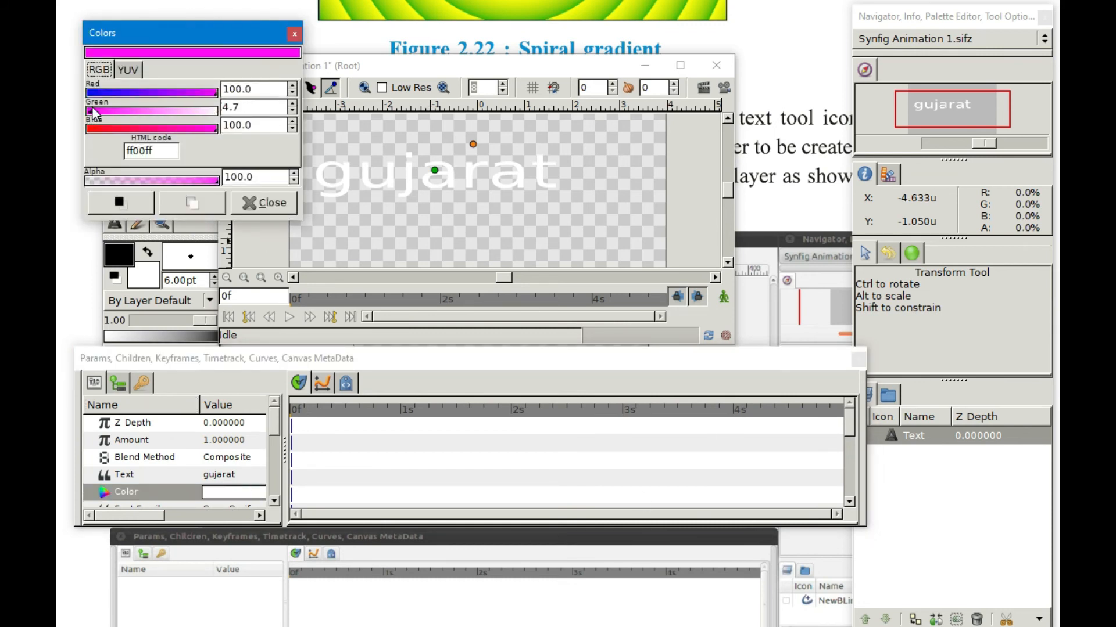
{"action": "left_click", "coordinate": [98, 93]}
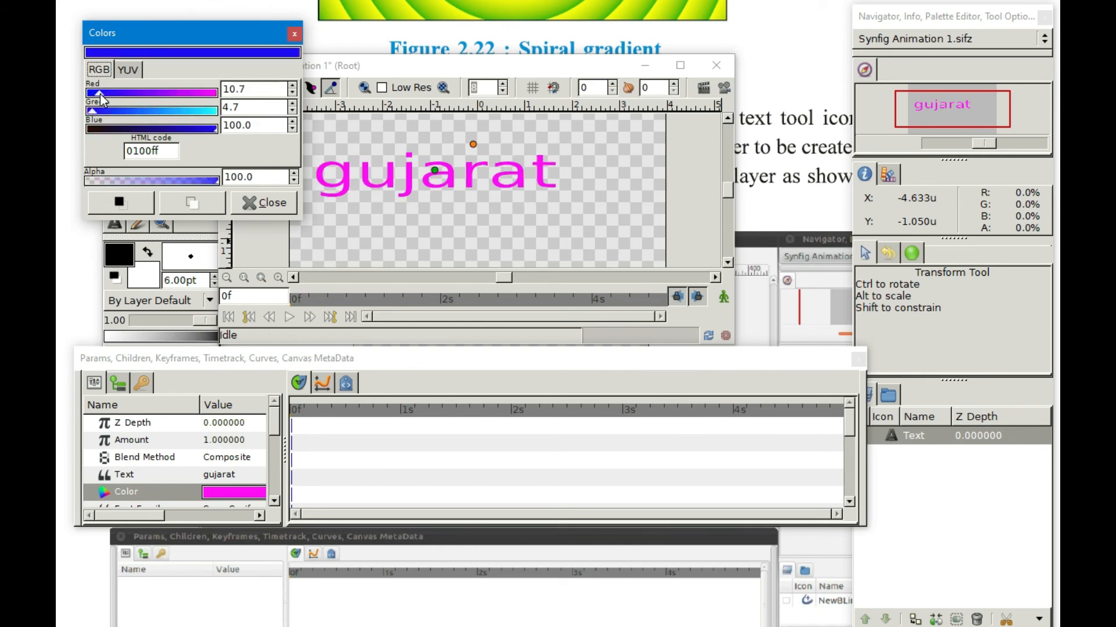
{"action": "left_click", "coordinate": [295, 37]}
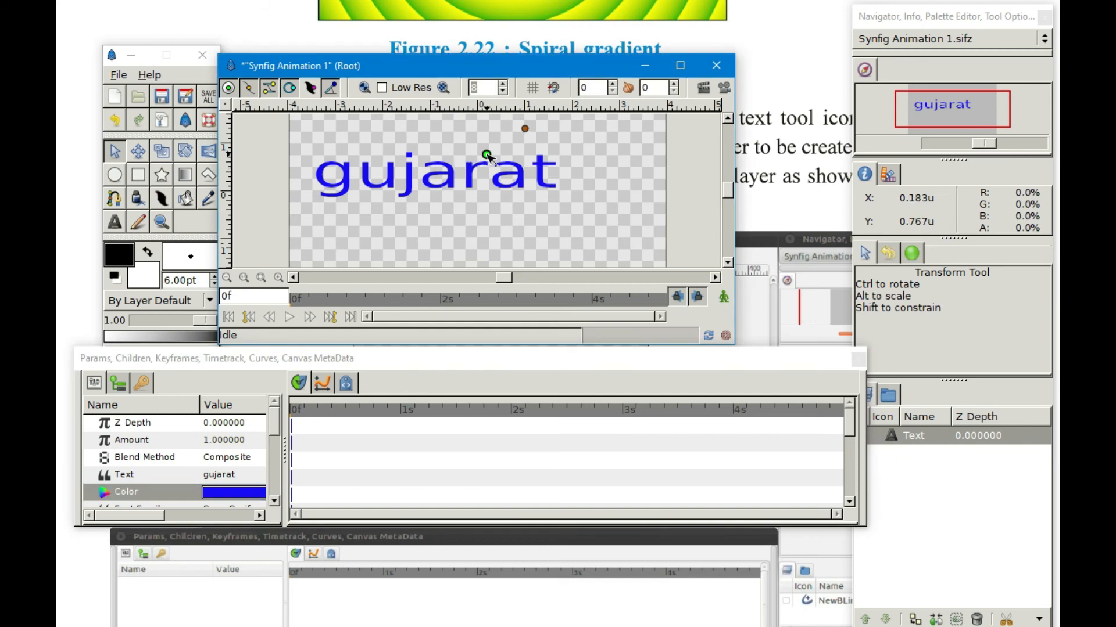
{"action": "left_click_drag", "start_coordinate": [487, 155], "coordinate": [484, 156]}
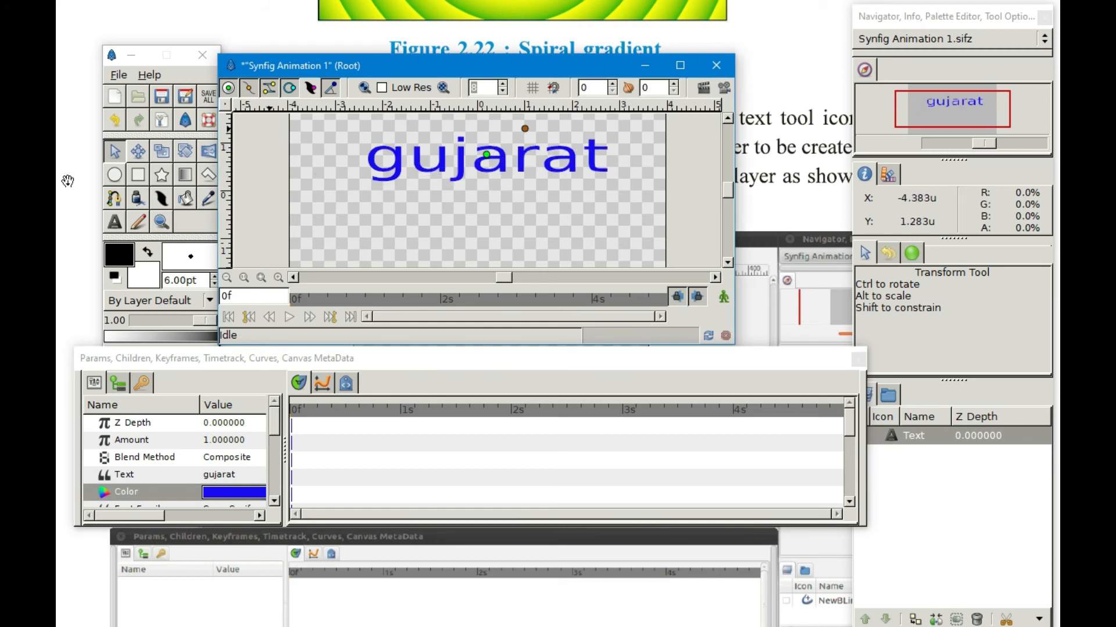
Add a second text layer containing a first name below "gujarat", at about -0.9, -0.7.
{"action": "left_click", "coordinate": [116, 222]}
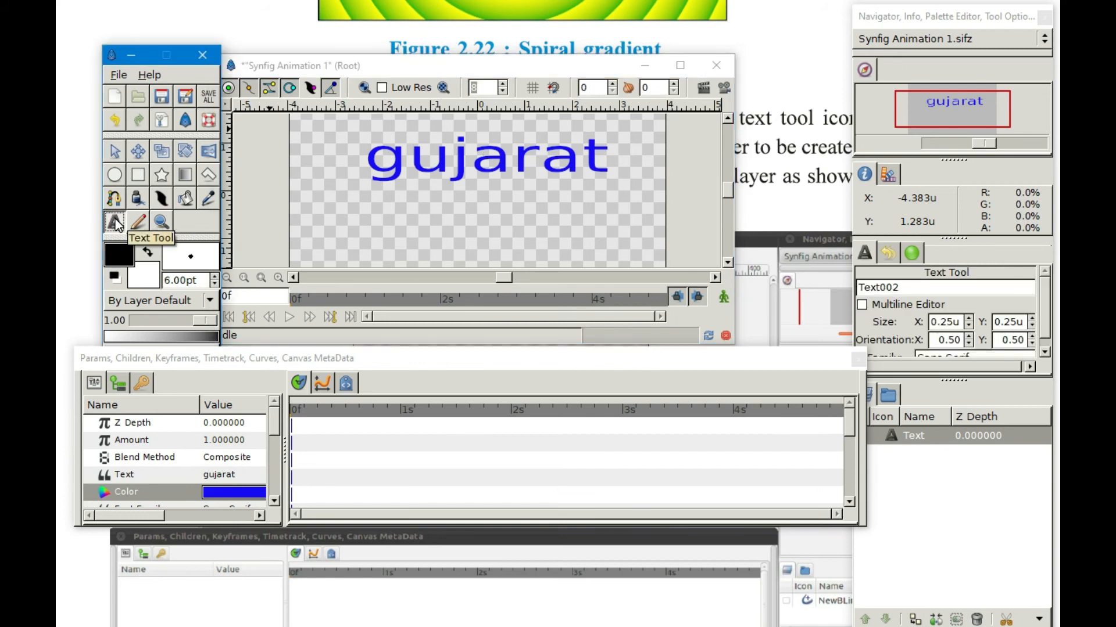
{"action": "left_click", "coordinate": [436, 225]}
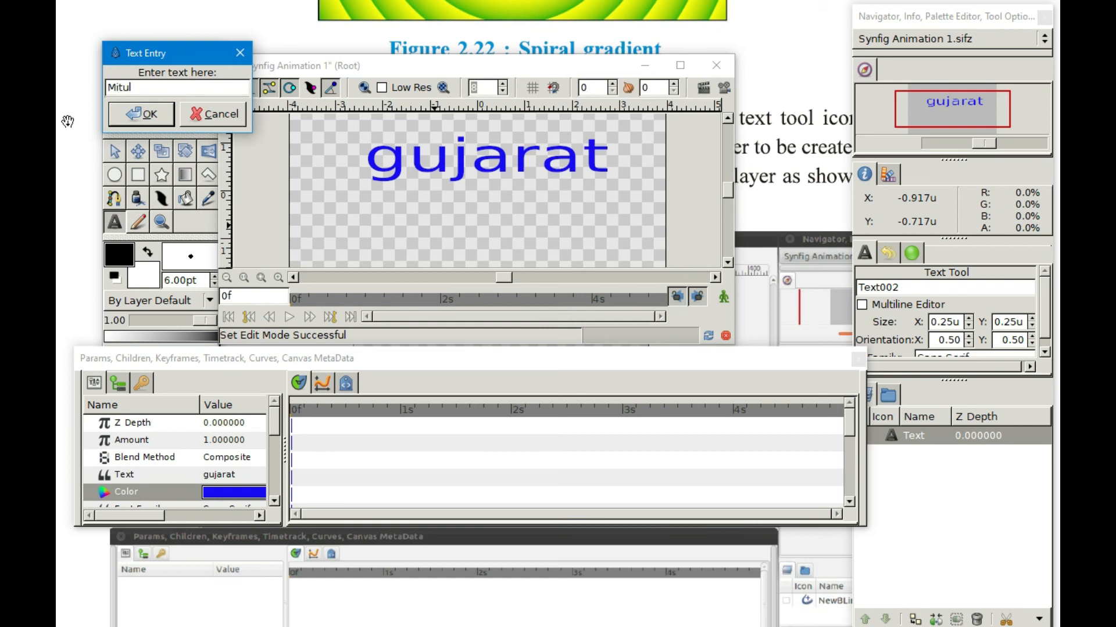
{"action": "left_click", "coordinate": [152, 115]}
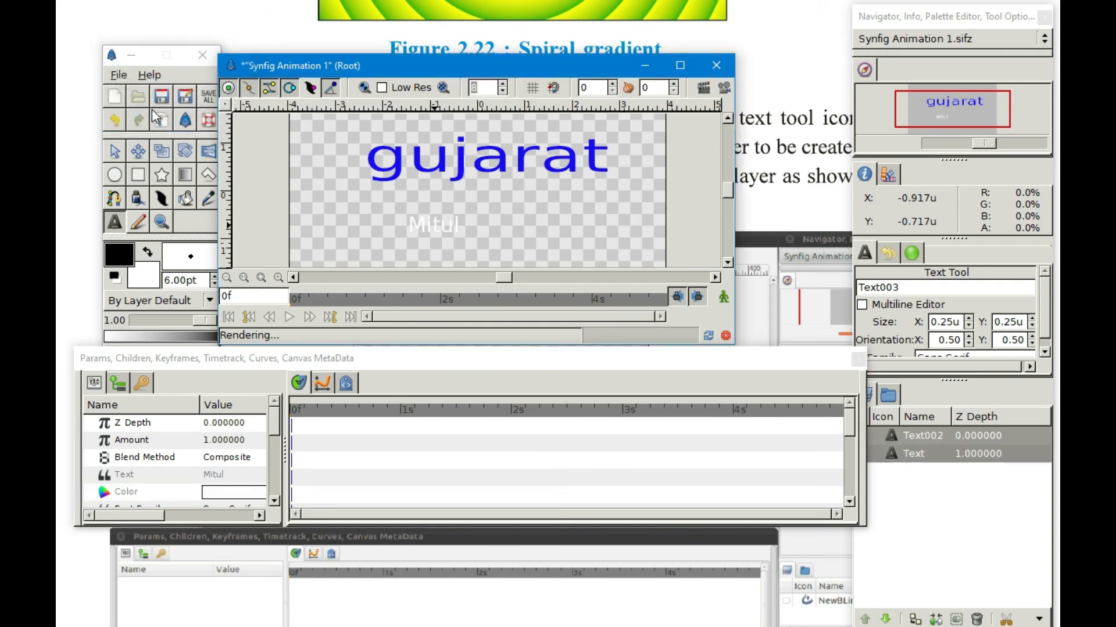
Enlarge the first-name text to about 5 units wide and centre it beneath "gujarat".
{"action": "left_click", "coordinate": [114, 151]}
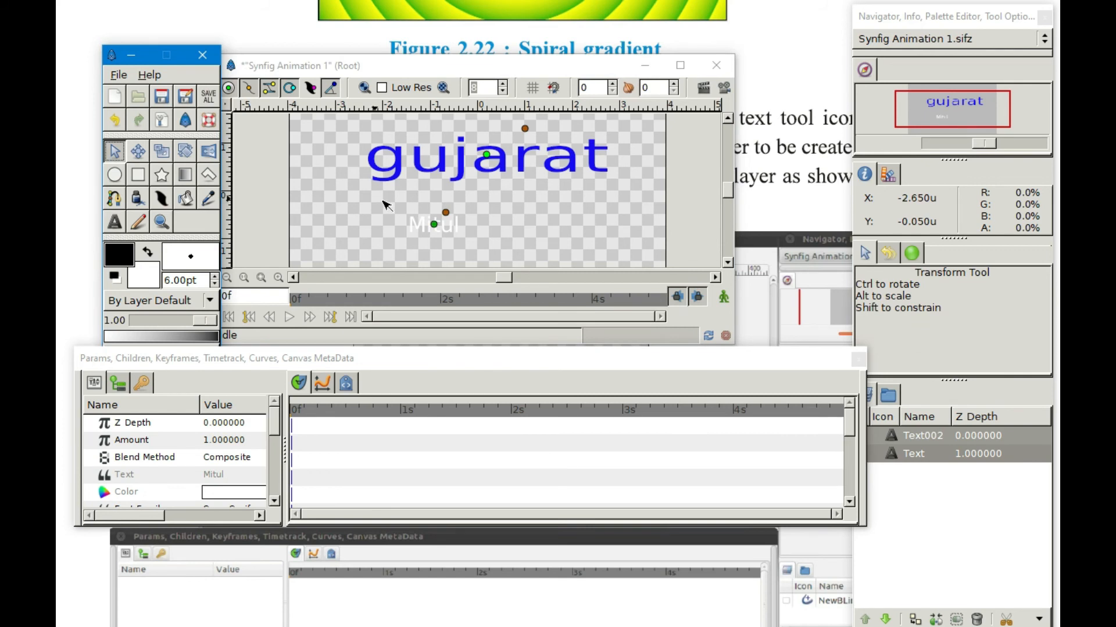
{"action": "left_click_drag", "start_coordinate": [434, 228], "coordinate": [509, 187]}
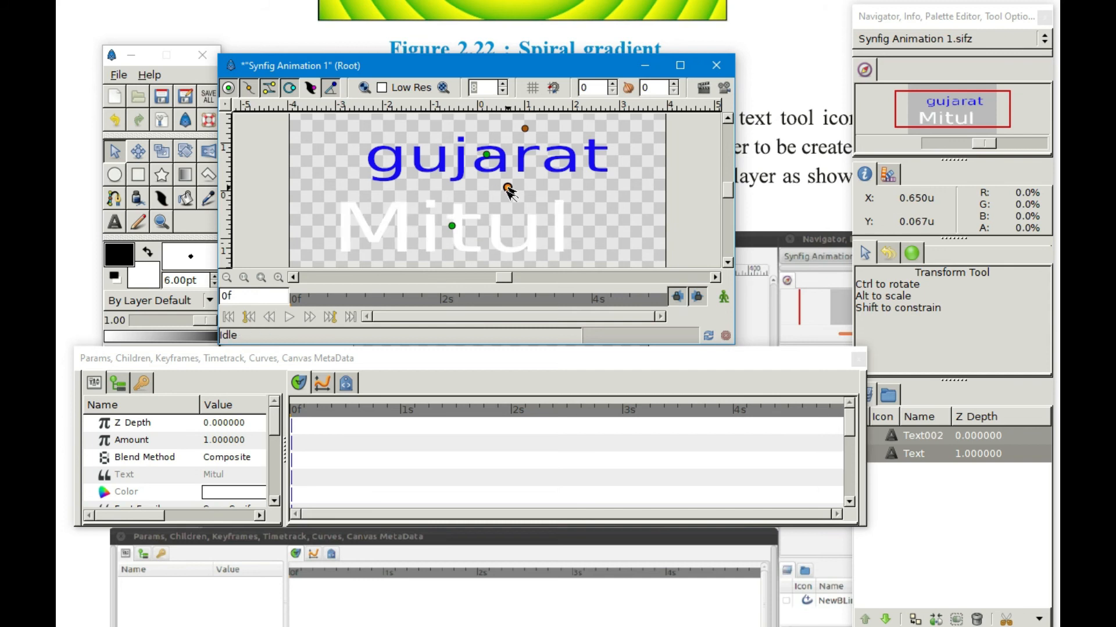
{"action": "left_click_drag", "start_coordinate": [452, 227], "coordinate": [466, 223]}
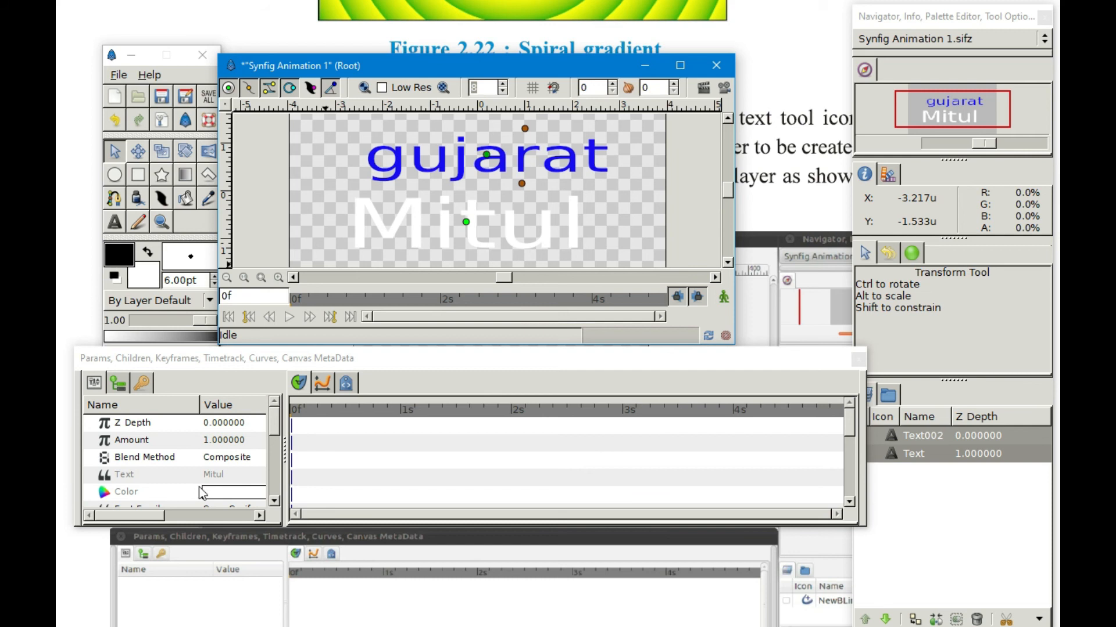
Set the colour of both selected text layers to blue (0000ff), with red 4.1 and green 2.4.
{"action": "left_click", "coordinate": [106, 391]}
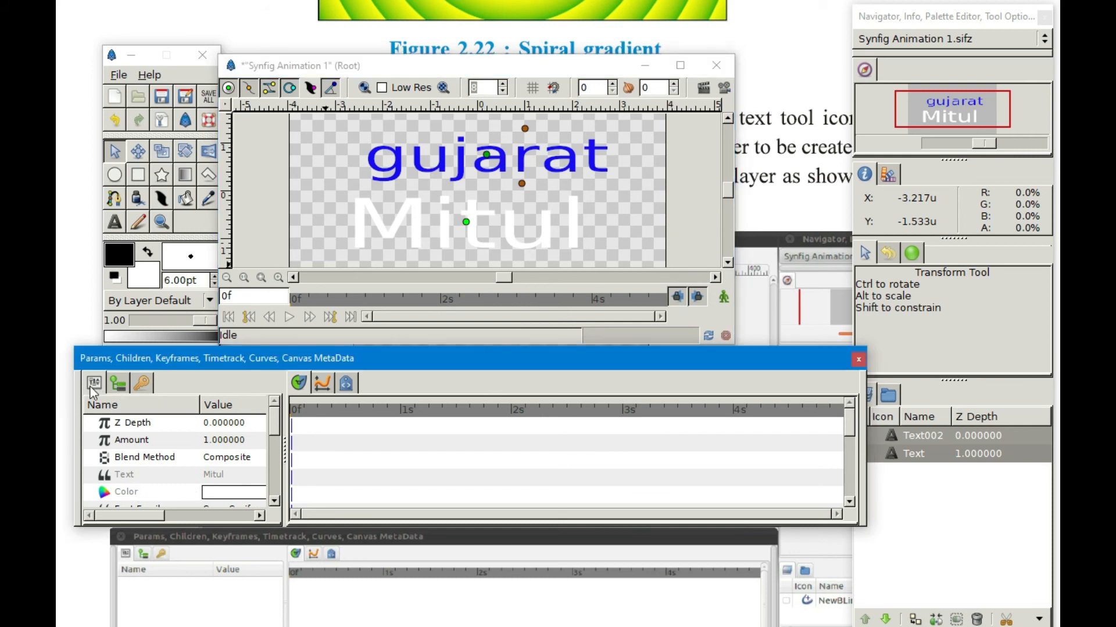
{"action": "left_click", "coordinate": [218, 493]}
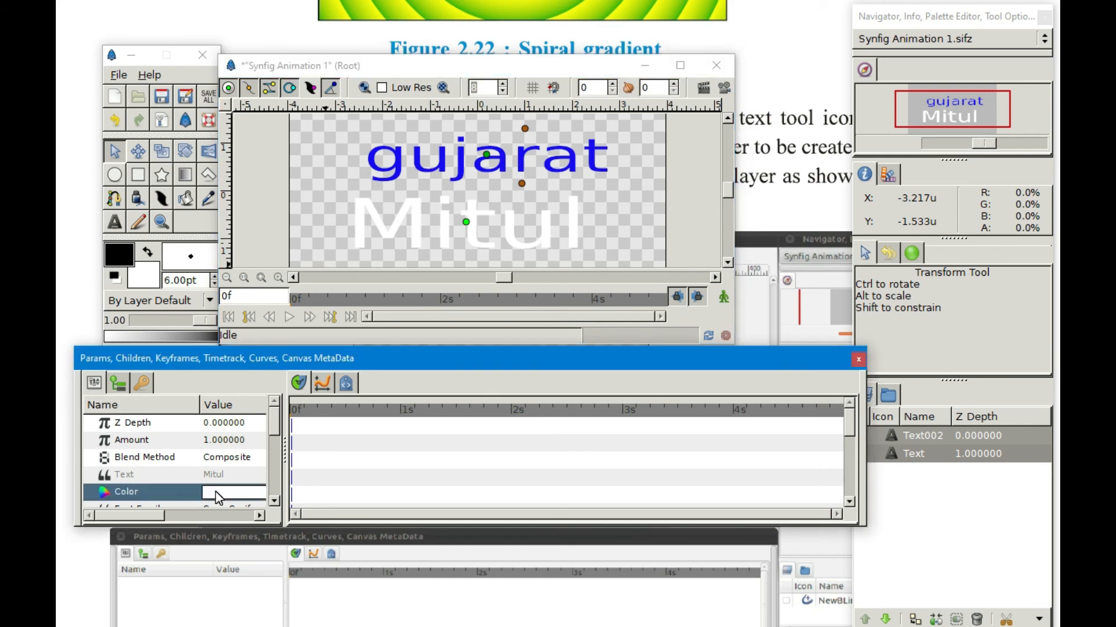
{"action": "double_click", "coordinate": [215, 492]}
{"action": "left_click", "coordinate": [138, 111]}
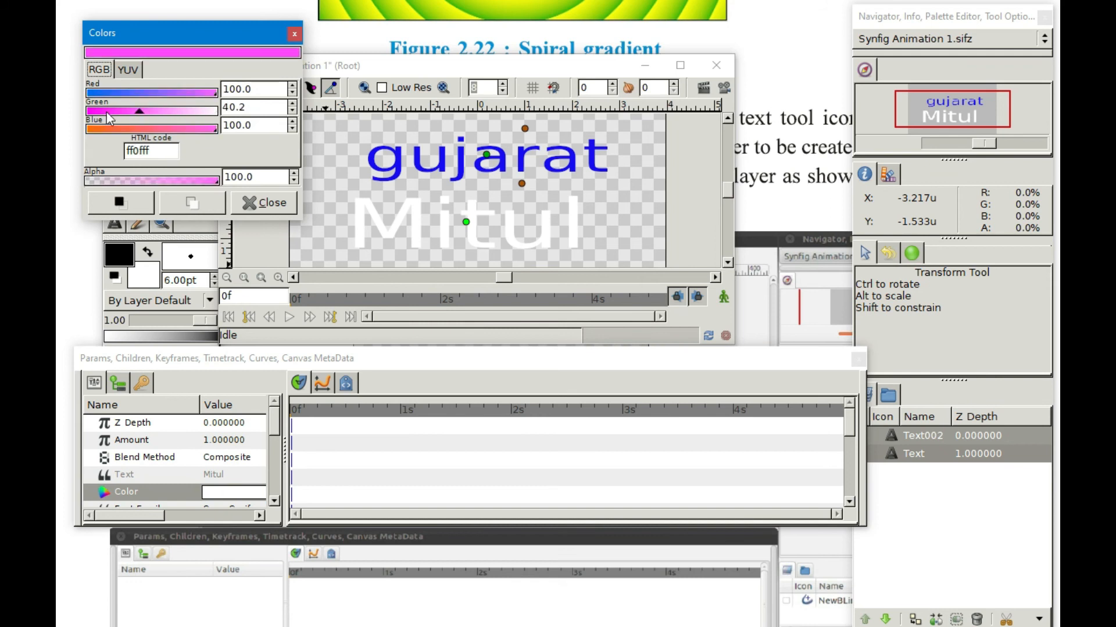
{"action": "left_click_drag", "start_coordinate": [109, 118], "coordinate": [91, 111]}
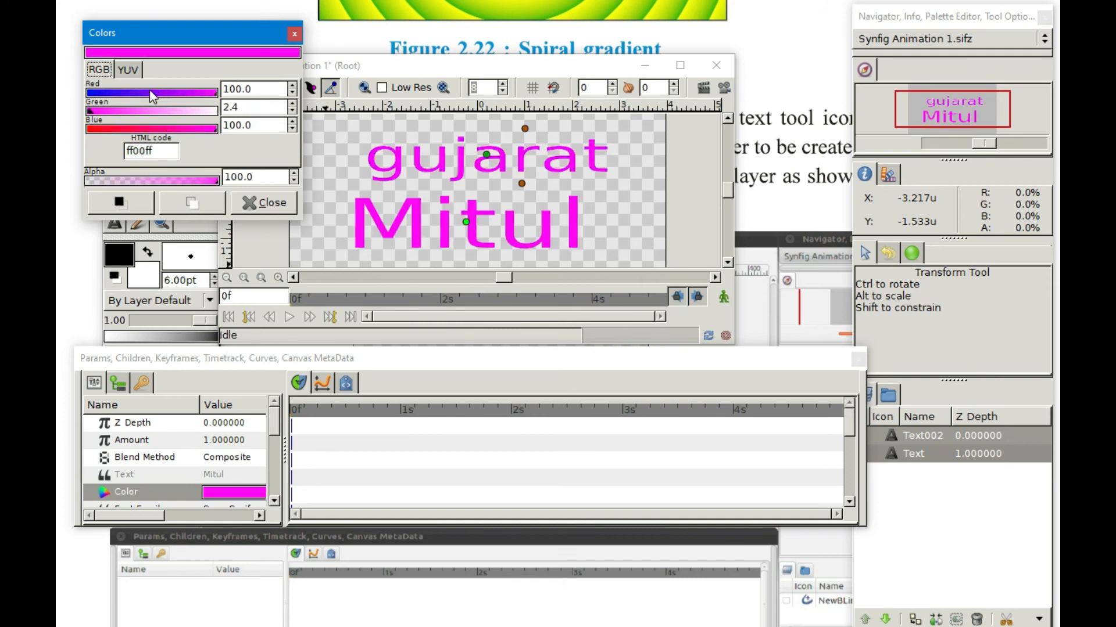
{"action": "left_click_drag", "start_coordinate": [152, 96], "coordinate": [91, 93]}
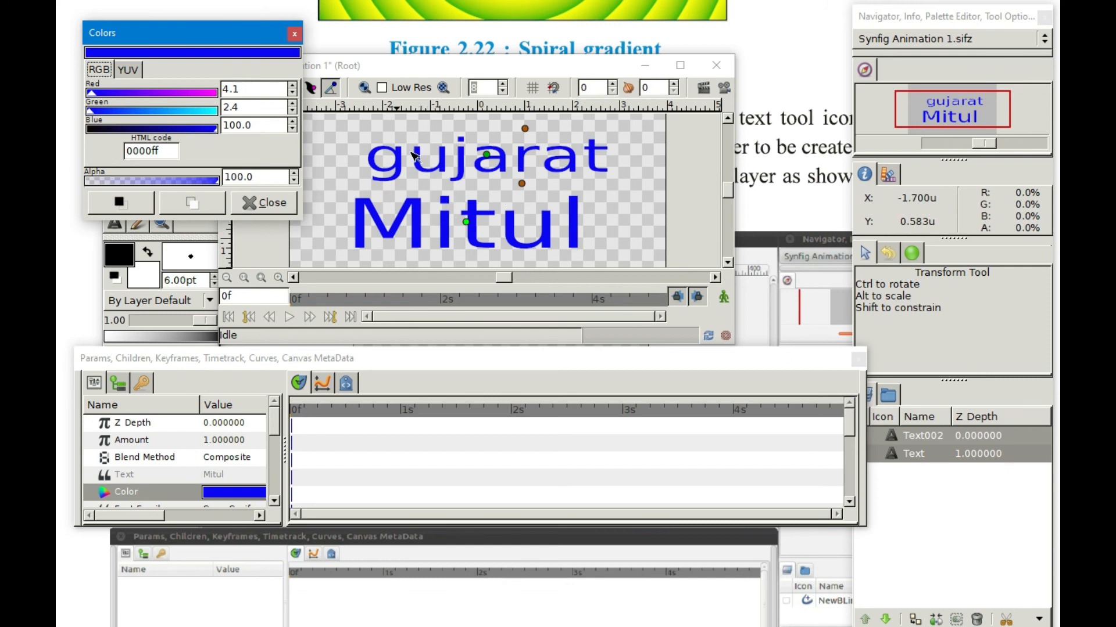
{"action": "left_click", "coordinate": [264, 204]}
Select only the Text002 layer and colour it red (eb0007), with red 96.4 and blue 19.5.
{"action": "left_click", "coordinate": [954, 495]}
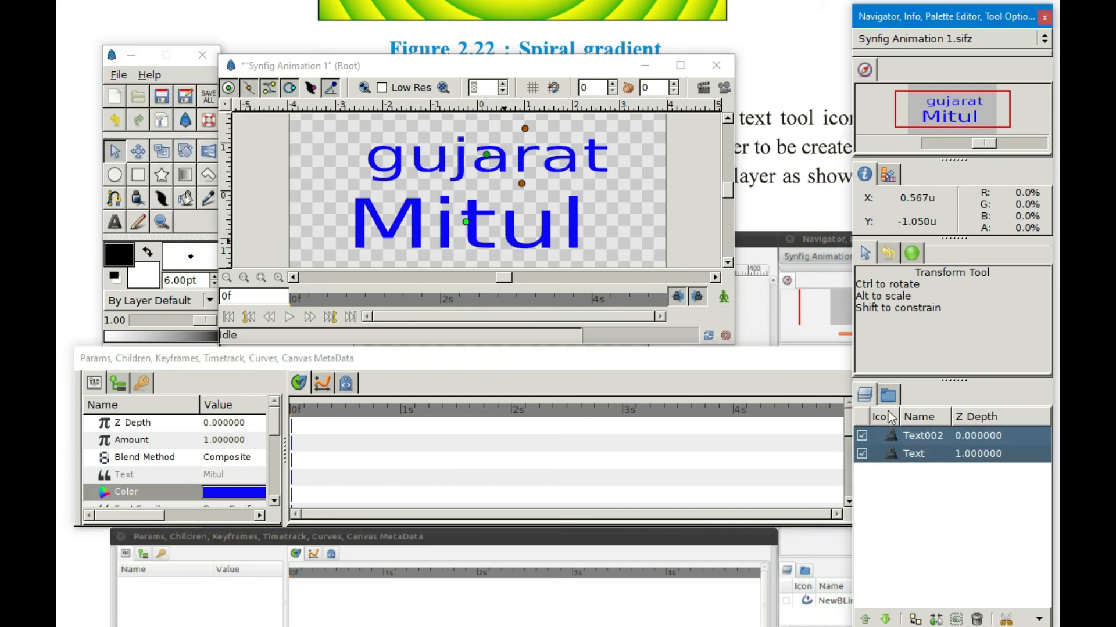
{"action": "left_click", "coordinate": [880, 455]}
{"action": "left_click", "coordinate": [880, 438]}
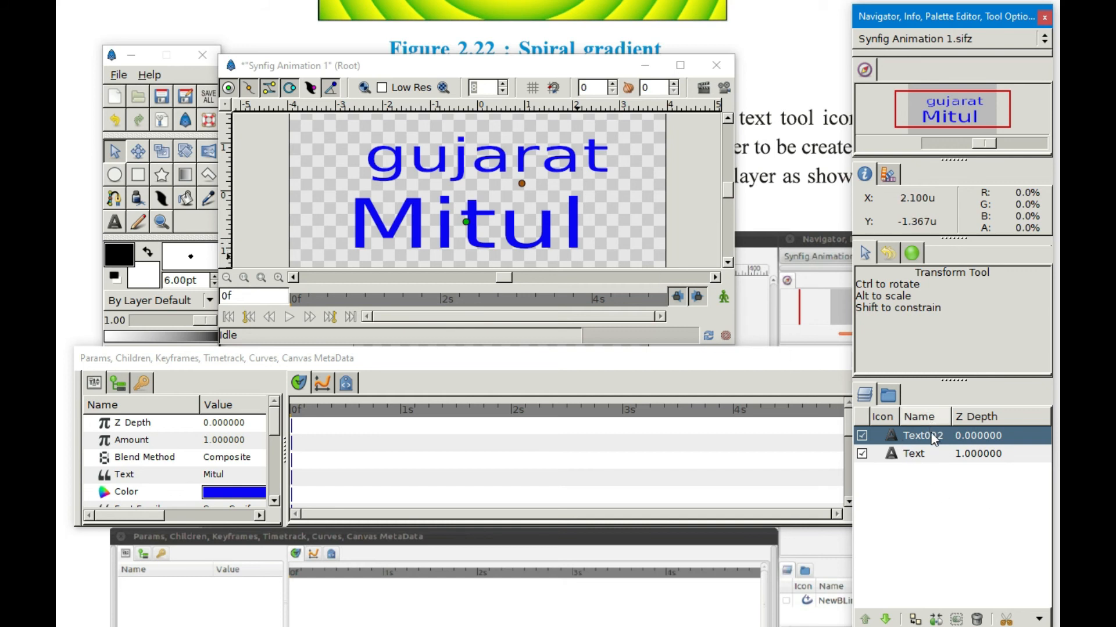
{"action": "left_click", "coordinate": [897, 456]}
{"action": "left_click", "coordinate": [895, 437]}
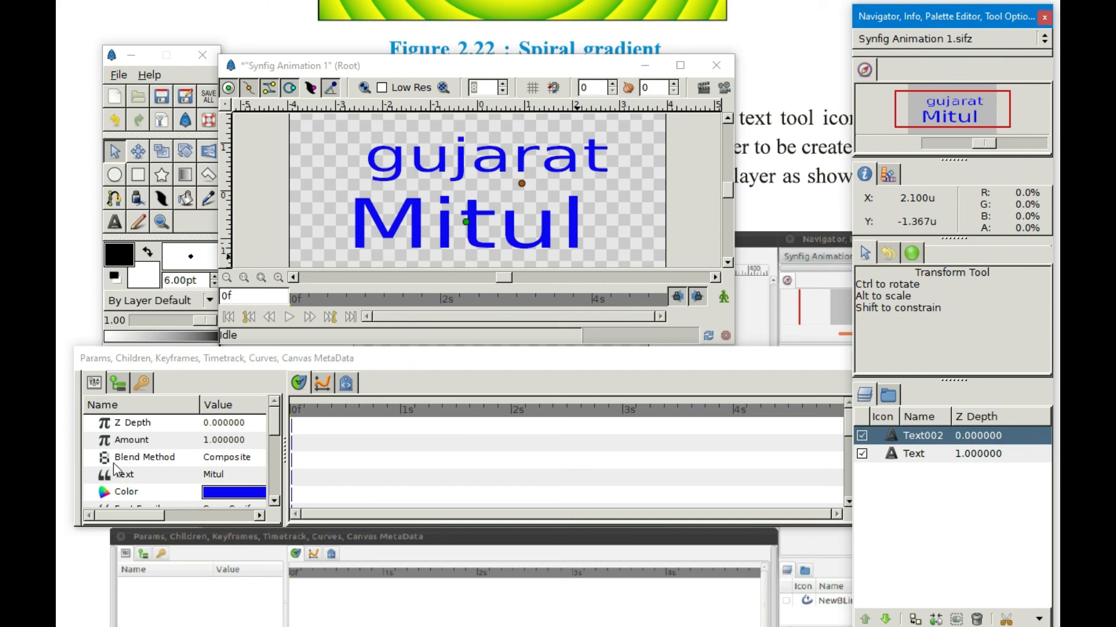
{"action": "double_click", "coordinate": [232, 499]}
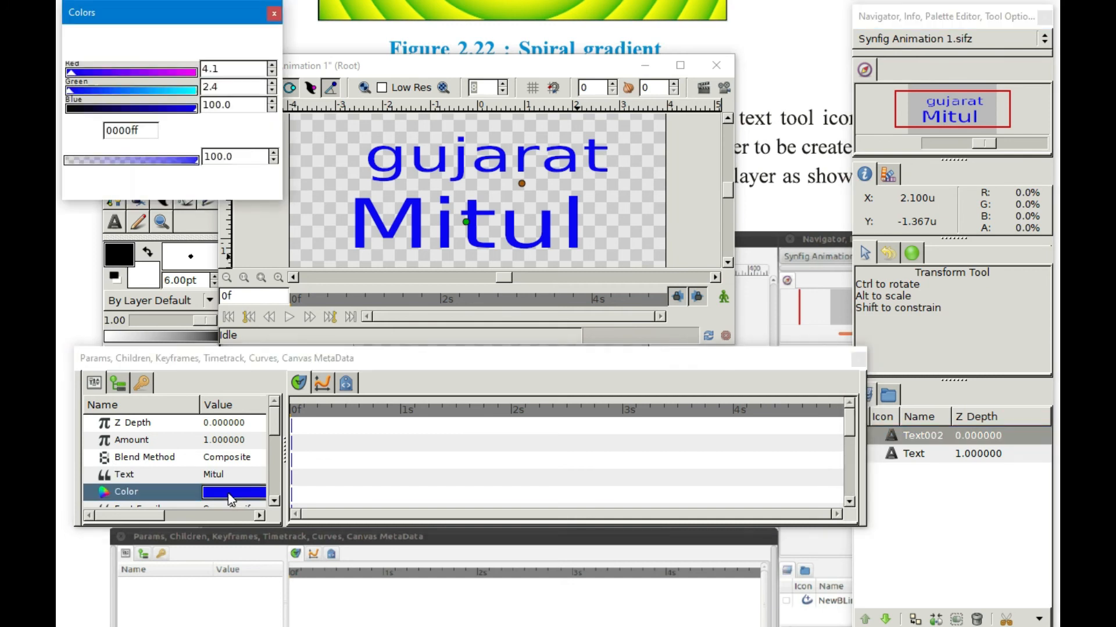
{"action": "left_click_drag", "start_coordinate": [172, 76], "coordinate": [192, 73]}
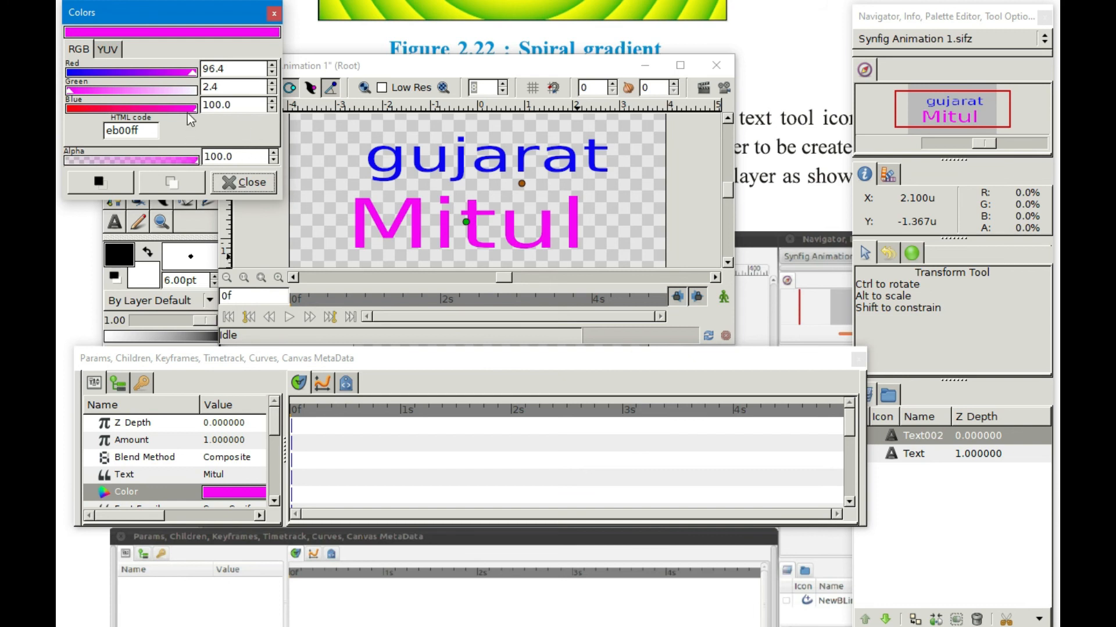
{"action": "left_click", "coordinate": [91, 108]}
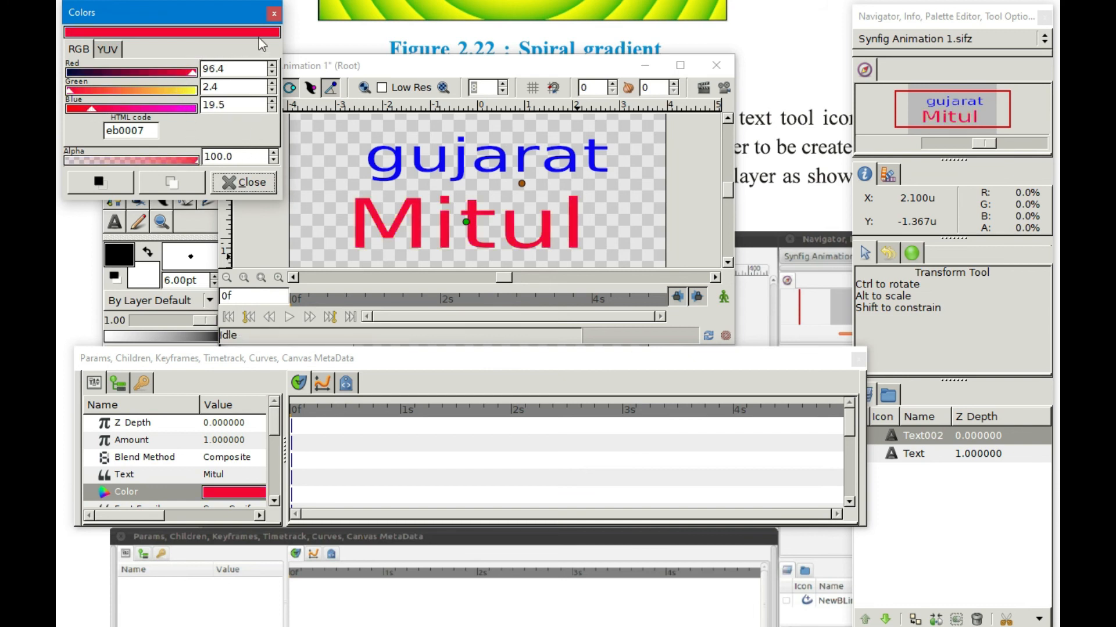
{"action": "left_click", "coordinate": [274, 12]}
Read the Text tool options list in the PDF and return to the Synfig canvas.
{"action": "left_click", "coordinate": [606, 198]}
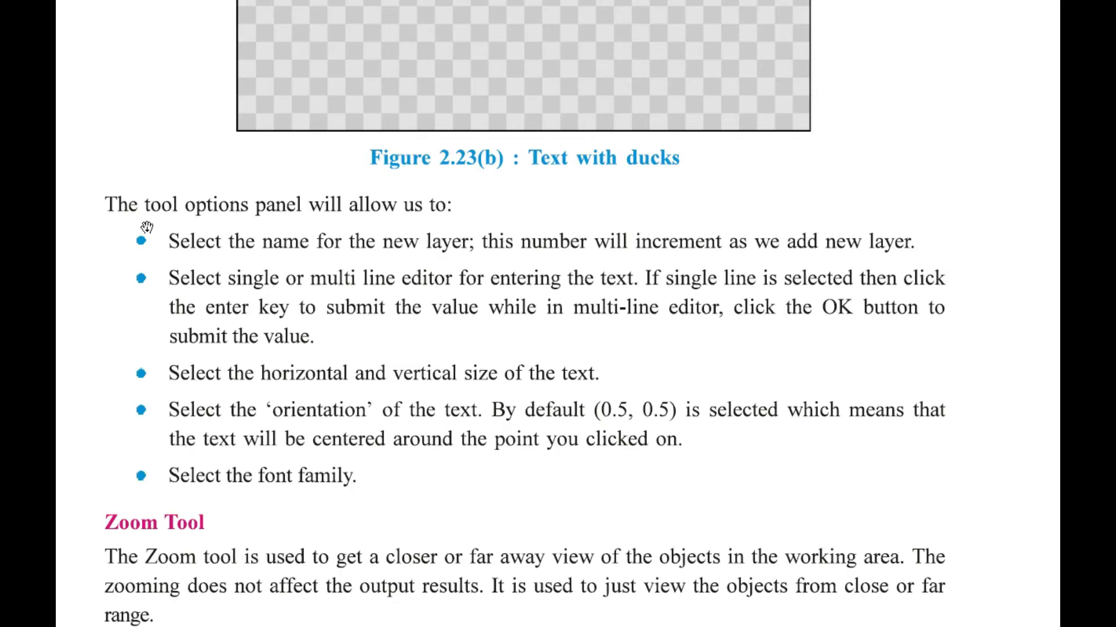
{"action": "key", "text": "alt+Tab"}
{"action": "left_click", "coordinate": [481, 262]}
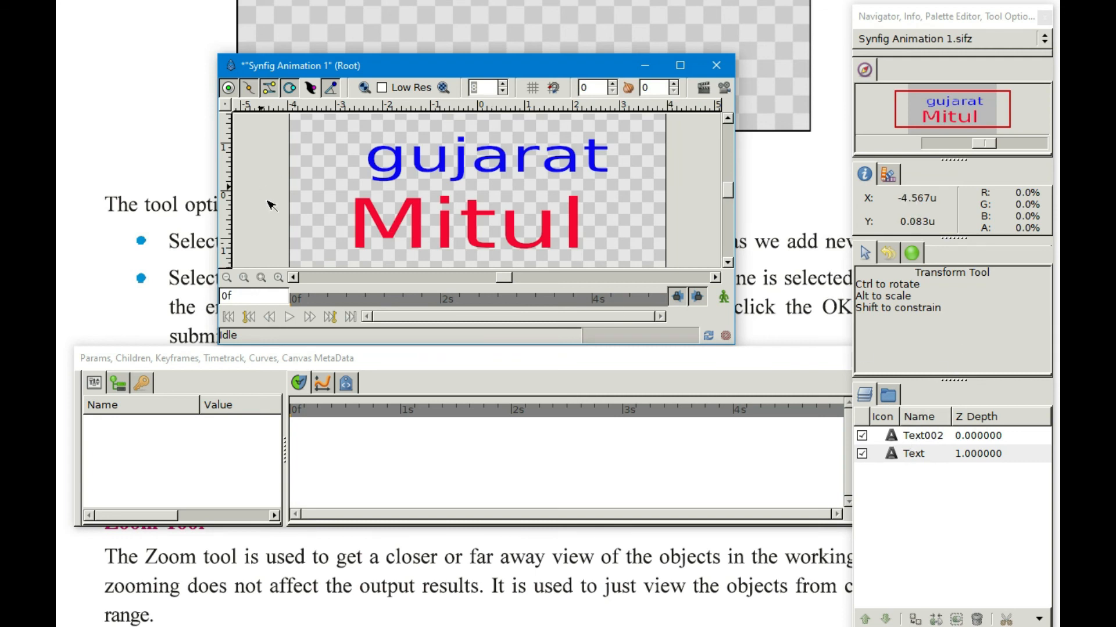
Activate the Text tool and examine its layer name, multiline, size, orientation and font family options.
{"action": "key", "text": "alt+Tab"}
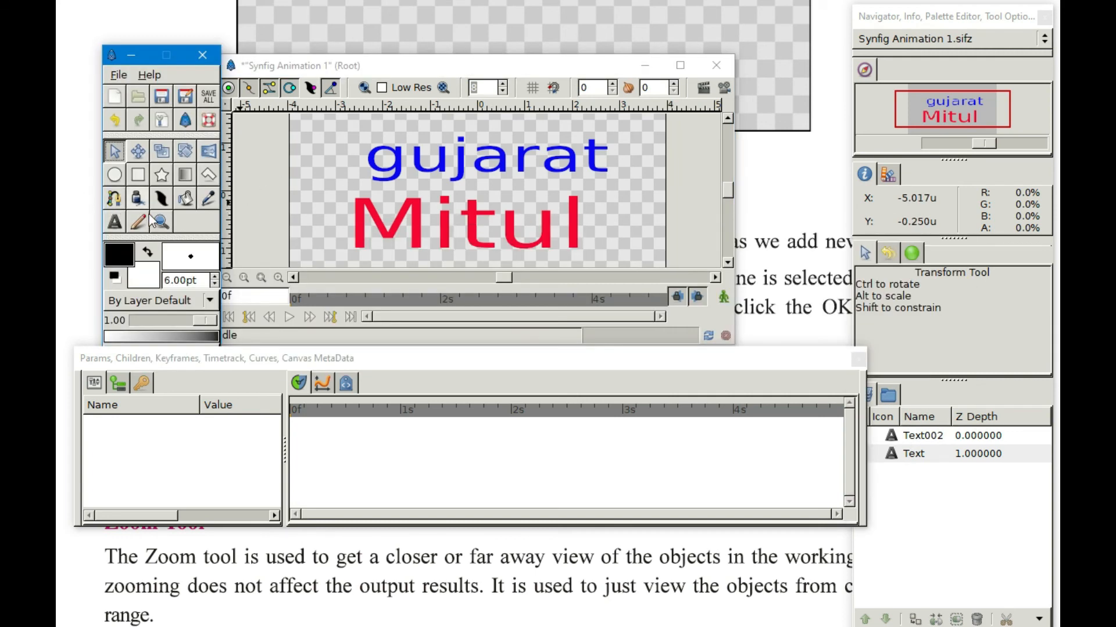
{"action": "left_click", "coordinate": [114, 222]}
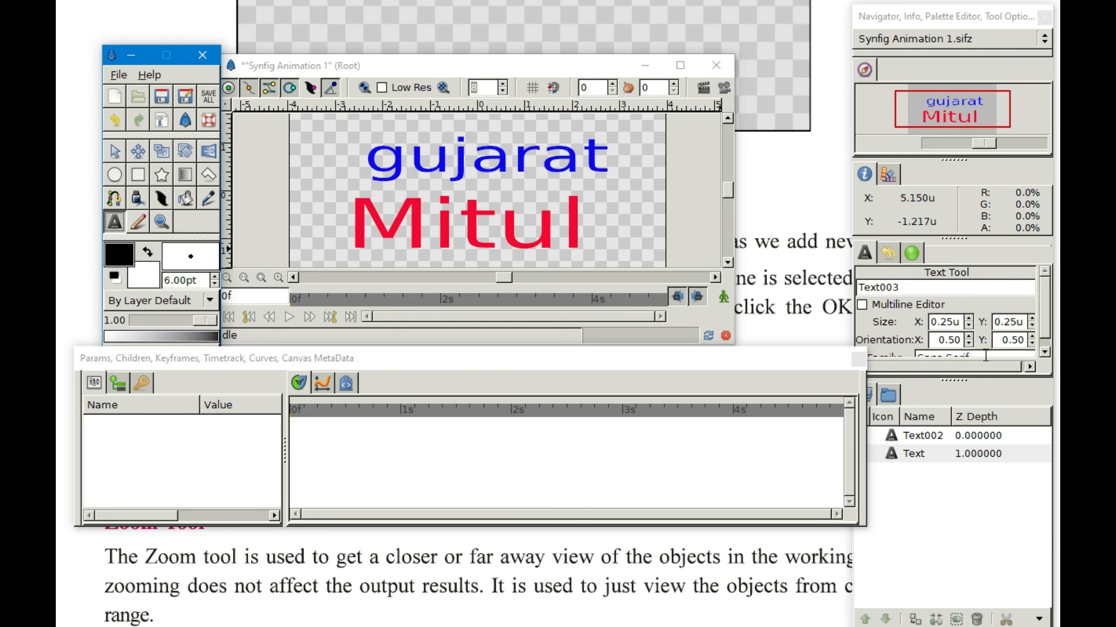
{"action": "scroll", "coordinate": [985, 356], "scroll_direction": "down", "scroll_amount": 2}
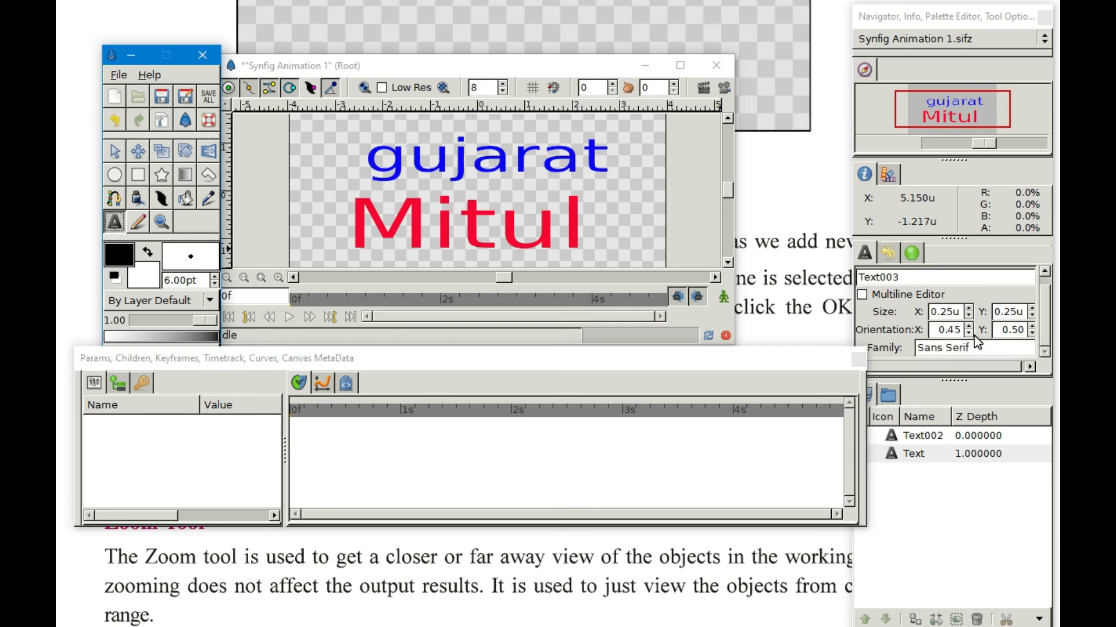
{"action": "left_click", "coordinate": [864, 265]}
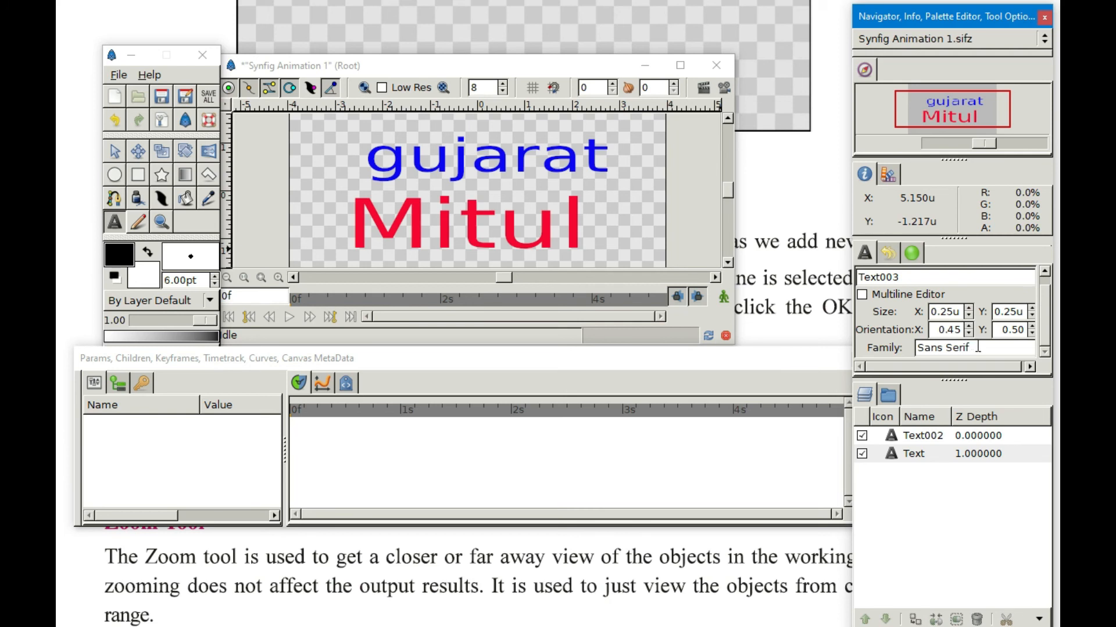
{"action": "left_click_drag", "start_coordinate": [978, 347], "coordinate": [926, 348]}
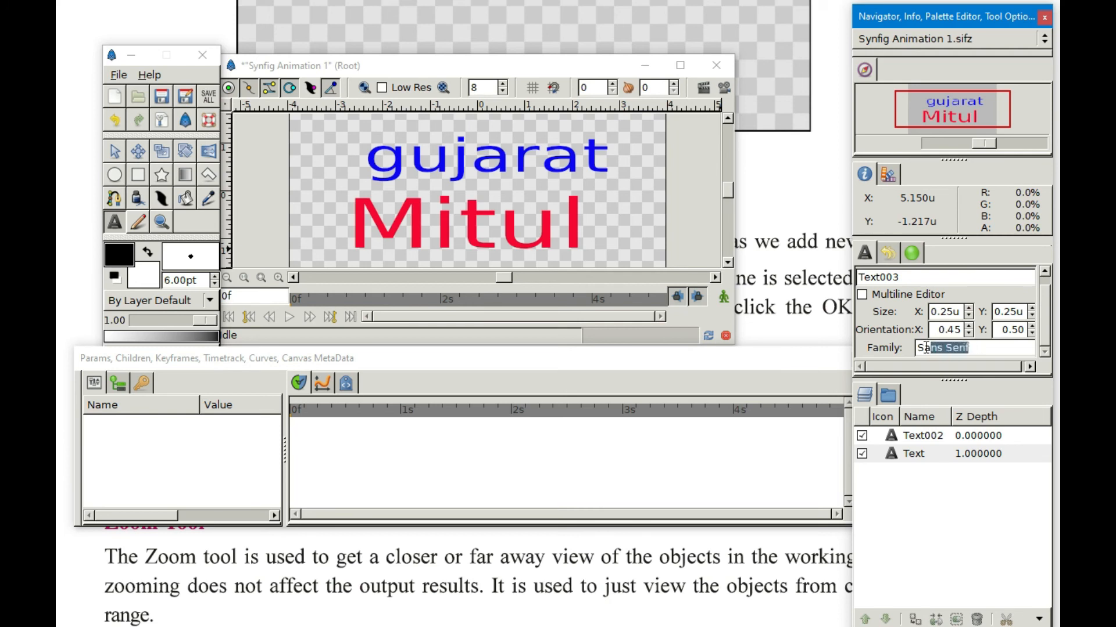
{"action": "left_click", "coordinate": [973, 348]}
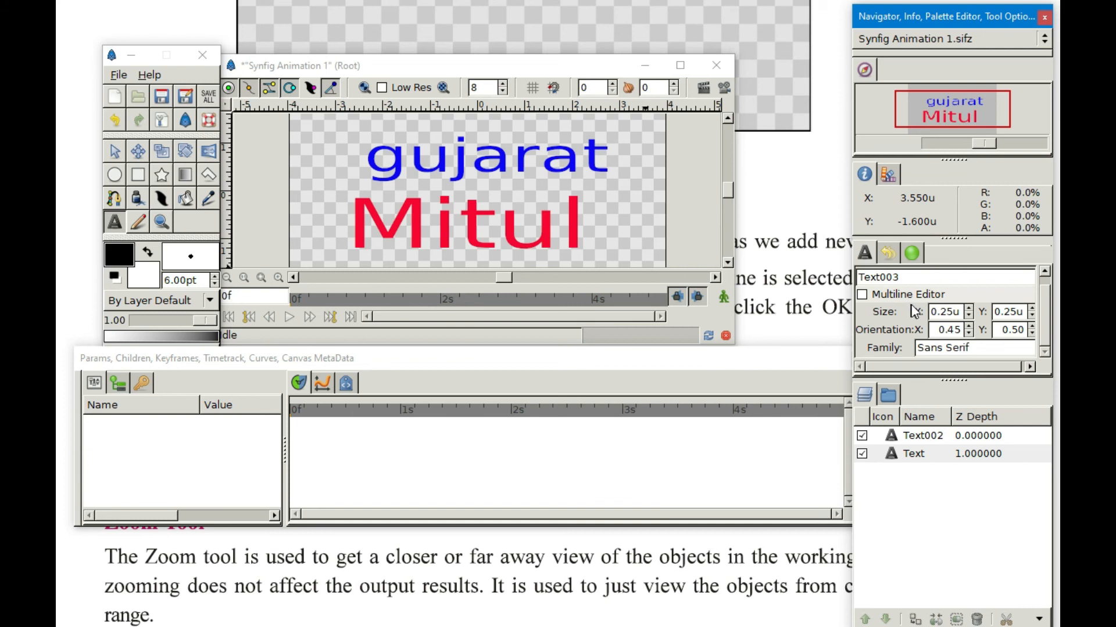
Switch to the PDF lesson and read the Zoom Tool section.
{"action": "key", "text": "alt+Tab"}
{"action": "key", "text": "alt+Tab"}
{"action": "key", "text": "alt+Tab"}
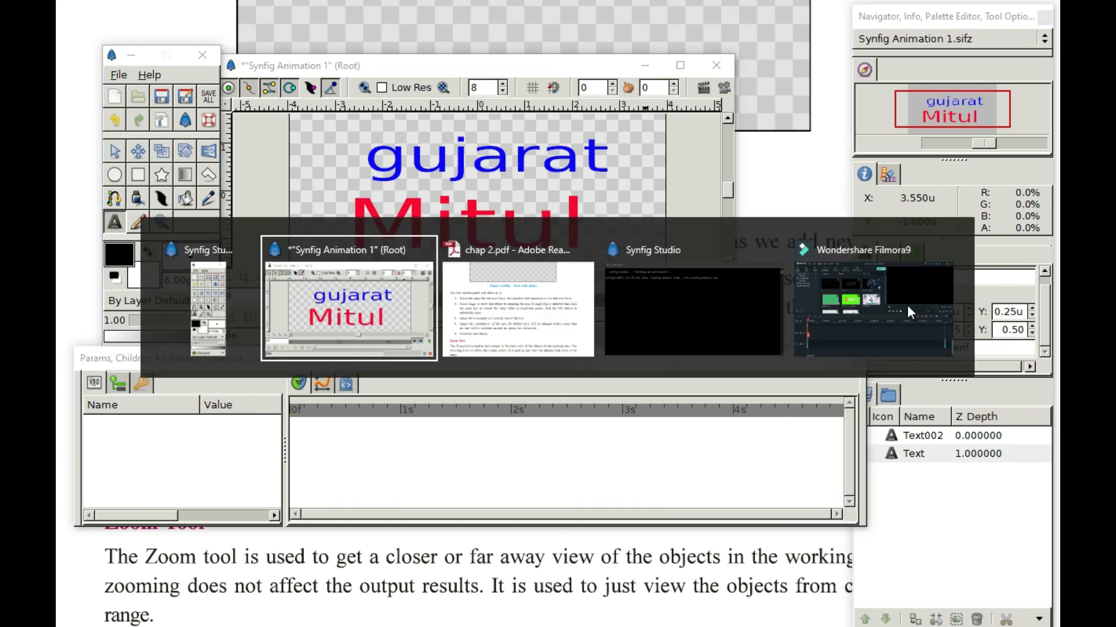
{"action": "scroll", "coordinate": [613, 475], "scroll_direction": "down", "scroll_amount": 5}
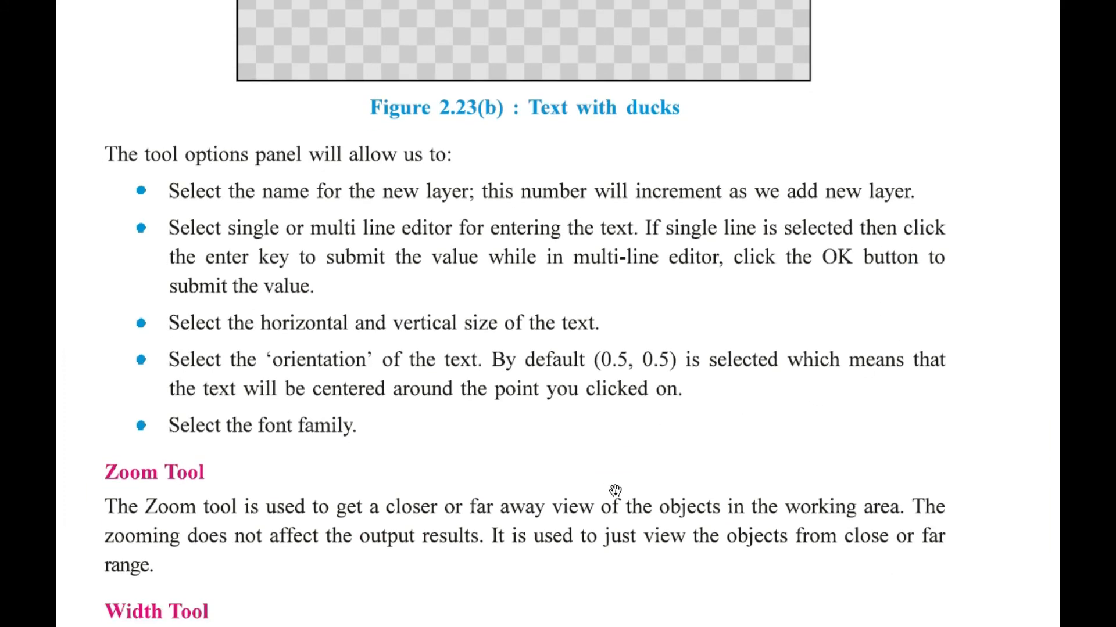
{"action": "scroll", "coordinate": [334, 484], "scroll_direction": "down", "scroll_amount": 4}
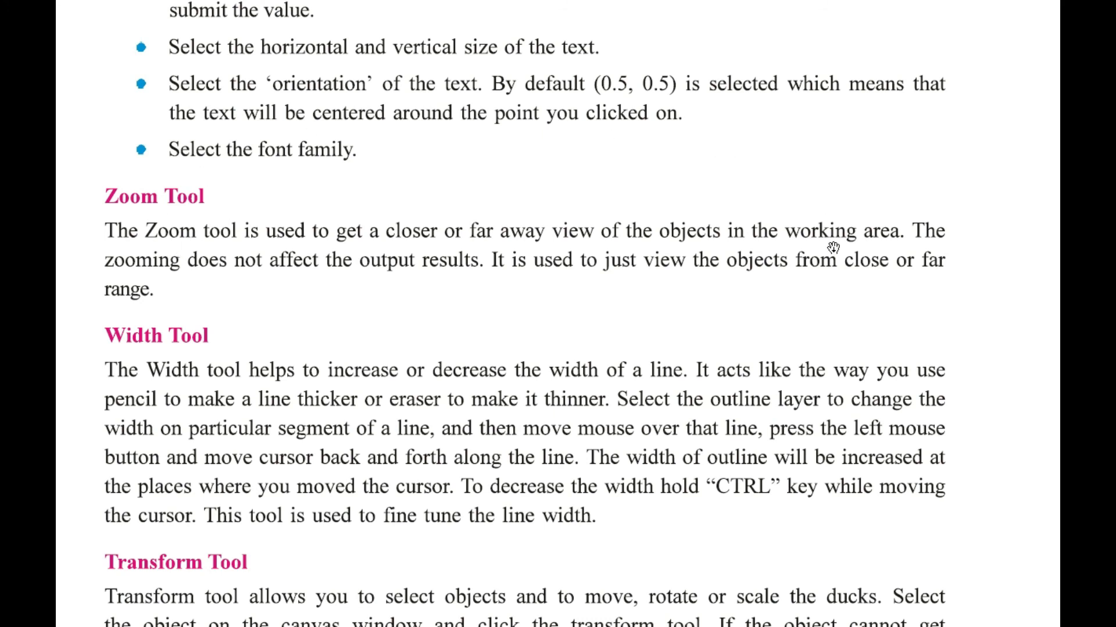
Return to Synfig and magnify the first letter of "gujarat" to about 449% using two successive Zoom tool regions.
{"action": "key", "text": "alt+Tab"}
{"action": "key", "text": "alt+Tab"}
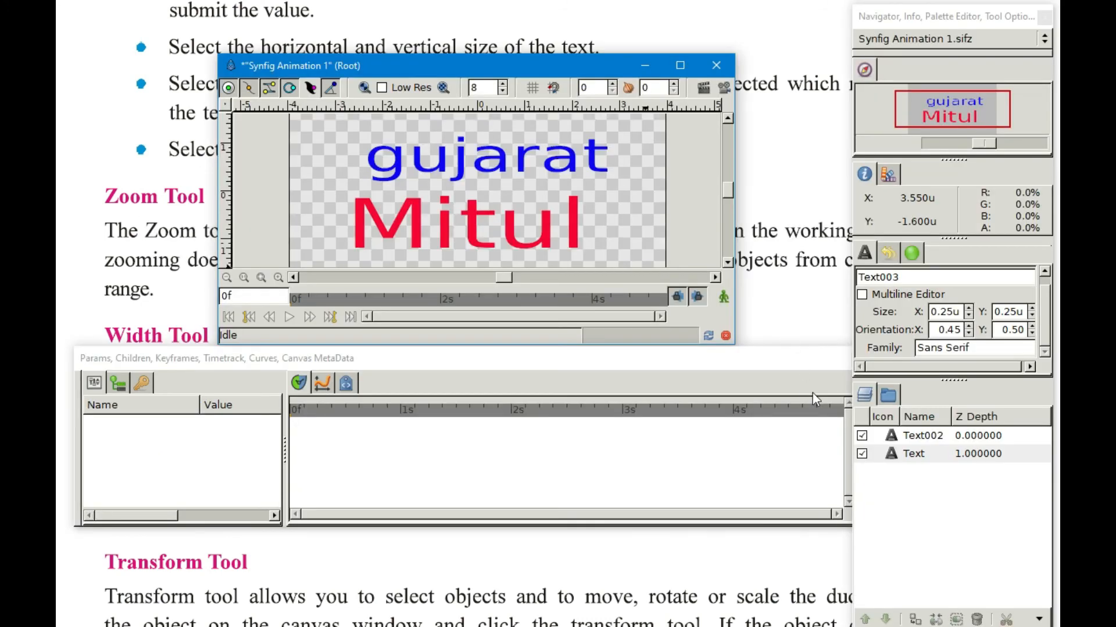
{"action": "key", "text": "alt+Tab"}
{"action": "key", "text": "alt+Tab"}
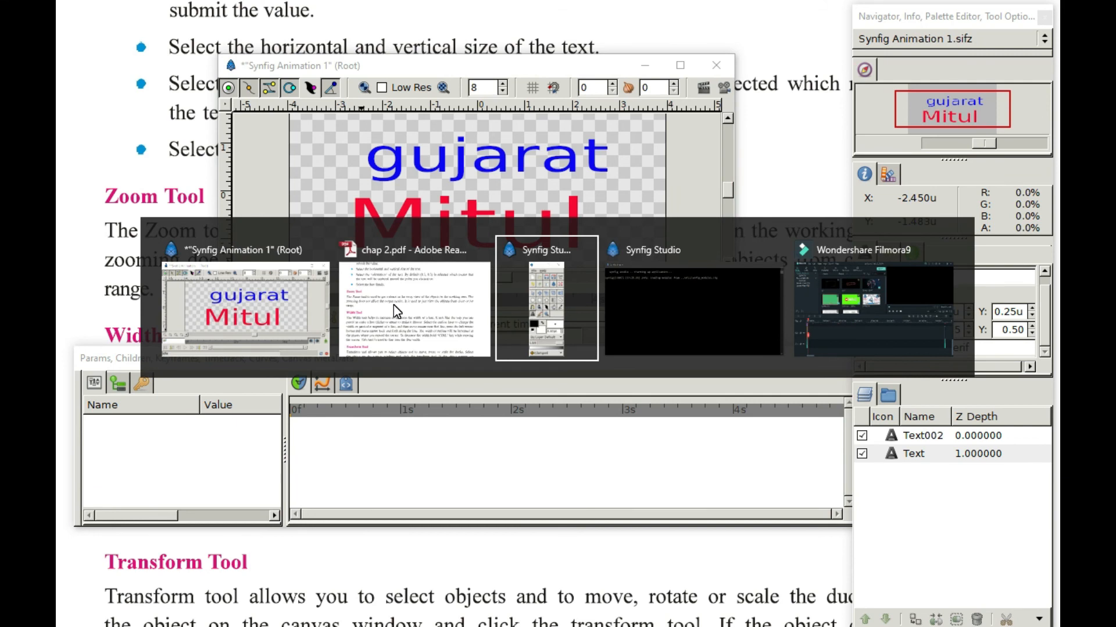
{"action": "left_click", "coordinate": [162, 223]}
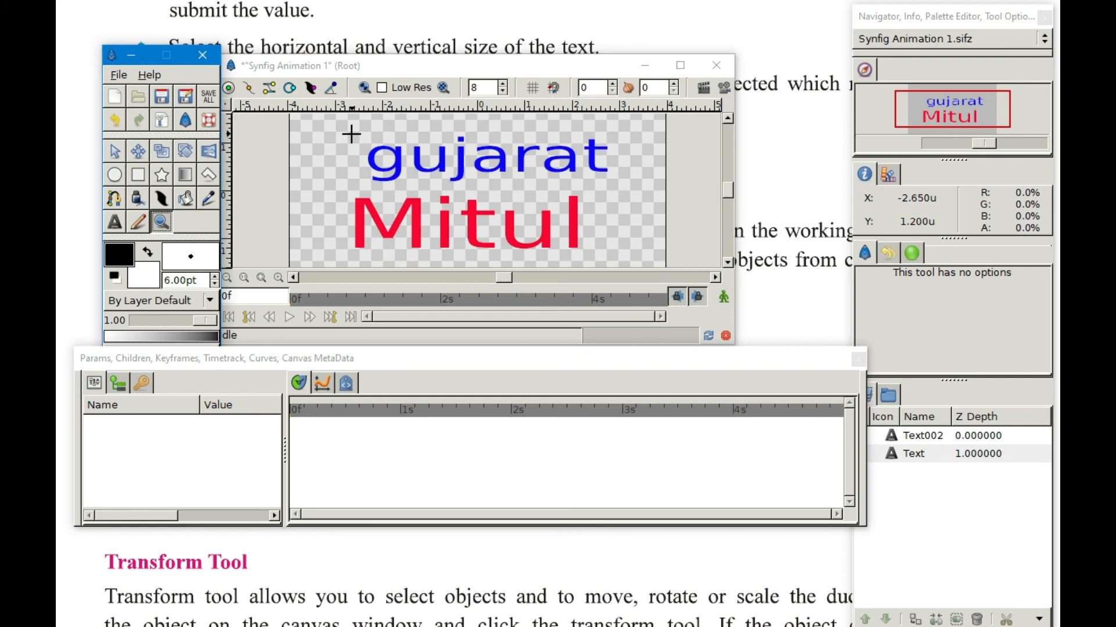
{"action": "left_click_drag", "start_coordinate": [358, 138], "coordinate": [414, 185]}
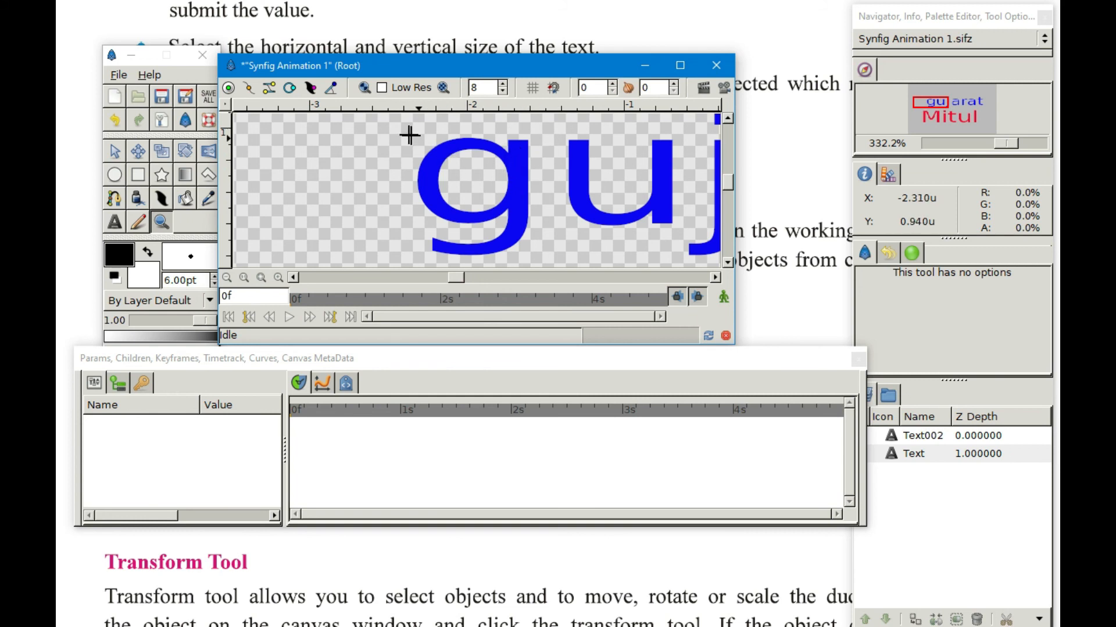
{"action": "left_click_drag", "start_coordinate": [388, 125], "coordinate": [513, 242]}
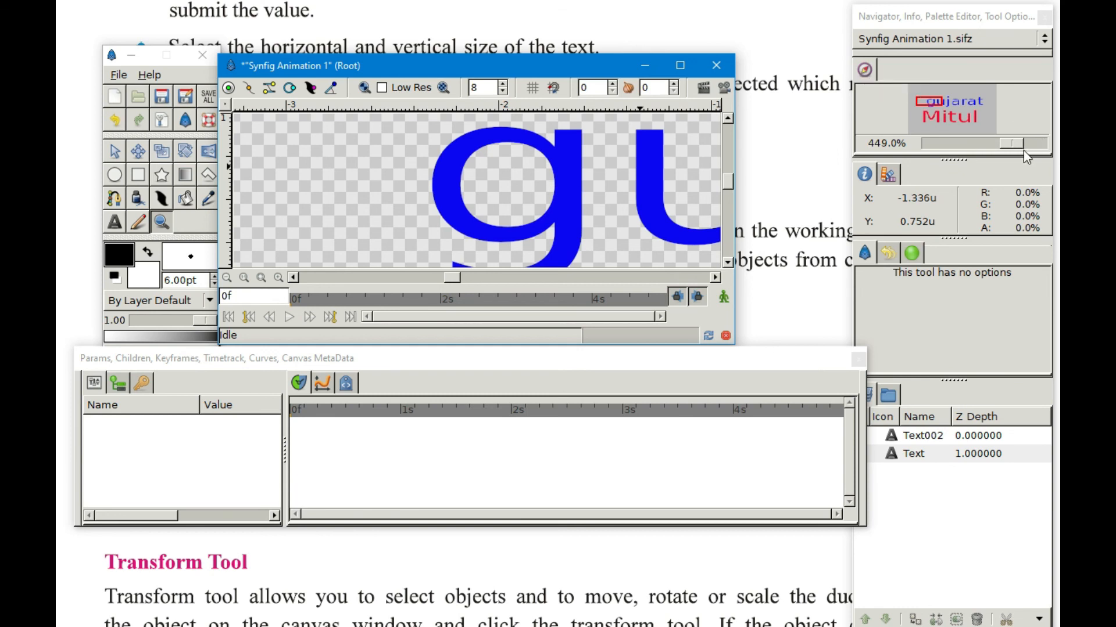
Reduce the canvas zoom to about 102%, enlarge the canvas window and centre the artwork in it.
{"action": "left_click_drag", "start_coordinate": [1014, 148], "coordinate": [974, 155]}
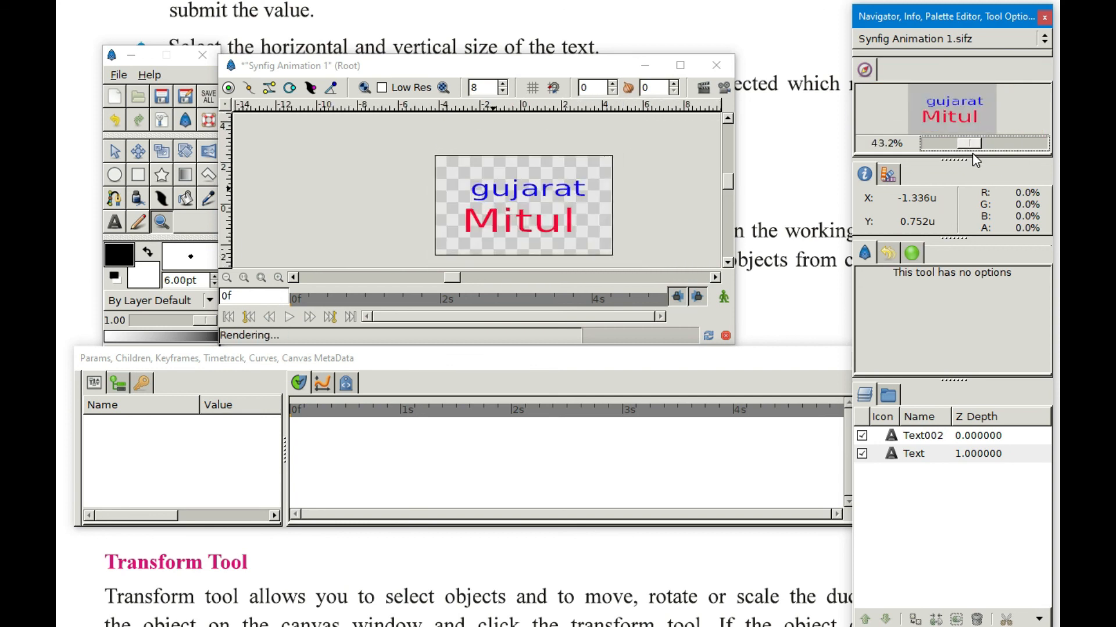
{"action": "left_click_drag", "start_coordinate": [577, 72], "coordinate": [596, 51]}
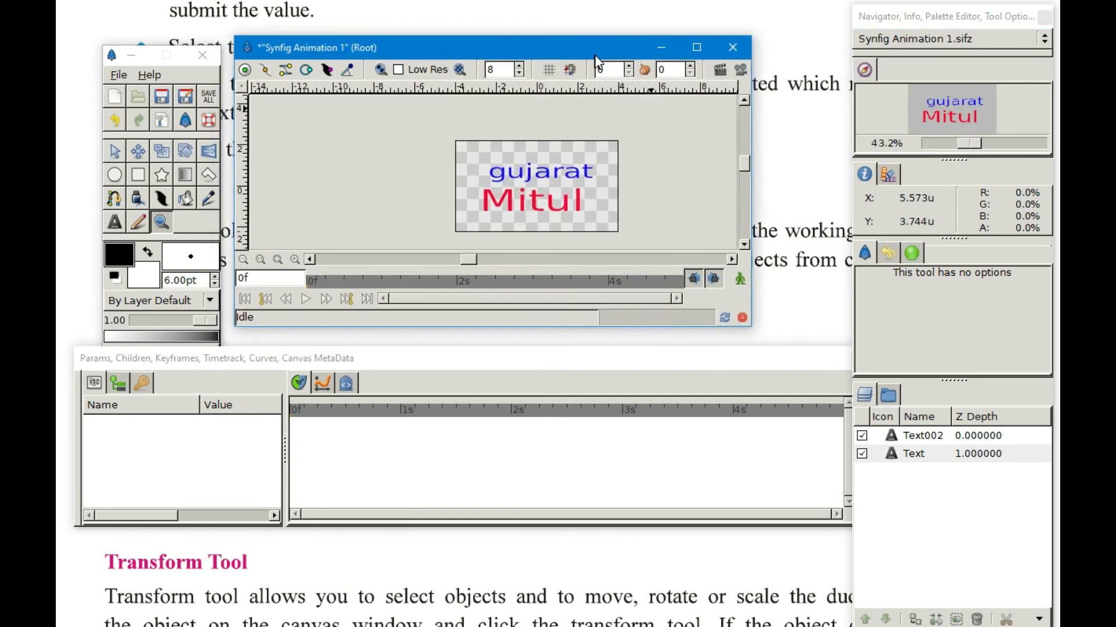
{"action": "left_click_drag", "start_coordinate": [752, 329], "coordinate": [848, 395]}
{"action": "left_click", "coordinate": [988, 145]}
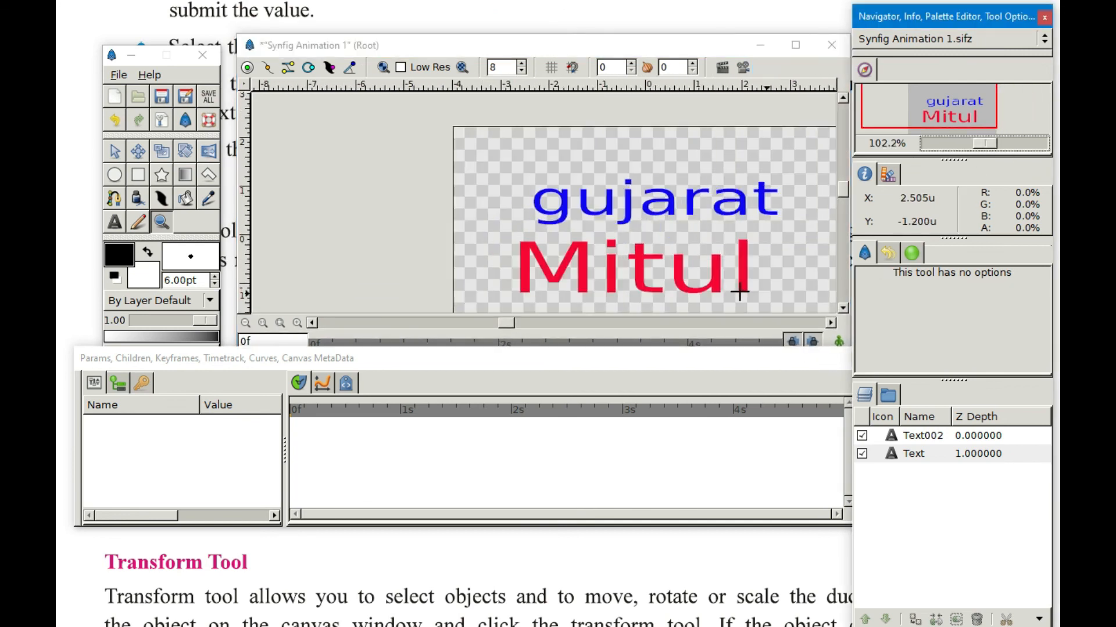
{"action": "left_click_drag", "start_coordinate": [510, 323], "coordinate": [585, 325]}
{"action": "scroll", "coordinate": [593, 272], "scroll_direction": "down", "scroll_amount": 2}
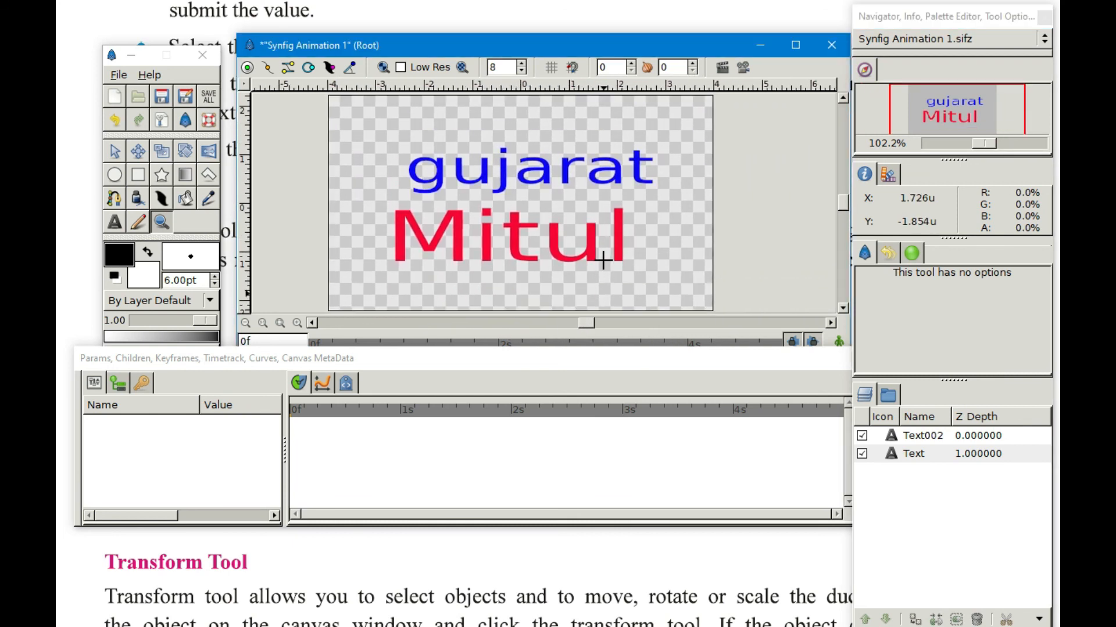
Read the Width Tool heading and description in the PDF lesson and return to the Synfig canvas.
{"action": "key", "text": "alt+Tab"}
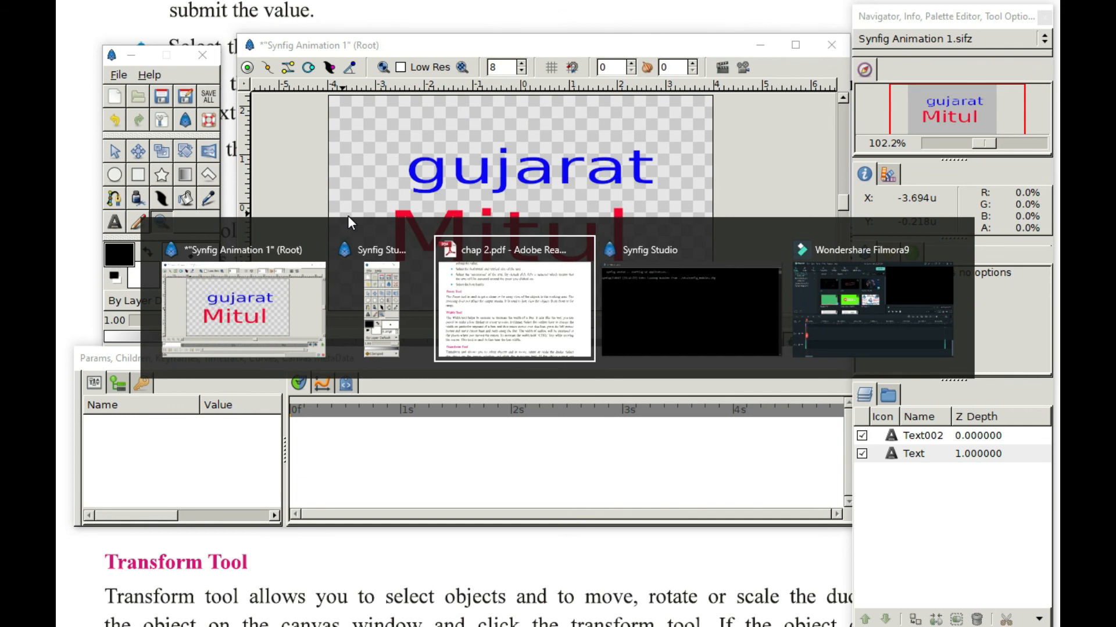
{"action": "scroll", "coordinate": [314, 396], "scroll_direction": "down", "scroll_amount": 1}
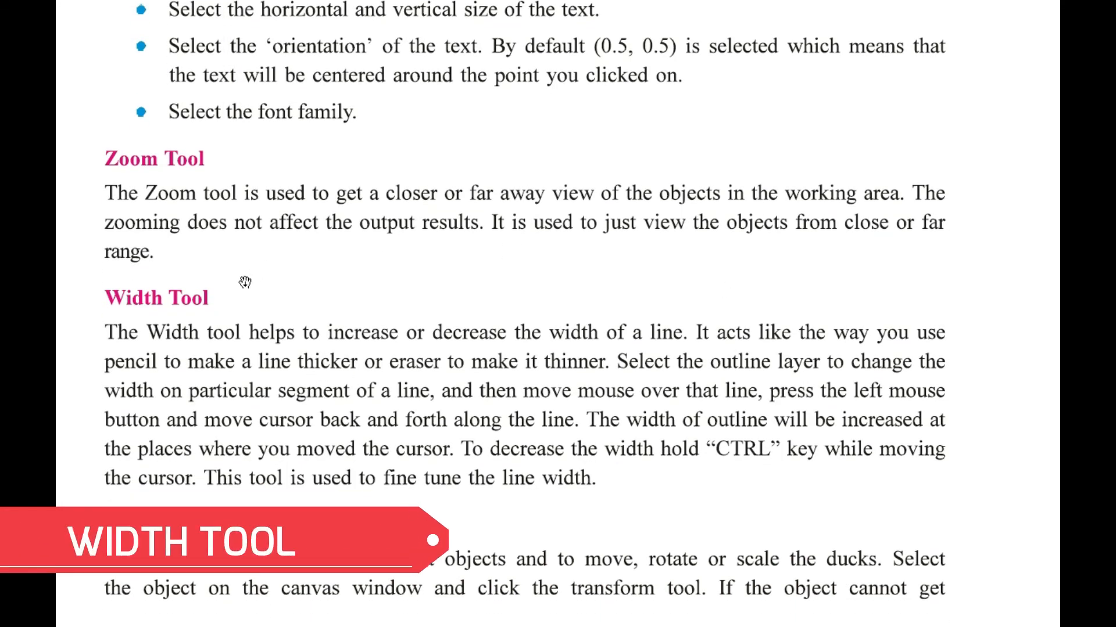
{"action": "key", "text": "alt+Tab"}
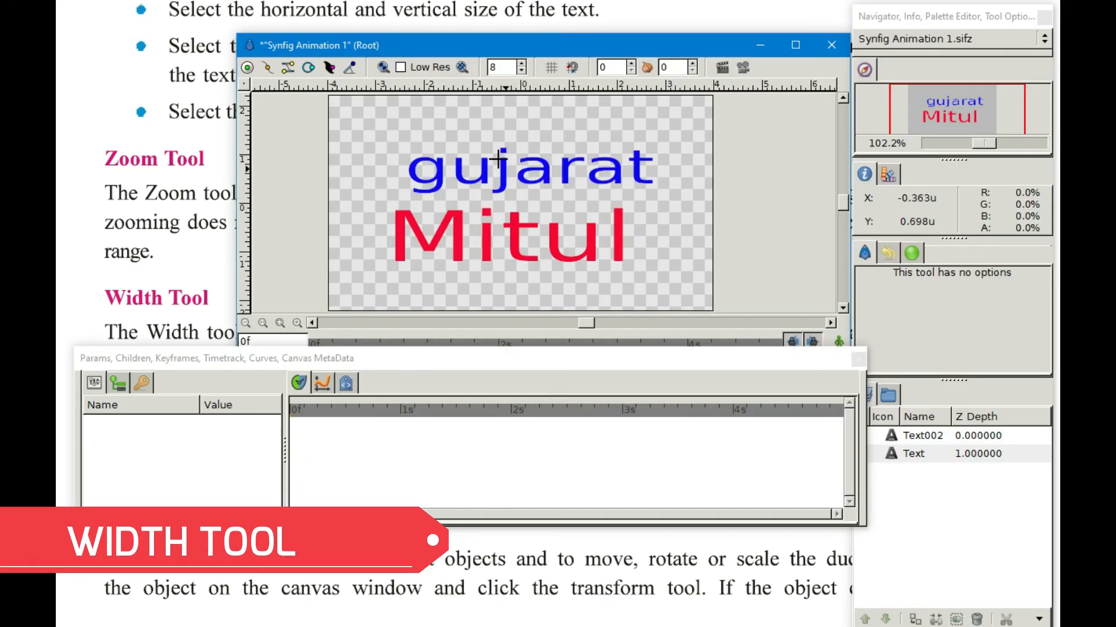
Draw an outlined white circle with a radius of about 1.36 units and move it over the start of both texts.
{"action": "key", "text": "alt+Tab"}
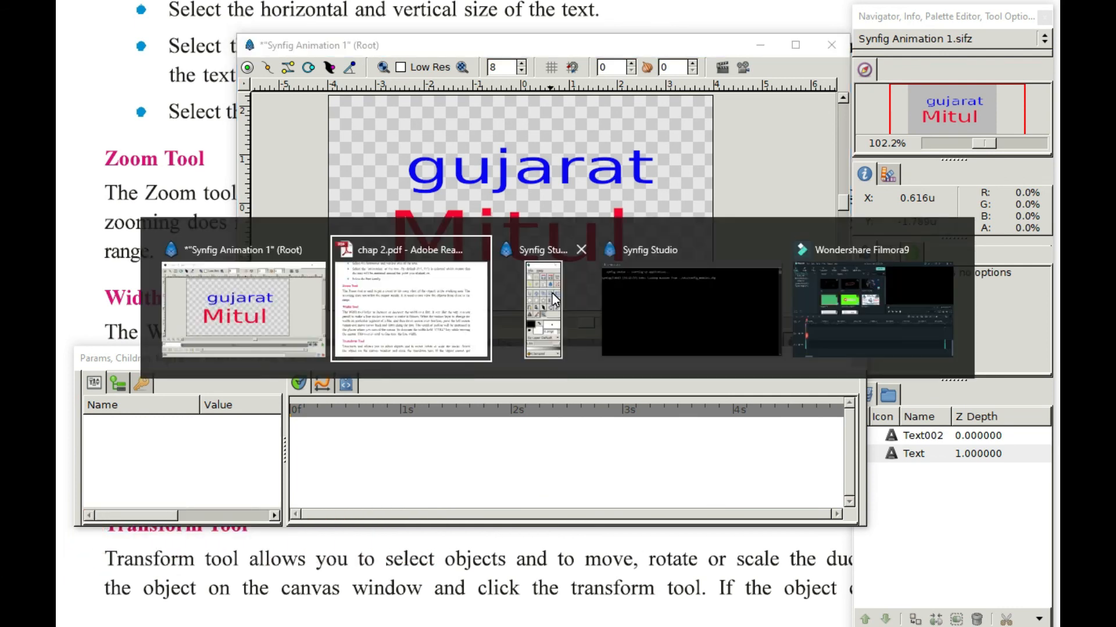
{"action": "left_click", "coordinate": [115, 174]}
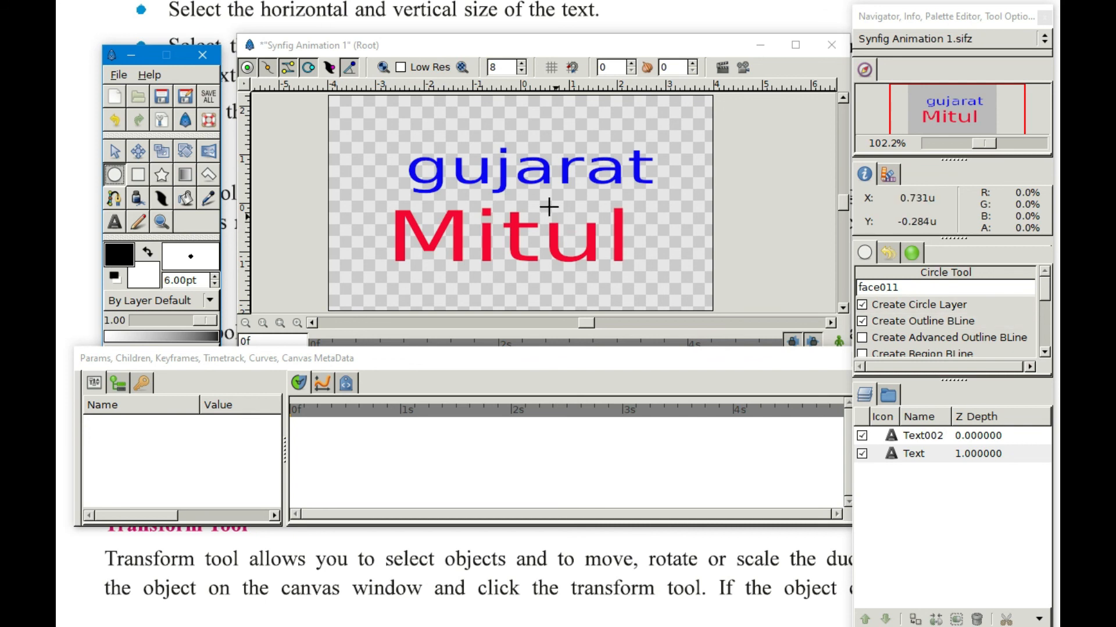
{"action": "left_click_drag", "start_coordinate": [390, 137], "coordinate": [442, 180]}
{"action": "key", "text": "alt+a"}
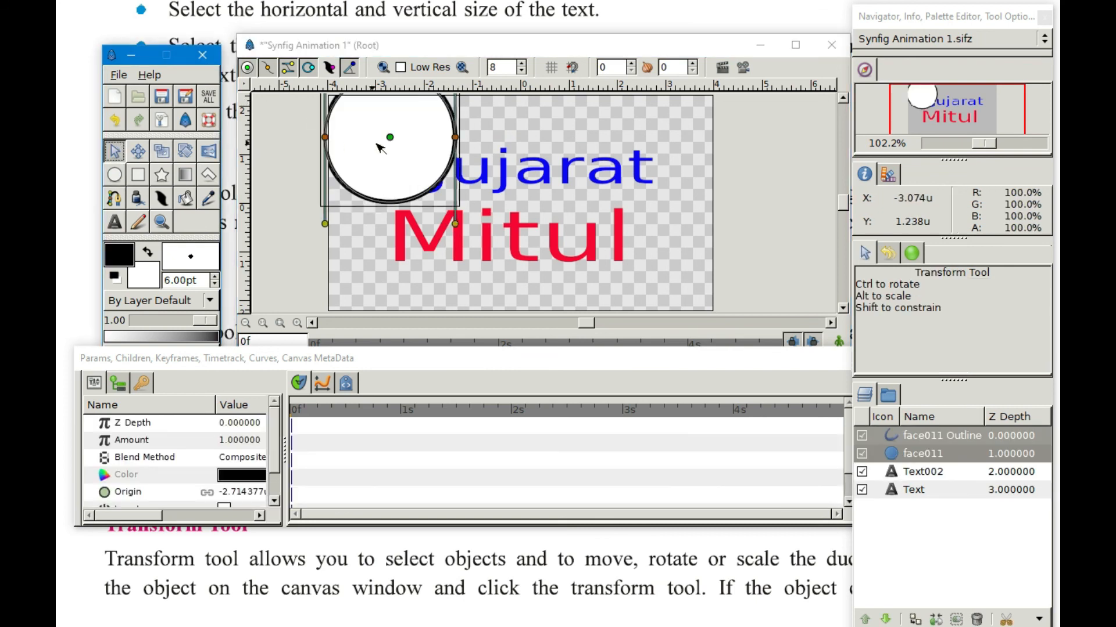
{"action": "left_click_drag", "start_coordinate": [391, 140], "coordinate": [452, 197]}
{"action": "left_click", "coordinate": [585, 142]}
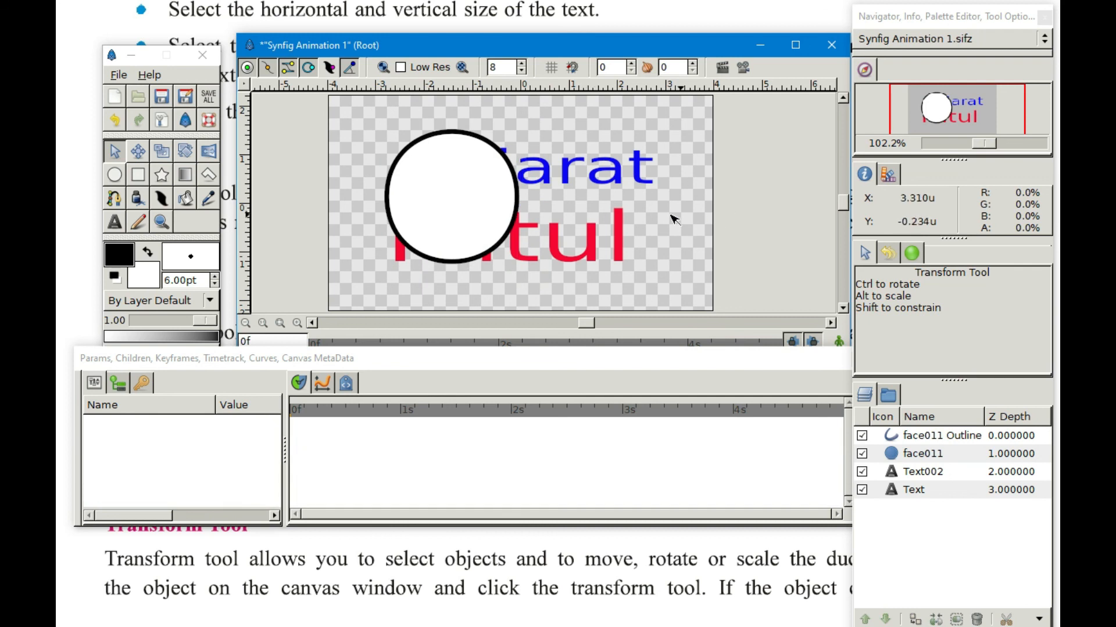
Activate the Width tool with Relative Growth enabled and select the circle's face011 Outline layer.
{"action": "left_click", "coordinate": [465, 198]}
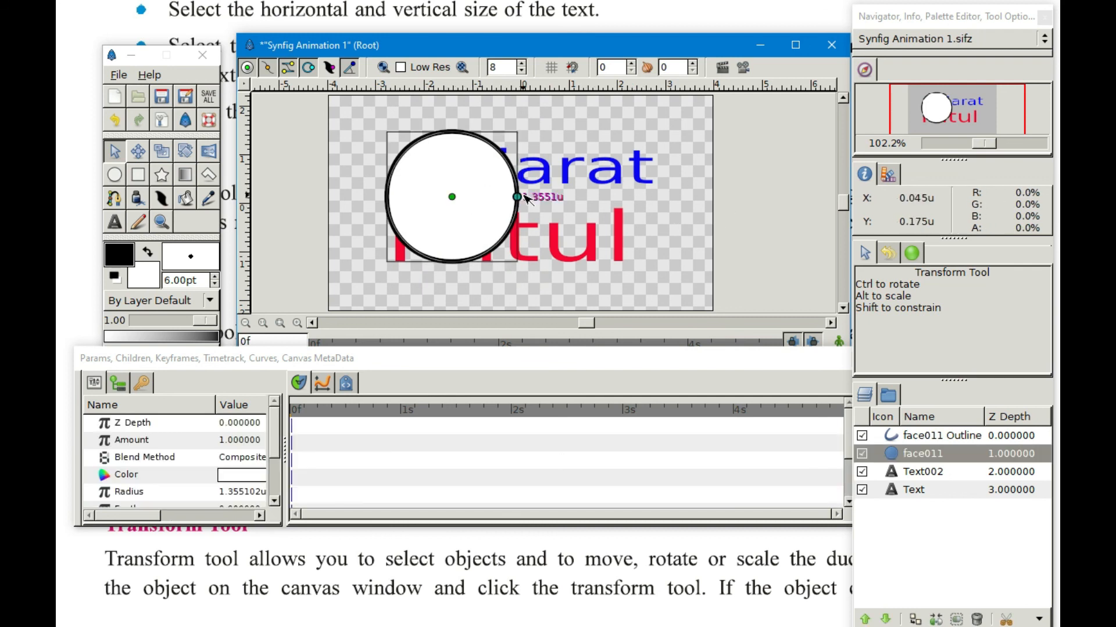
{"action": "mouse_move", "coordinate": [523, 199]}
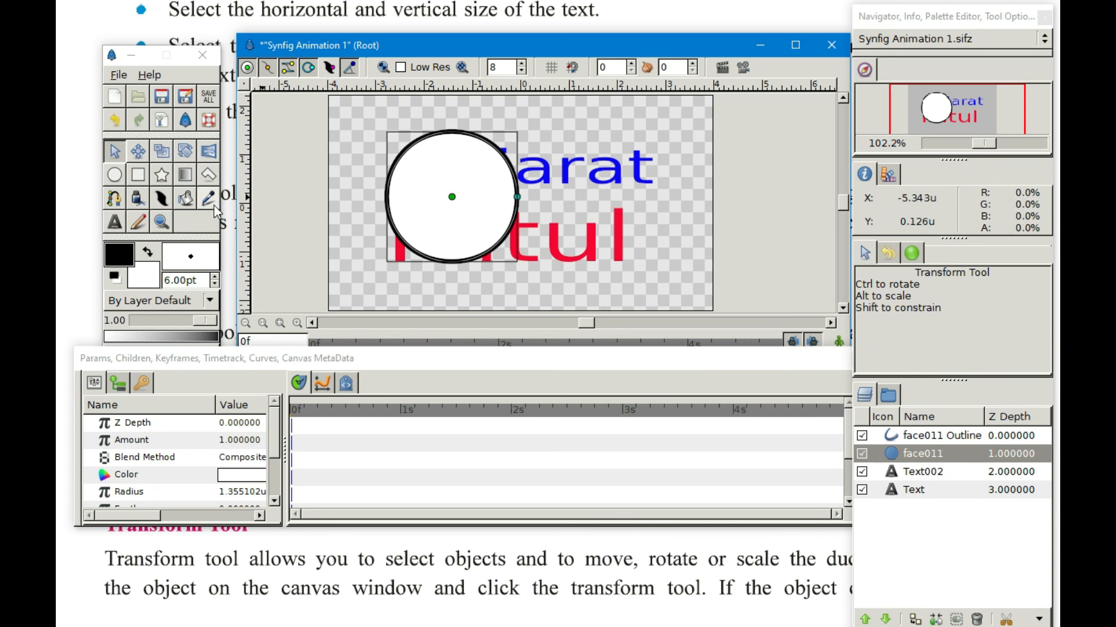
{"action": "left_click", "coordinate": [173, 203]}
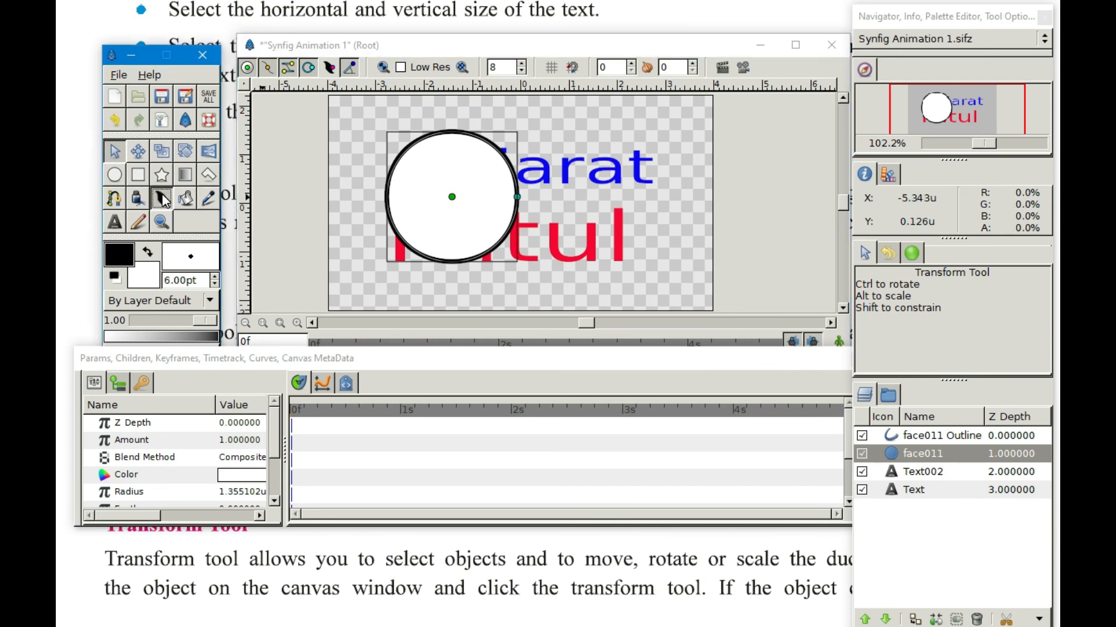
{"action": "left_click", "coordinate": [862, 322]}
{"action": "left_click", "coordinate": [893, 439]}
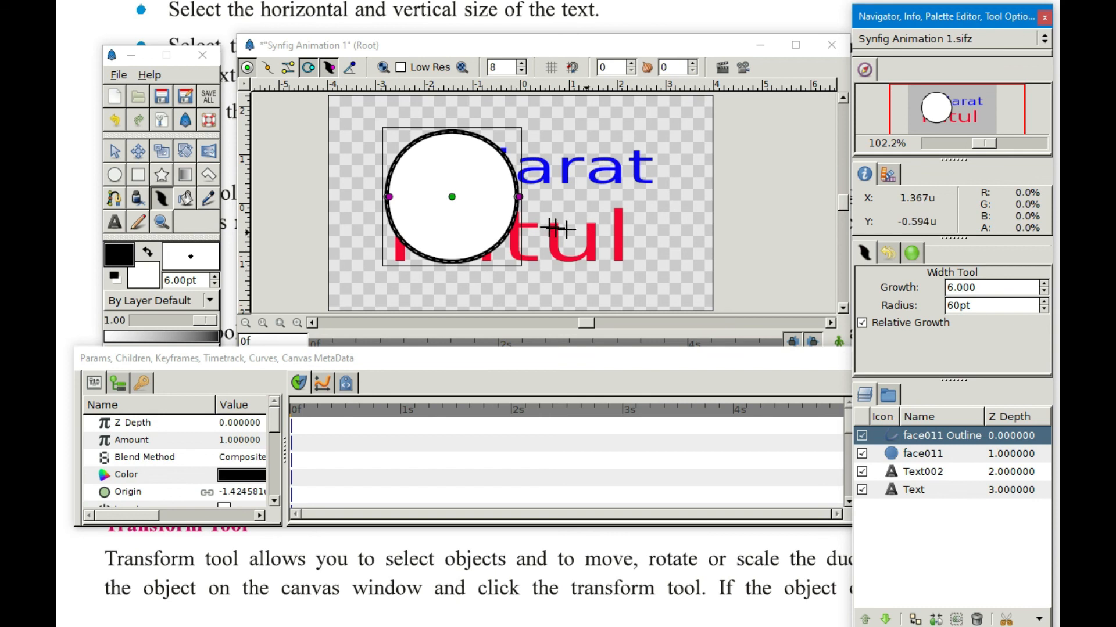
{"action": "left_click", "coordinate": [894, 452]}
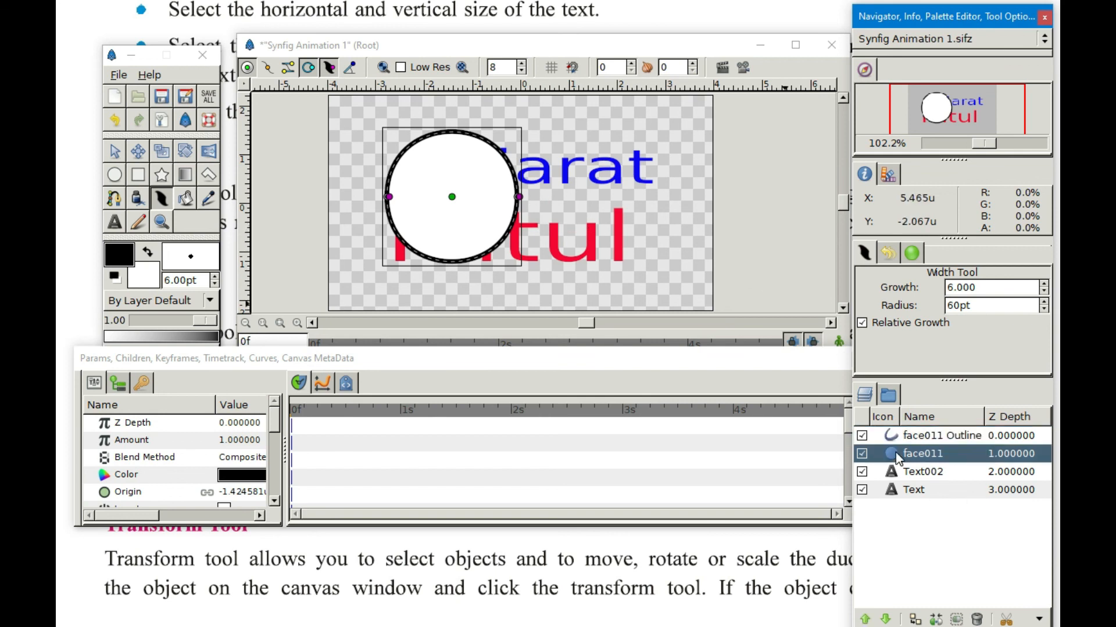
{"action": "left_click", "coordinate": [890, 433]}
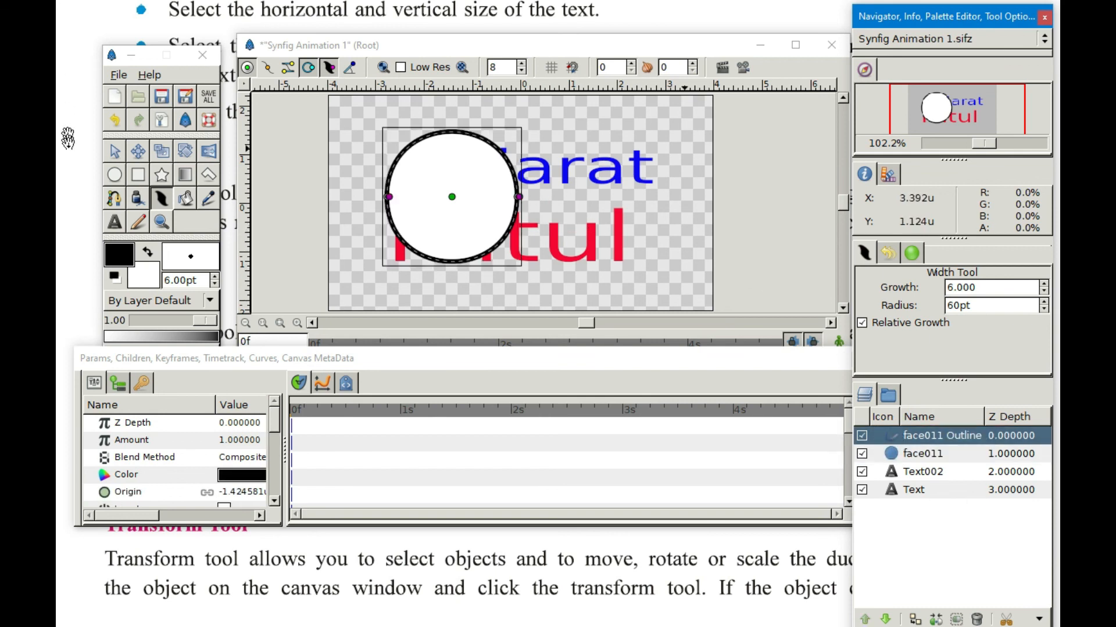
{"action": "left_click", "coordinate": [165, 203]}
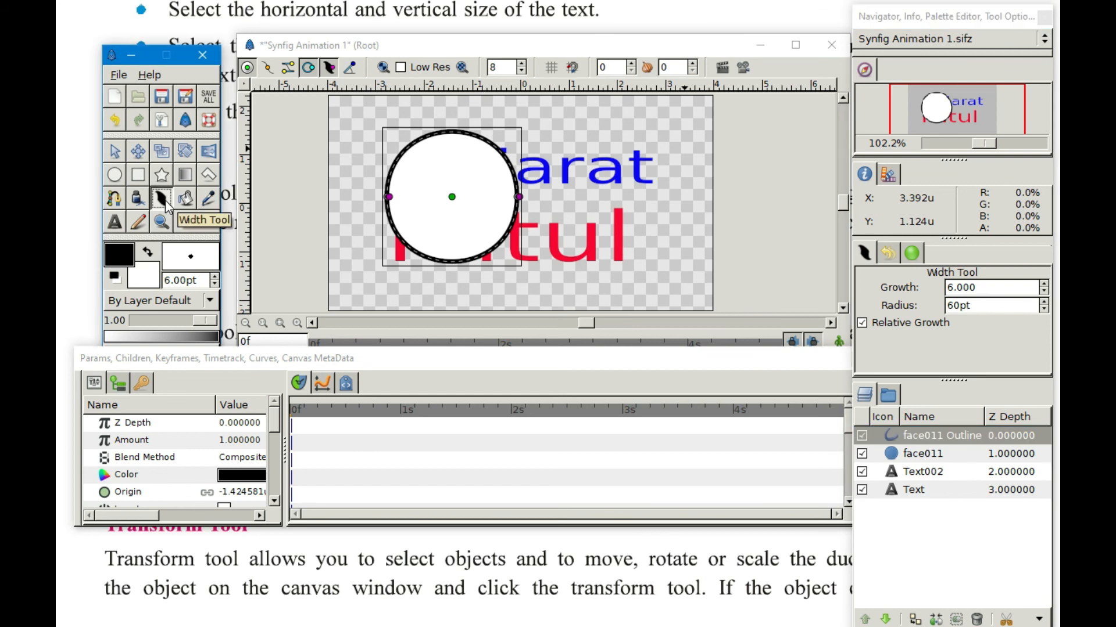
Thicken the circle's outline at its side vertices with the Width tool, using growth 6.000 and radius 60pt.
{"action": "left_click", "coordinate": [520, 197]}
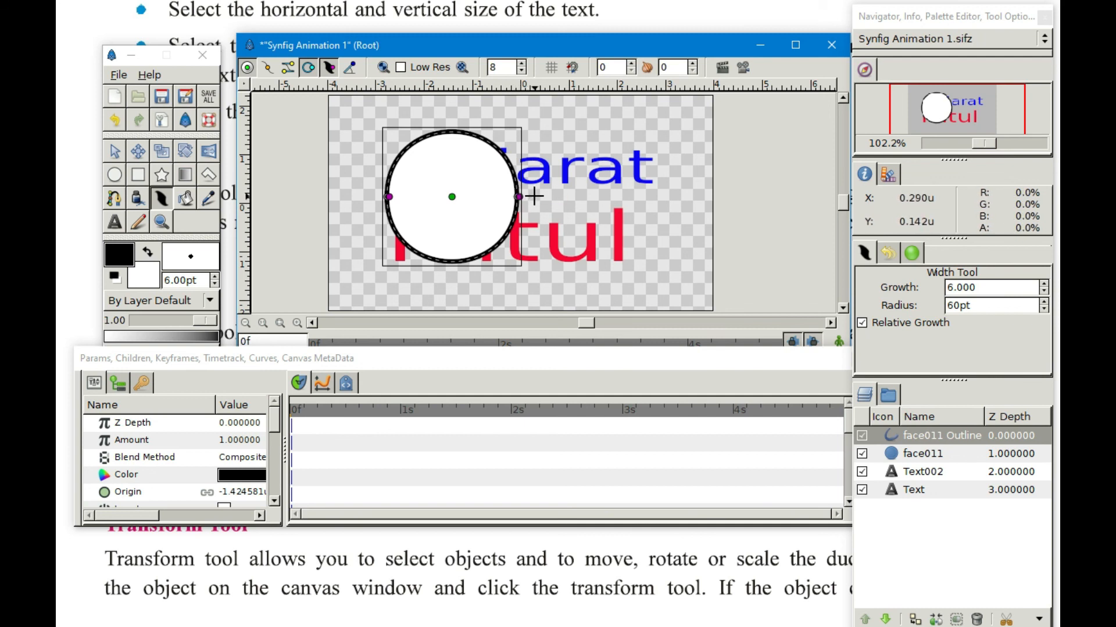
{"action": "left_click", "coordinate": [387, 198]}
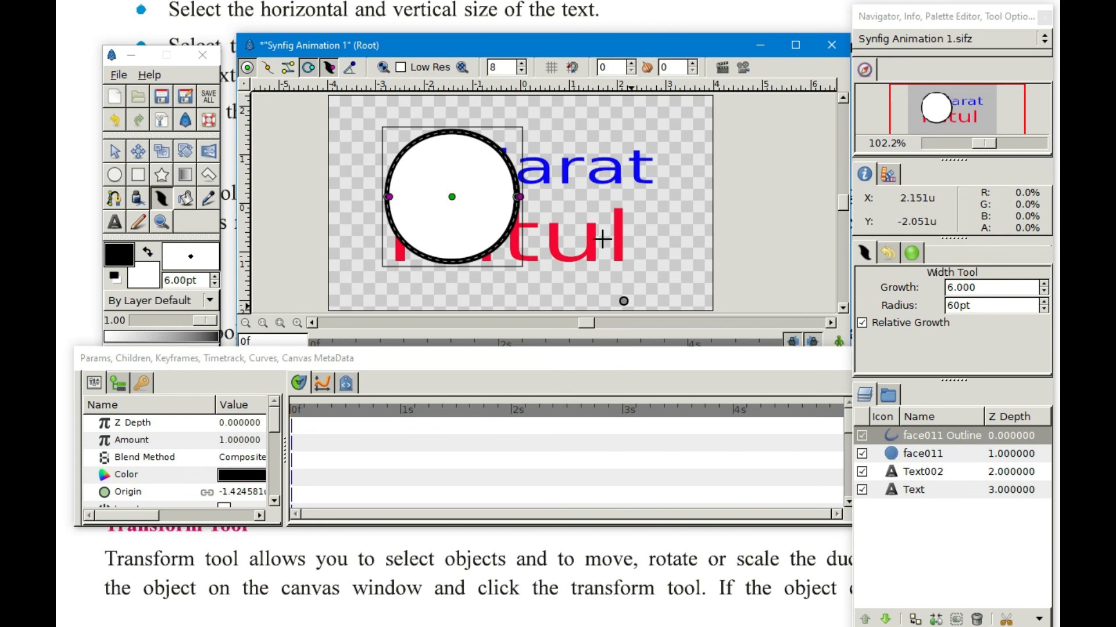
{"action": "left_click", "coordinate": [508, 195]}
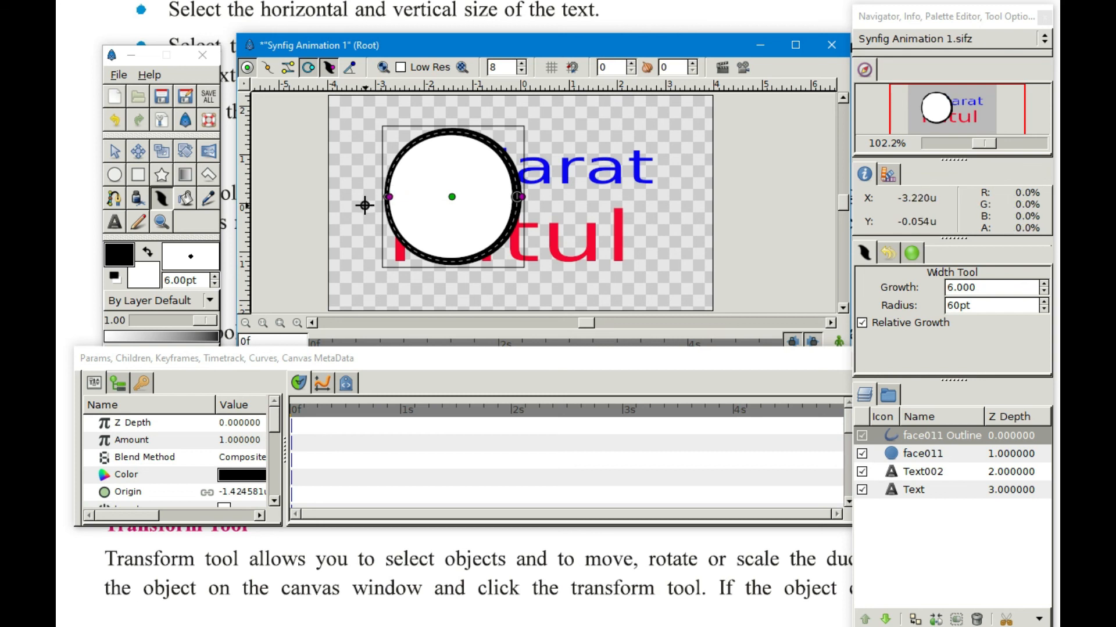
{"action": "scroll", "coordinate": [565, 442], "scroll_direction": "down", "scroll_amount": 2}
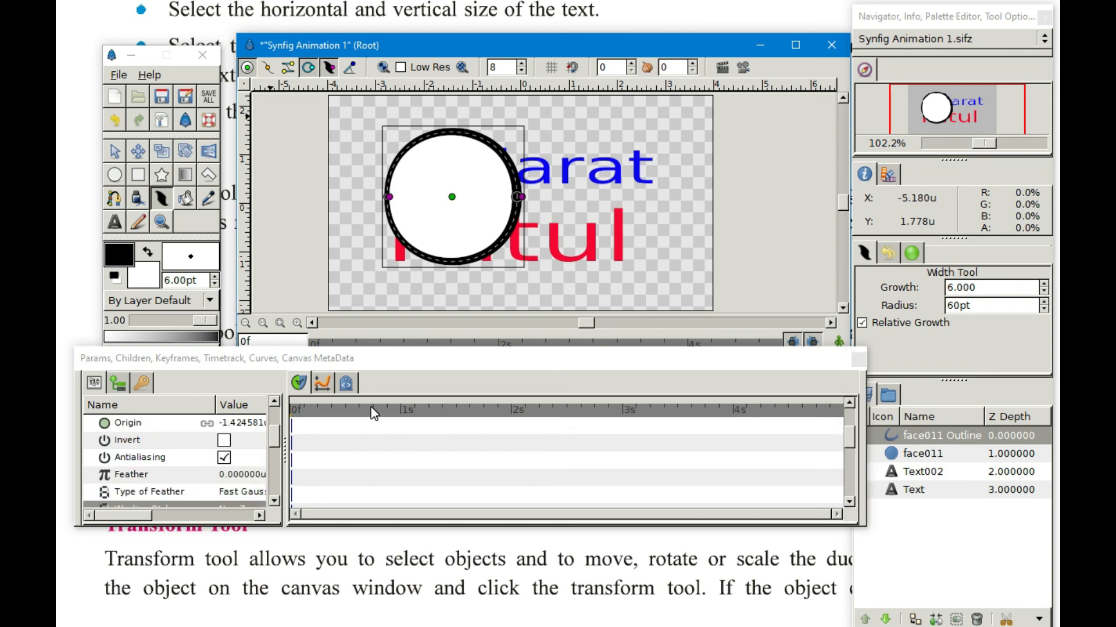
Switch to the PDF lesson and read the start of the Transform Tool section.
{"action": "key", "text": "alt+Tab"}
{"action": "key", "text": "alt+Tab"}
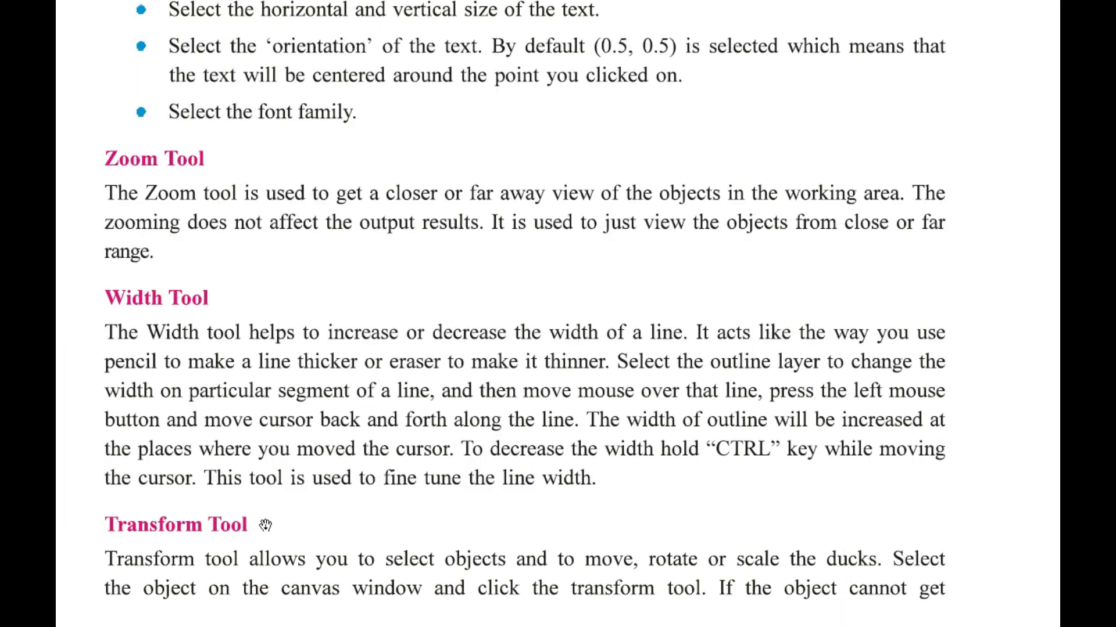
{"action": "scroll", "coordinate": [265, 525], "scroll_direction": "down", "scroll_amount": 3}
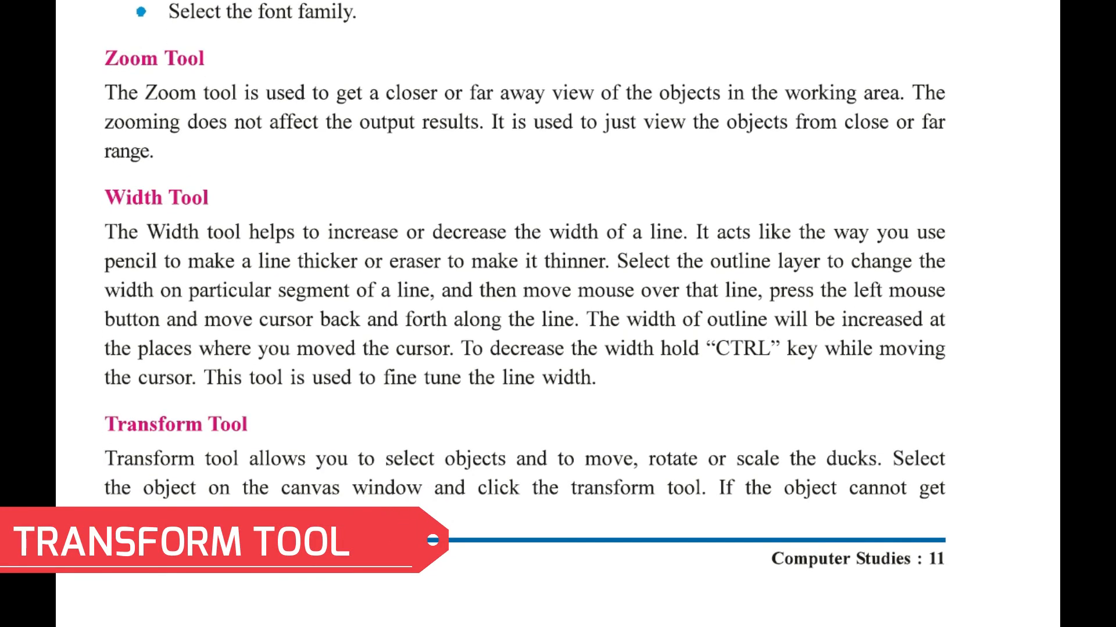